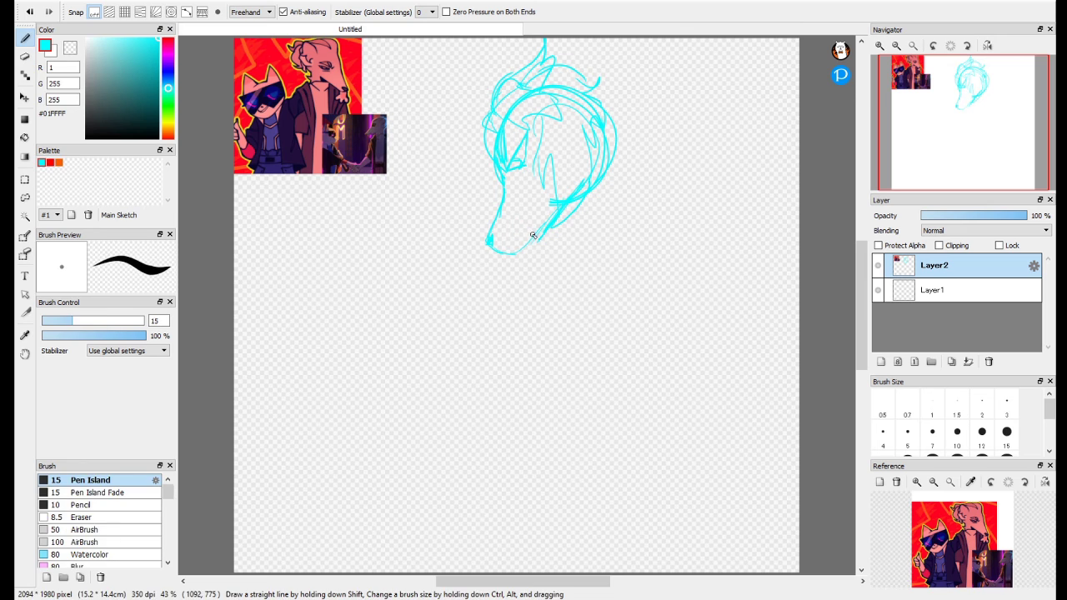
Sketch the jagged, wavy contour in front of the muzzle and a small oval mark near the chin.
mouse_move(442, 246)
mouse_down()
mouse_move(419, 305)
mouse_move(450, 267)
mouse_up()
drag(489, 173, 481, 241)
mouse_move(374, 269)
mouse_down()
mouse_move(413, 264)
mouse_move(336, 279)
mouse_move(347, 325)
mouse_move(373, 295)
mouse_move(401, 299)
mouse_move(432, 261)
mouse_up()
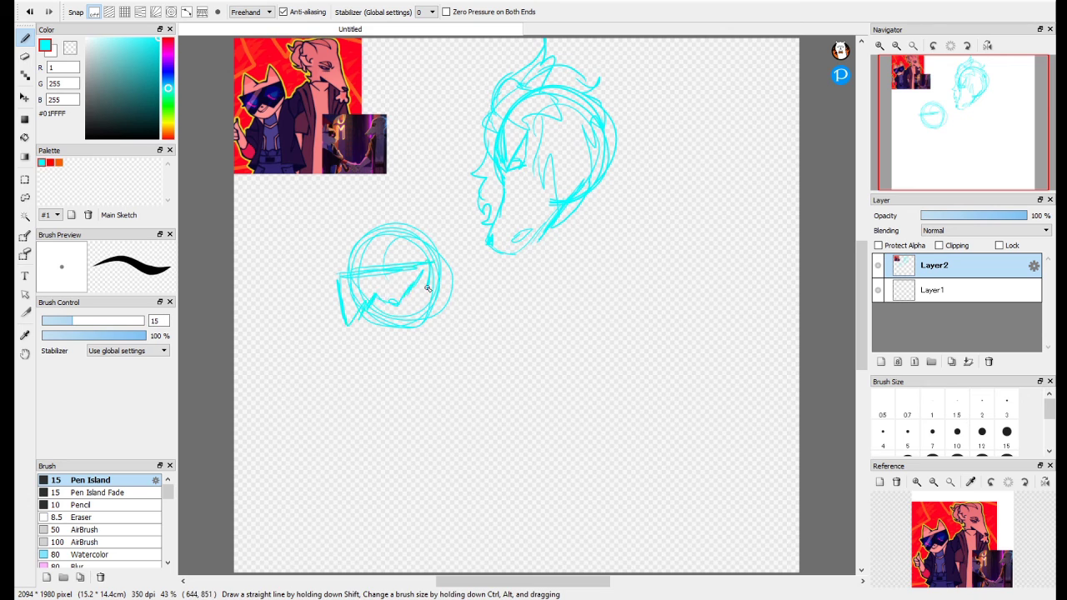
mouse_move(392, 294)
mouse_down()
mouse_move(403, 286)
mouse_move(380, 291)
mouse_up()
mouse_move(380, 291)
mouse_down()
mouse_move(388, 300)
mouse_move(368, 291)
mouse_up()
mouse_move(356, 291)
mouse_down()
mouse_move(410, 317)
mouse_move(416, 291)
mouse_up()
mouse_move(424, 284)
mouse_down()
mouse_move(411, 315)
mouse_move(420, 292)
mouse_up()
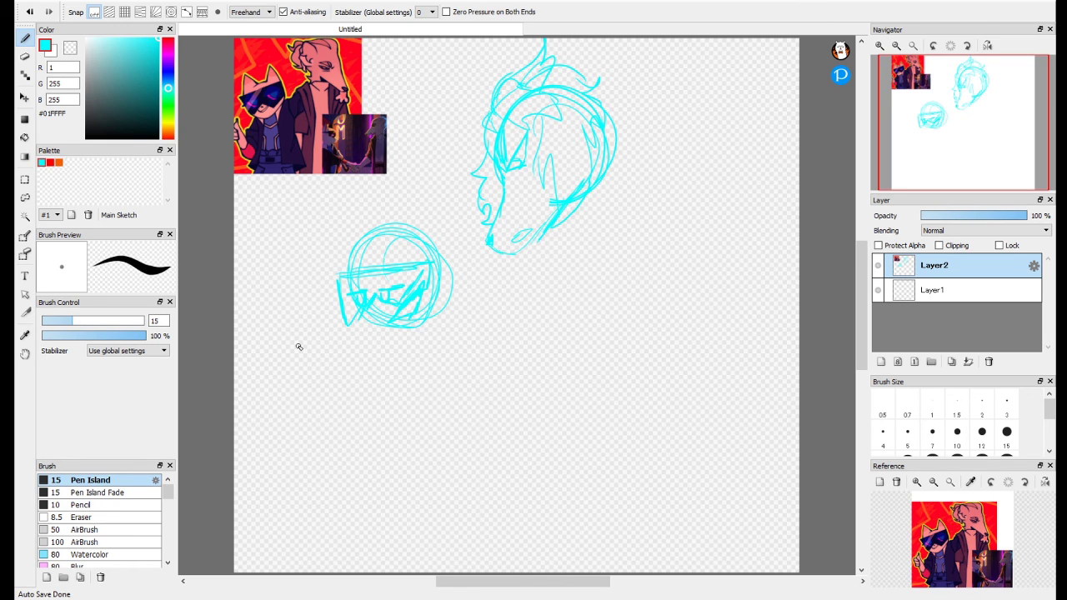
key(ctrl+z)
key(ctrl+z)
key(ctrl+z)
key(ctrl+z)
key(ctrl+z)
key(ctrl+z)
key(ctrl+z)
key(ctrl+z)
key(ctrl+z)
key(ctrl+z)
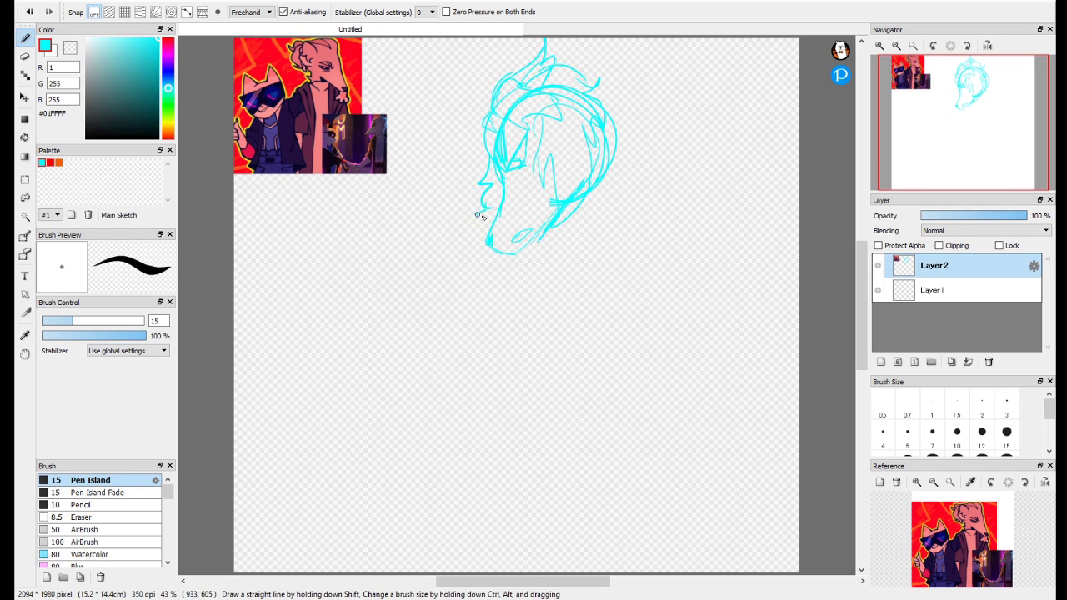
Redraw the small tip of the wavy contour by the muzzle and reinforce the cheek, jaw and neck lines.
drag(478, 215, 488, 222)
drag(537, 168, 557, 208)
drag(571, 215, 548, 235)
drag(596, 145, 591, 208)
drag(596, 185, 575, 213)
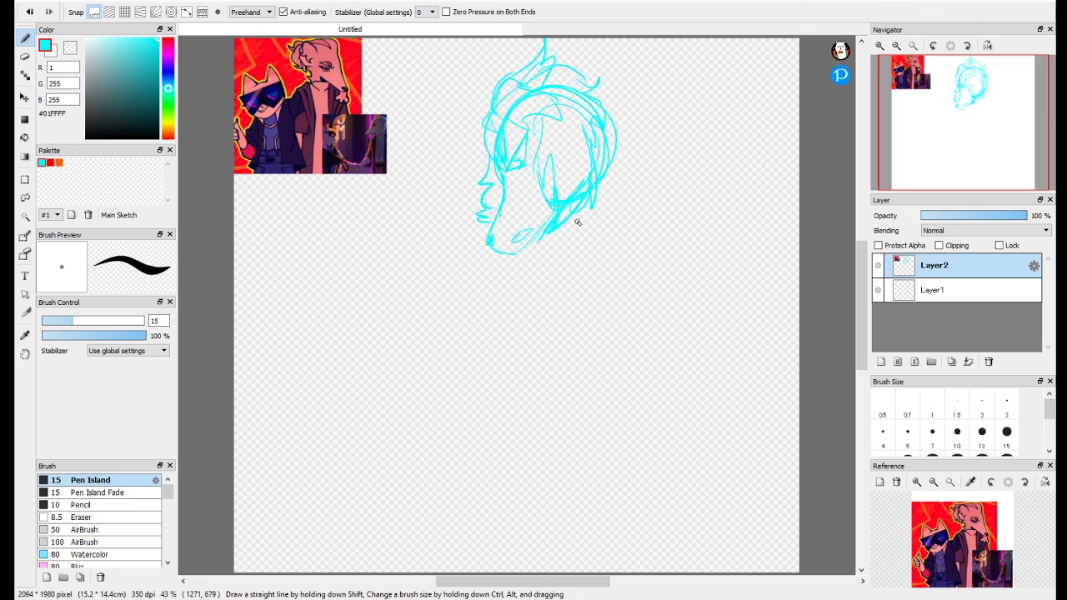
Sketch the neck, the sloping shoulder line and the upper front of the torso below the head.
mouse_move(577, 222)
mouse_down()
mouse_move(634, 198)
mouse_move(668, 213)
mouse_move(588, 238)
mouse_up()
drag(589, 219, 554, 317)
drag(568, 240, 560, 273)
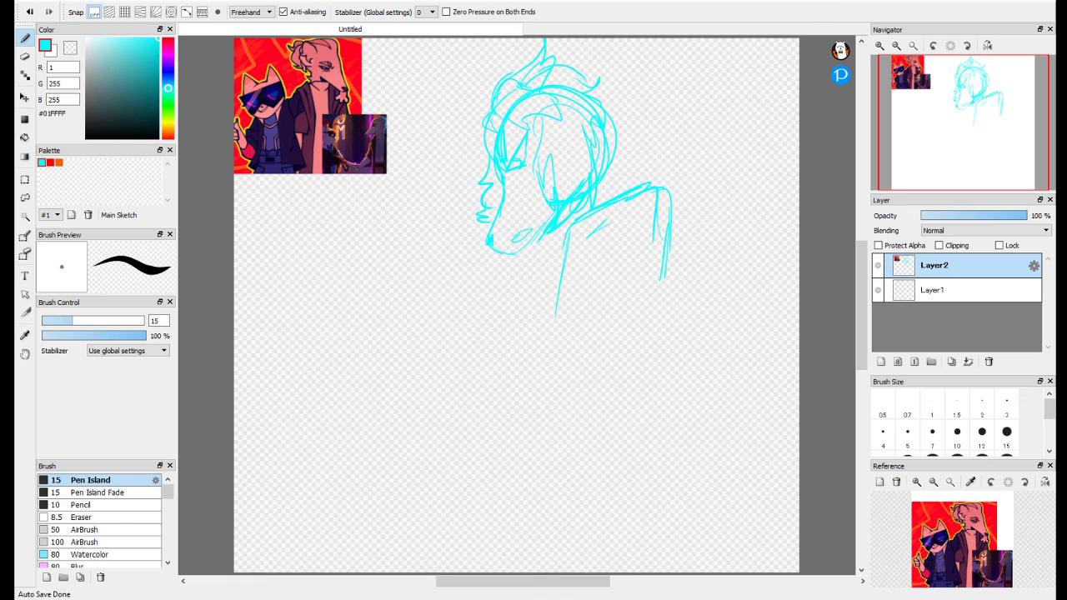
Extend the back and front lines down into a long body silhouette and reinforce the shoulder line.
drag(670, 231, 658, 359)
drag(665, 292, 683, 454)
drag(658, 354, 690, 481)
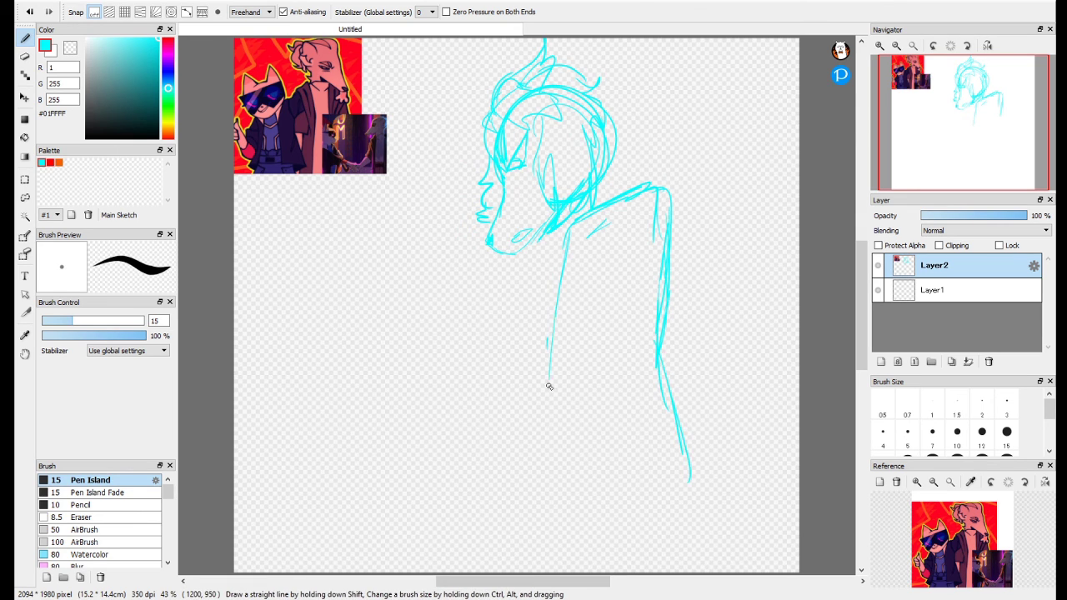
drag(556, 313, 533, 406)
drag(558, 347, 544, 472)
drag(560, 228, 672, 181)
Lasso the head, rotate it clockwise so the muzzle lifts, shift it over the shoulders and deselect it.
click(25, 197)
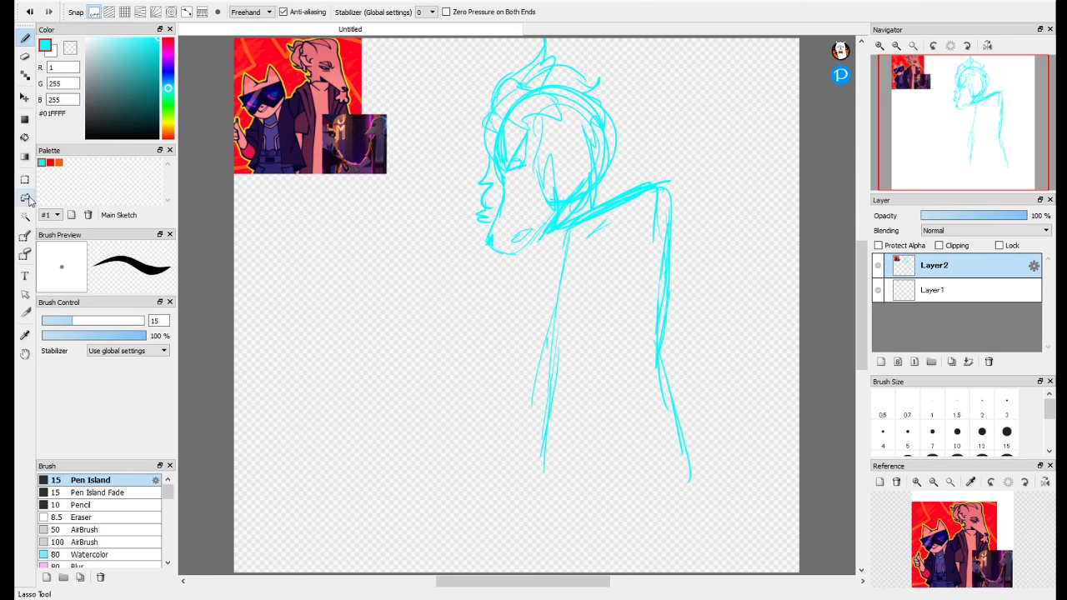
mouse_move(453, 143)
mouse_down()
mouse_move(617, 187)
mouse_move(451, 147)
mouse_up()
key(ctrl+t)
drag(715, 108, 720, 176)
drag(599, 176, 605, 155)
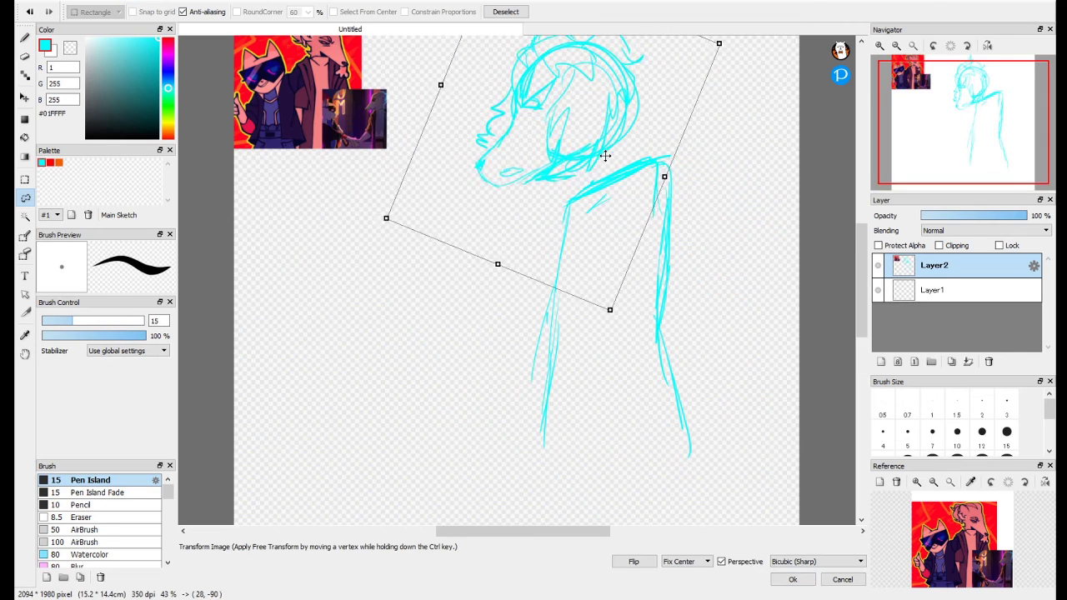
click(792, 579)
key(ctrl+d)
Erase the eye and inner head lines with a size 56 eraser, then sketch the ear and hair behind the head.
key(e)
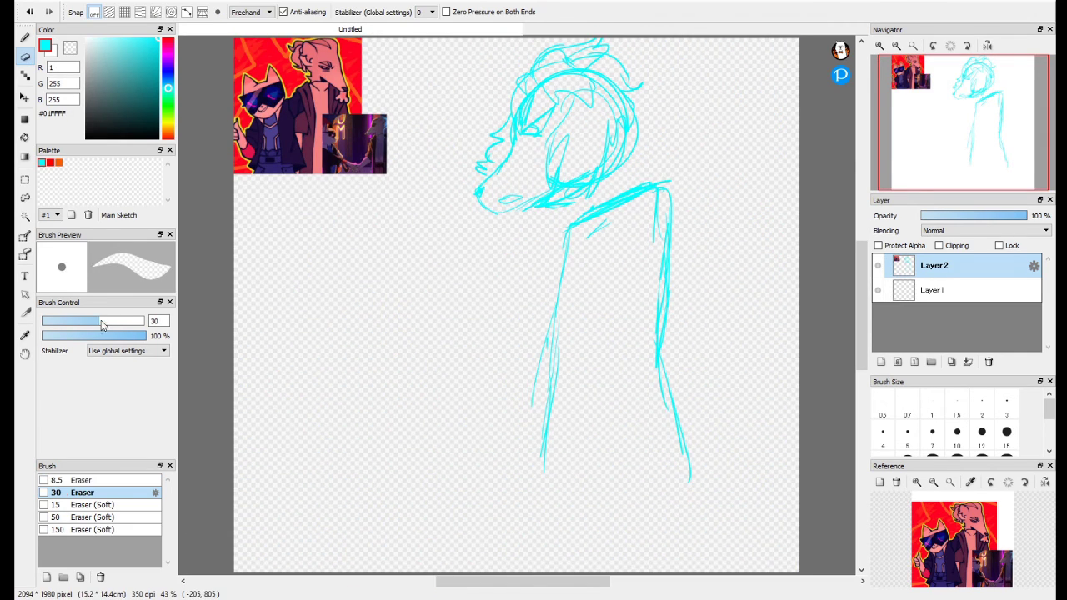
mouse_move(531, 136)
mouse_down()
mouse_move(609, 117)
mouse_move(583, 159)
mouse_up()
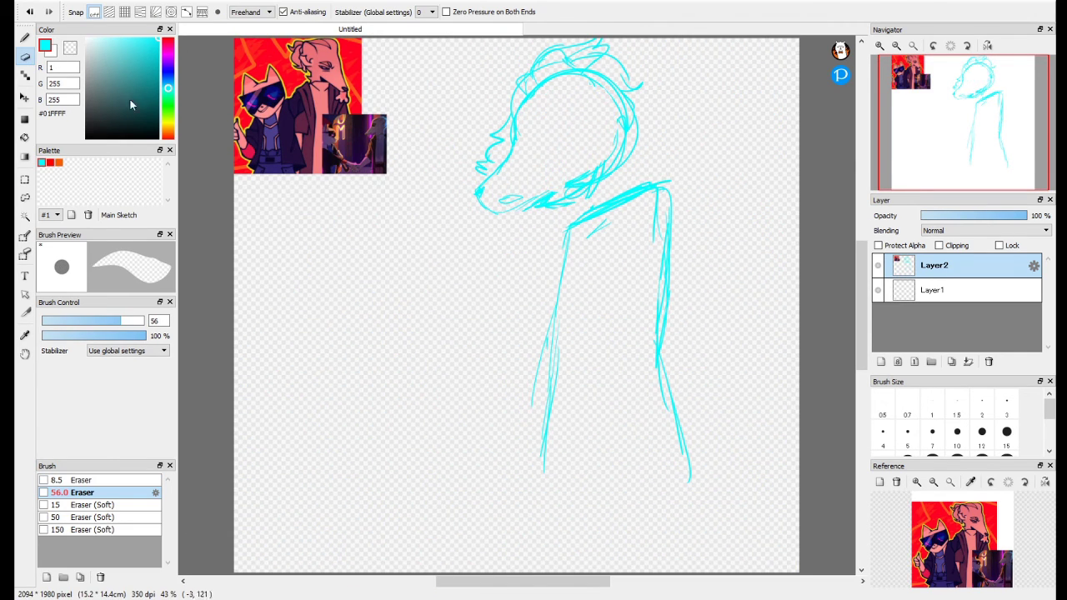
key(b)
drag(609, 55, 633, 181)
drag(614, 91, 631, 179)
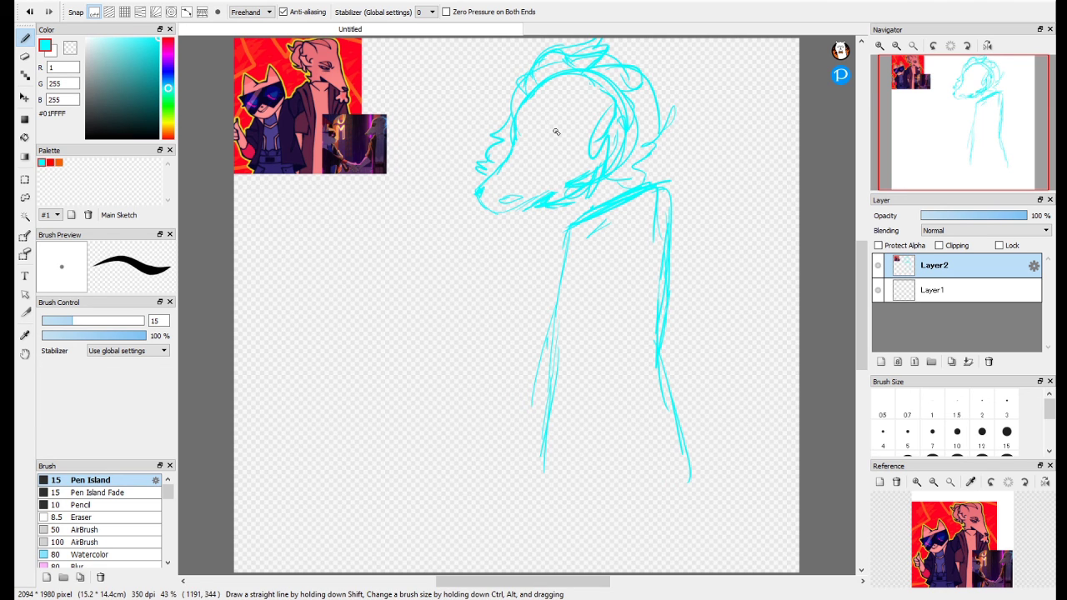
Draw the character's eye inside the head with a heavy lid, round iris, lower lid and slanted brow.
scroll(543, 121, up, 5)
drag(533, 132, 486, 274)
mouse_move(424, 267)
mouse_down()
mouse_move(431, 293)
mouse_move(594, 244)
mouse_up()
mouse_move(430, 300)
mouse_down()
mouse_move(541, 295)
mouse_move(490, 338)
mouse_up()
drag(482, 290, 510, 350)
drag(461, 303, 463, 322)
drag(429, 261, 561, 210)
drag(453, 255, 554, 220)
Compare the muzzle with the reference pictures, then erase the oval mark near the chin and redraw it smaller.
drag(450, 150, 796, 275)
drag(462, 127, 809, 253)
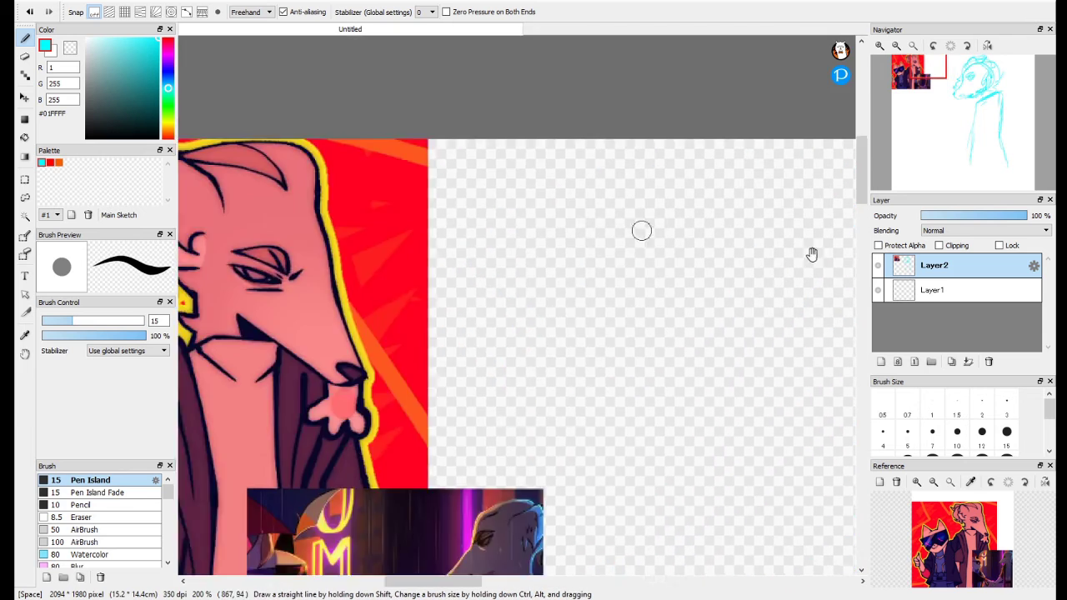
drag(437, 448, 658, 255)
drag(716, 381, 642, 264)
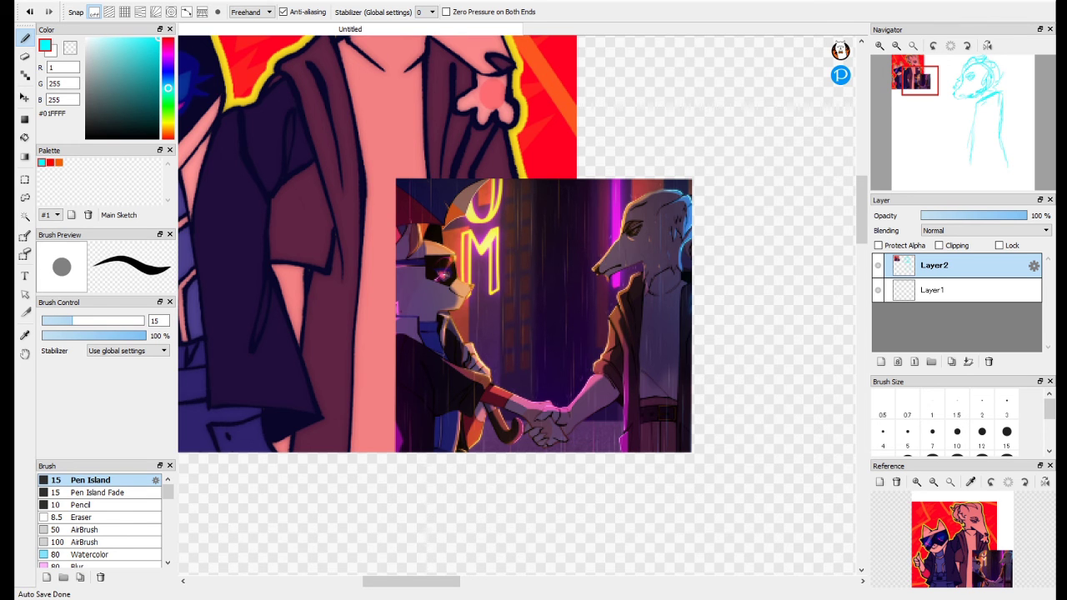
mouse_move(691, 326)
mouse_down()
mouse_move(609, 364)
mouse_move(563, 406)
mouse_move(476, 341)
mouse_up()
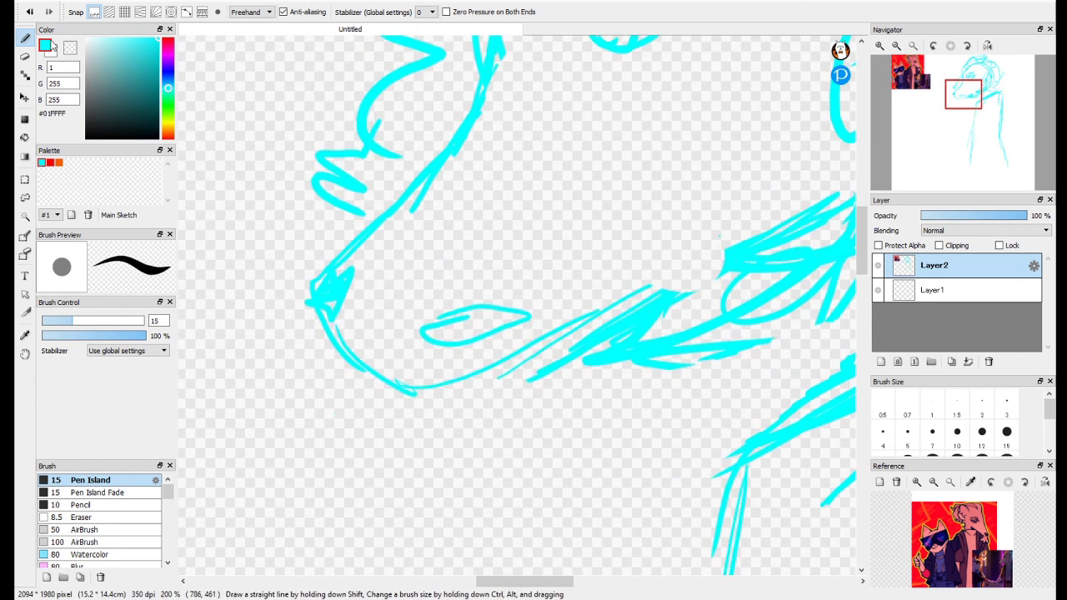
click(25, 57)
drag(455, 328, 505, 324)
click(25, 38)
mouse_move(418, 360)
mouse_down()
mouse_move(493, 343)
mouse_move(425, 365)
mouse_up()
key(ctrl+z)
Doodle a small curved shape with a dot in the empty space in front of the character's face.
drag(573, 253, 450, 368)
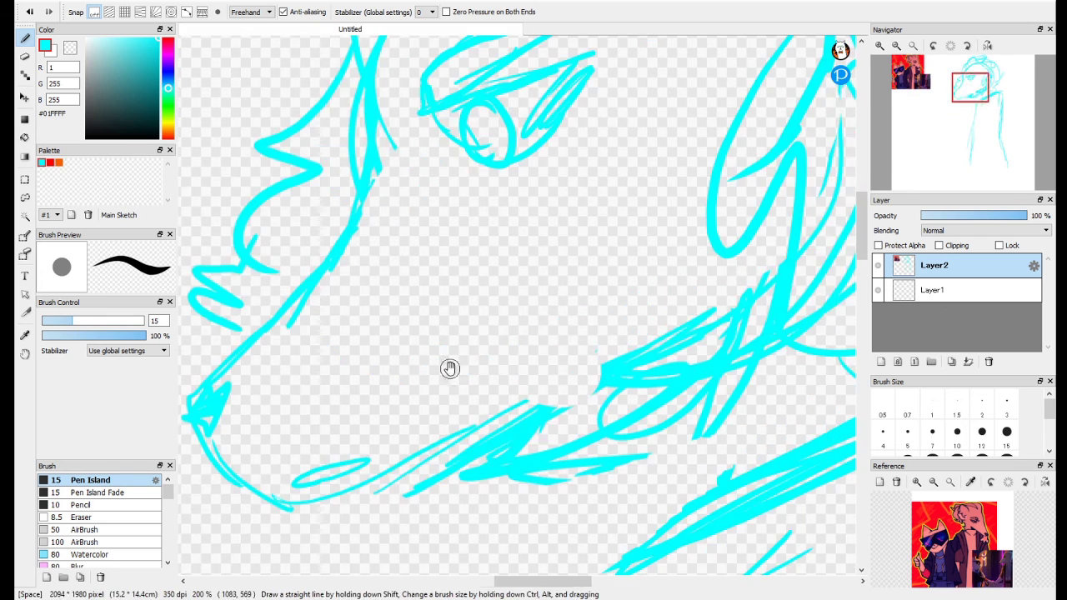
key(ctrl+0)
mouse_move(448, 96)
mouse_down()
mouse_move(415, 161)
mouse_move(470, 155)
mouse_up()
drag(411, 112, 429, 123)
click(432, 139)
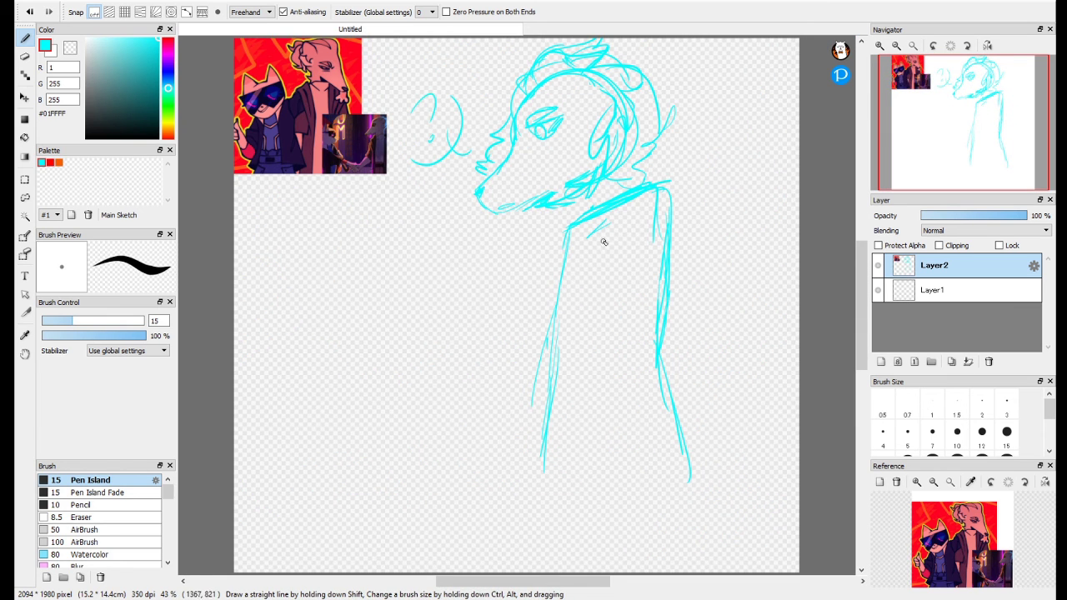
Sketch the open coat down to its hem and the hanging arm with a rolled sleeve.
drag(622, 223, 591, 328)
drag(562, 502, 659, 475)
mouse_move(650, 177)
mouse_down()
mouse_move(692, 252)
mouse_move(627, 410)
mouse_up()
drag(653, 240, 615, 333)
drag(650, 191, 609, 365)
drag(626, 307, 593, 403)
mouse_move(586, 402)
mouse_down()
mouse_move(637, 435)
mouse_move(639, 399)
mouse_up()
drag(599, 387, 592, 404)
mouse_move(622, 301)
mouse_down()
mouse_move(603, 364)
mouse_move(678, 332)
mouse_move(666, 324)
mouse_up()
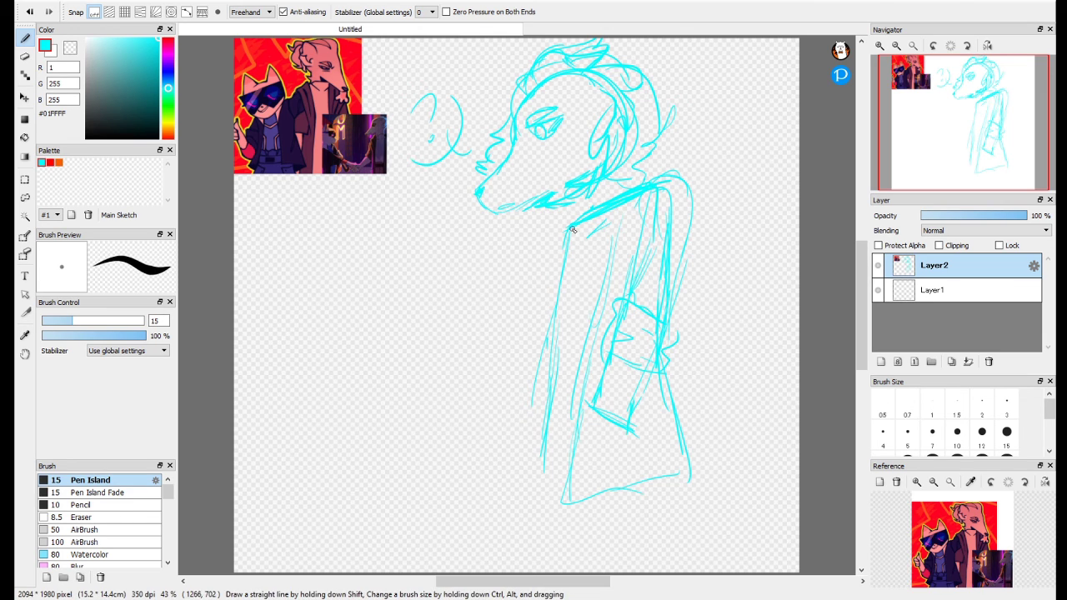
Sketch the bent arm raised in front of the chest and erase stray strokes around its hand.
drag(575, 223, 525, 304)
drag(569, 244, 500, 348)
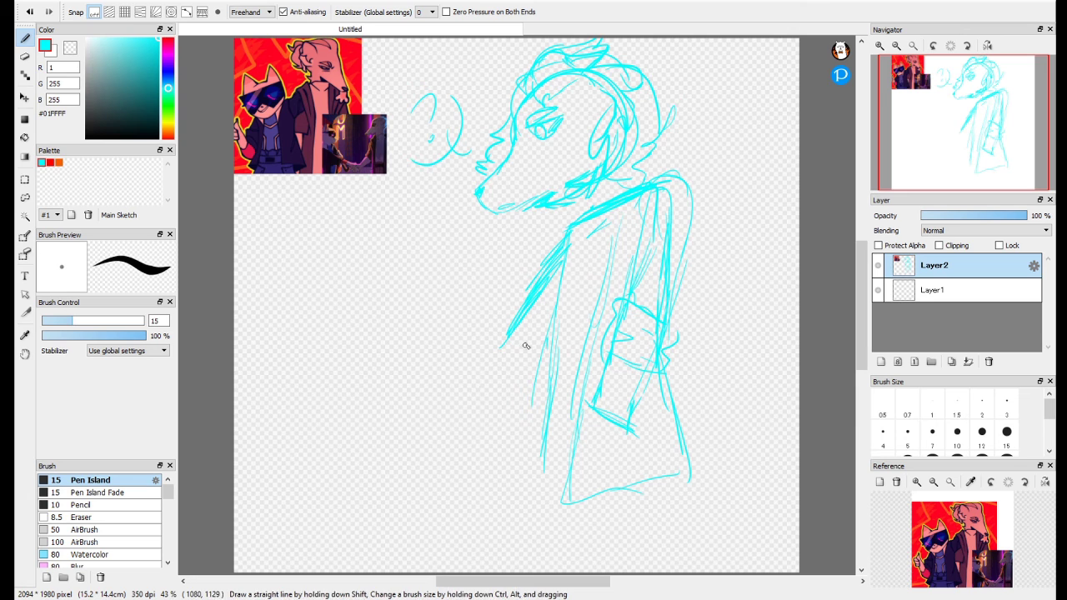
mouse_move(454, 335)
mouse_down()
mouse_move(473, 248)
mouse_move(469, 281)
mouse_up()
scroll(522, 281, up, 4)
mouse_move(412, 213)
mouse_down()
mouse_move(421, 174)
mouse_move(436, 195)
mouse_move(410, 204)
mouse_move(488, 187)
mouse_move(519, 210)
mouse_move(516, 235)
mouse_move(450, 236)
mouse_move(471, 207)
mouse_move(414, 239)
mouse_move(419, 204)
mouse_move(401, 234)
mouse_move(422, 200)
mouse_move(413, 225)
mouse_up()
mouse_move(510, 223)
mouse_down()
mouse_move(439, 273)
mouse_move(492, 239)
mouse_move(521, 248)
mouse_up()
click(25, 57)
mouse_move(426, 191)
mouse_down()
mouse_move(428, 202)
mouse_move(529, 192)
mouse_move(418, 316)
mouse_up()
Add a new layer and sketch a blocky hand-held object in cyan beside the raised forearm.
click(880, 363)
key(b)
mouse_move(426, 305)
mouse_down()
mouse_move(515, 187)
mouse_move(539, 184)
mouse_move(416, 310)
mouse_up()
mouse_move(517, 232)
mouse_down()
mouse_move(482, 287)
mouse_move(434, 215)
mouse_move(451, 257)
mouse_move(479, 181)
mouse_move(465, 191)
mouse_move(458, 246)
mouse_up()
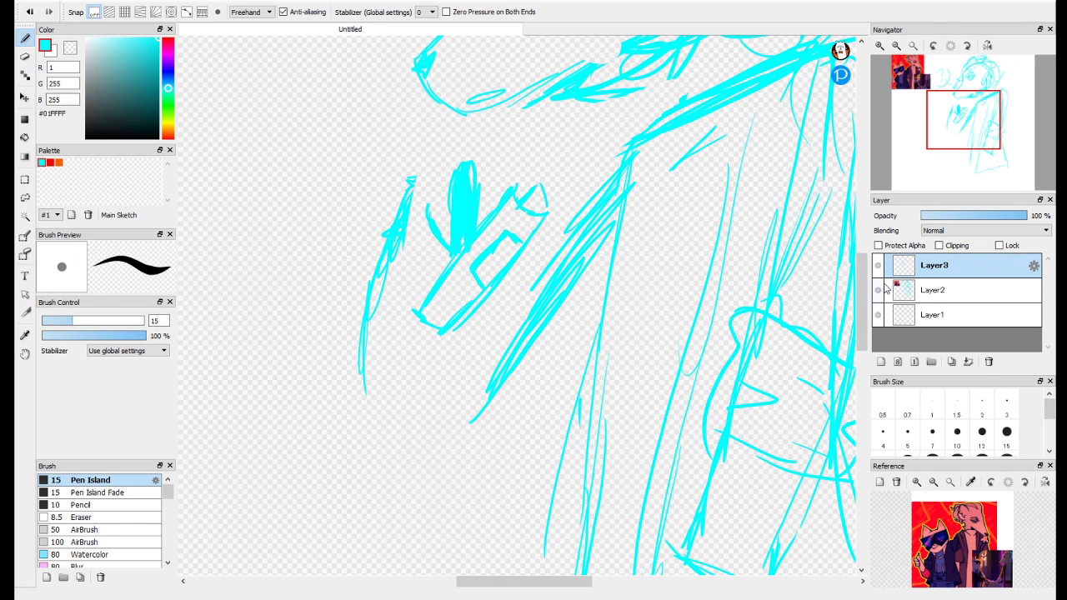
Sketch an angular palm in red at the end of the raised forearm.
click(50, 163)
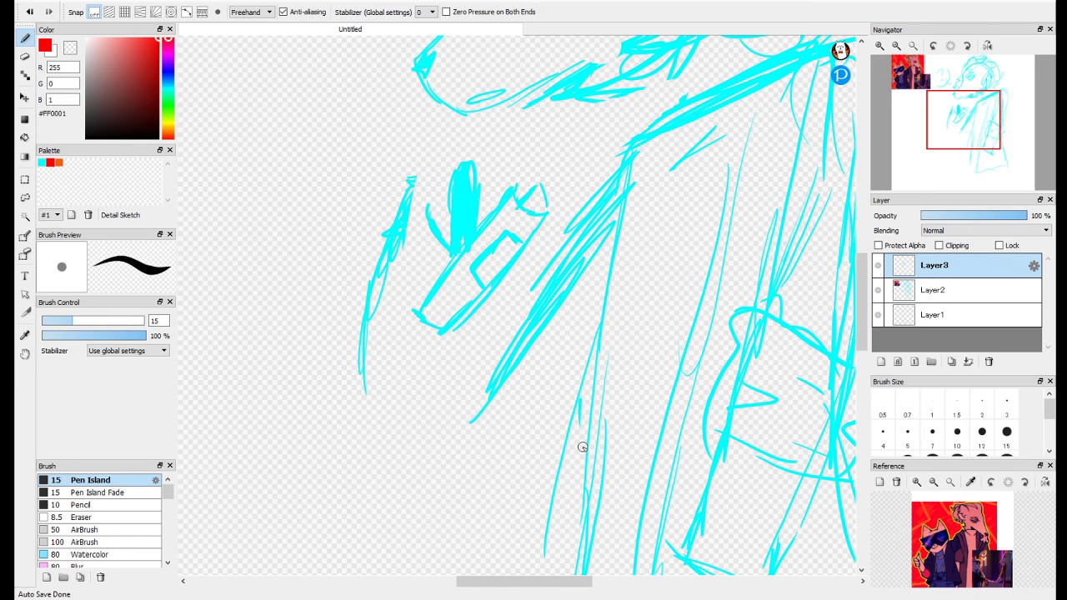
mouse_move(450, 192)
mouse_down()
mouse_move(406, 178)
mouse_move(471, 114)
mouse_move(461, 133)
mouse_move(490, 199)
mouse_up()
mouse_move(464, 150)
mouse_down()
mouse_move(479, 196)
mouse_move(445, 221)
mouse_up()
mouse_move(486, 196)
mouse_down()
mouse_move(431, 206)
mouse_move(439, 215)
mouse_up()
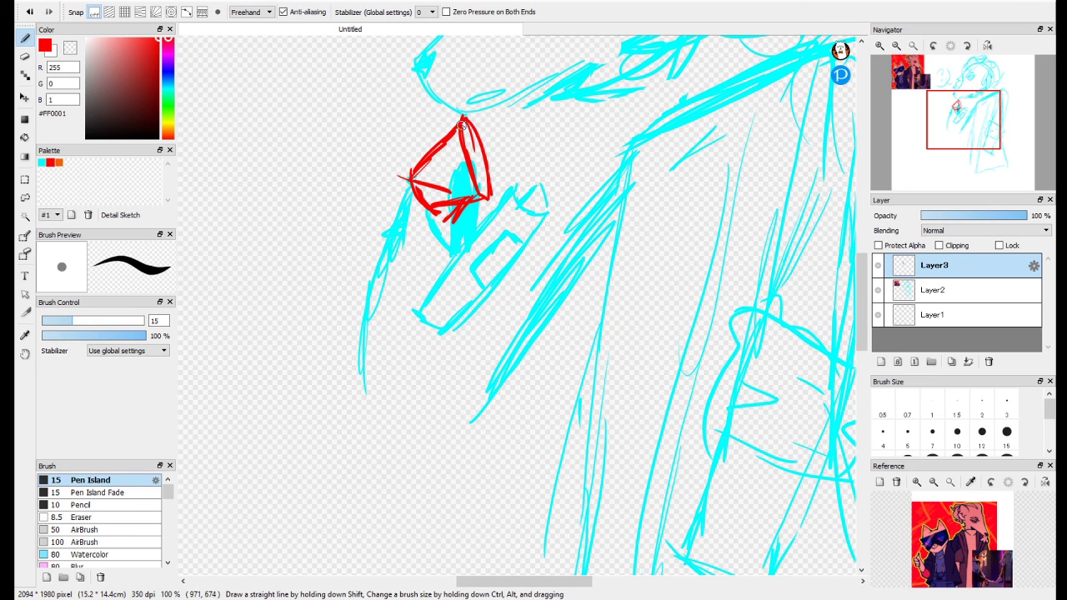
mouse_move(460, 125)
mouse_down()
mouse_move(470, 150)
mouse_move(492, 132)
mouse_move(492, 200)
mouse_move(503, 177)
mouse_up()
key(ctrl+z)
drag(526, 167, 531, 181)
drag(483, 208, 488, 204)
key(ctrl+z)
key(ctrl+z)
key(ctrl+z)
key(ctrl+z)
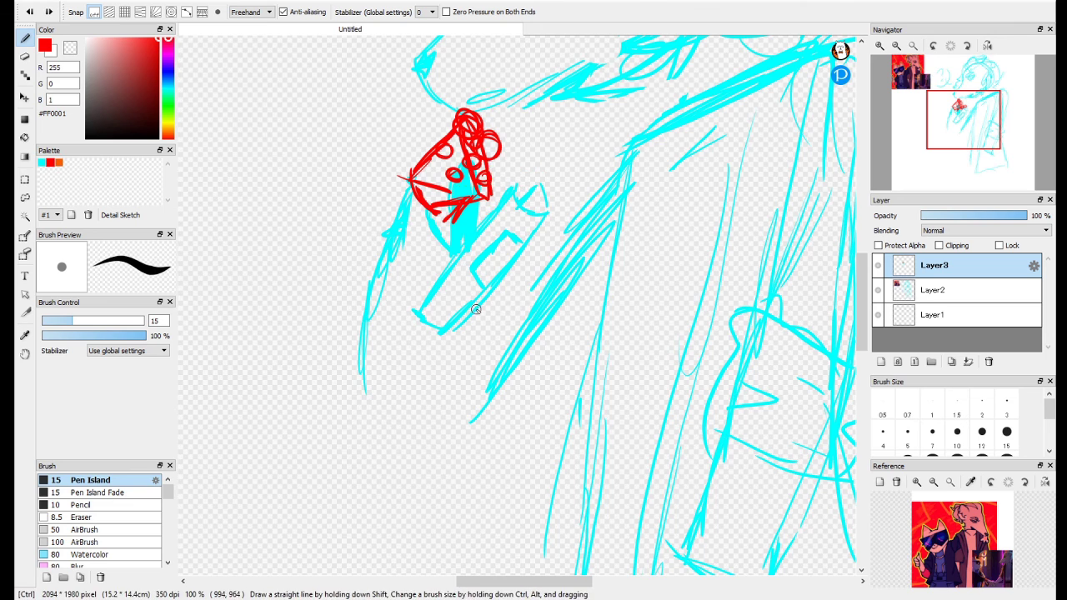
key(ctrl+z)
key(ctrl+z)
Sketch curled fingers in the orange palette color over the red palm.
click(58, 162)
mouse_move(471, 121)
mouse_down()
mouse_move(442, 169)
mouse_move(450, 156)
mouse_move(446, 173)
mouse_move(480, 184)
mouse_move(495, 161)
mouse_move(467, 185)
mouse_move(513, 166)
mouse_move(535, 176)
mouse_move(496, 221)
mouse_move(483, 208)
mouse_move(494, 200)
mouse_move(454, 218)
mouse_move(471, 209)
mouse_move(440, 207)
mouse_move(484, 229)
mouse_up()
key(ctrl+z)
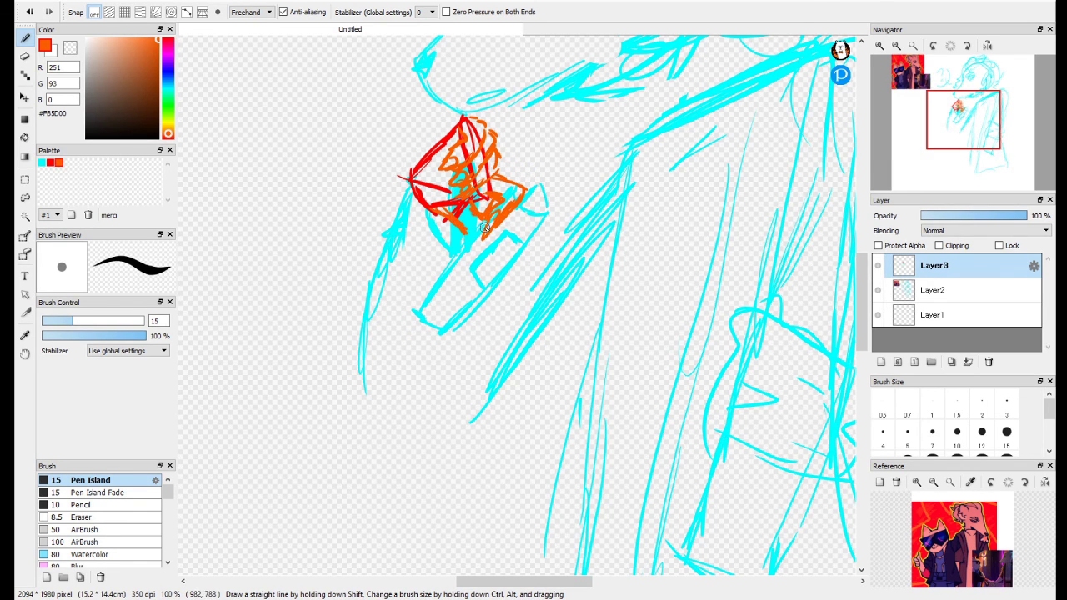
Rotate the hand sketch counter-clockwise and erase the held object and the outer finger lines.
key(ctrl+t)
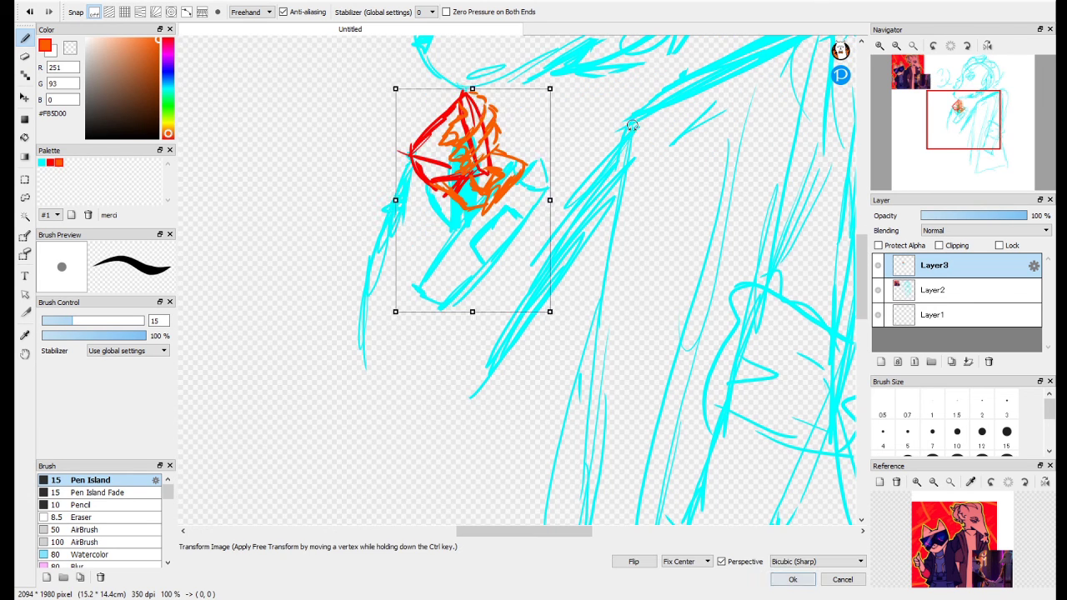
drag(632, 125, 621, 62)
drag(477, 254, 495, 230)
click(790, 578)
click(25, 57)
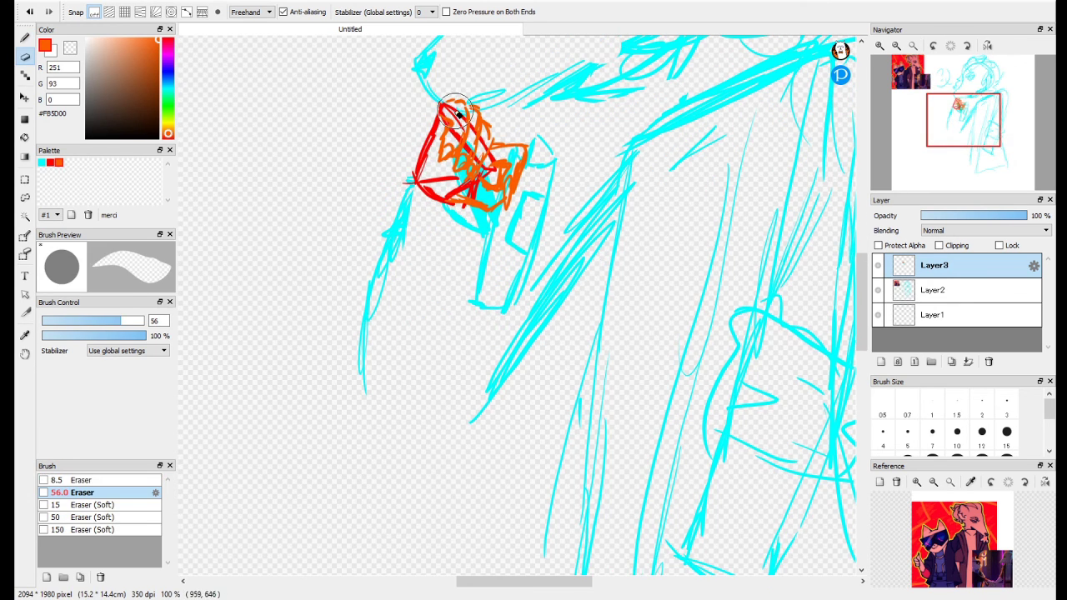
mouse_move(456, 112)
mouse_down()
mouse_move(490, 204)
mouse_move(516, 234)
mouse_move(512, 281)
mouse_move(460, 166)
mouse_move(442, 185)
mouse_up()
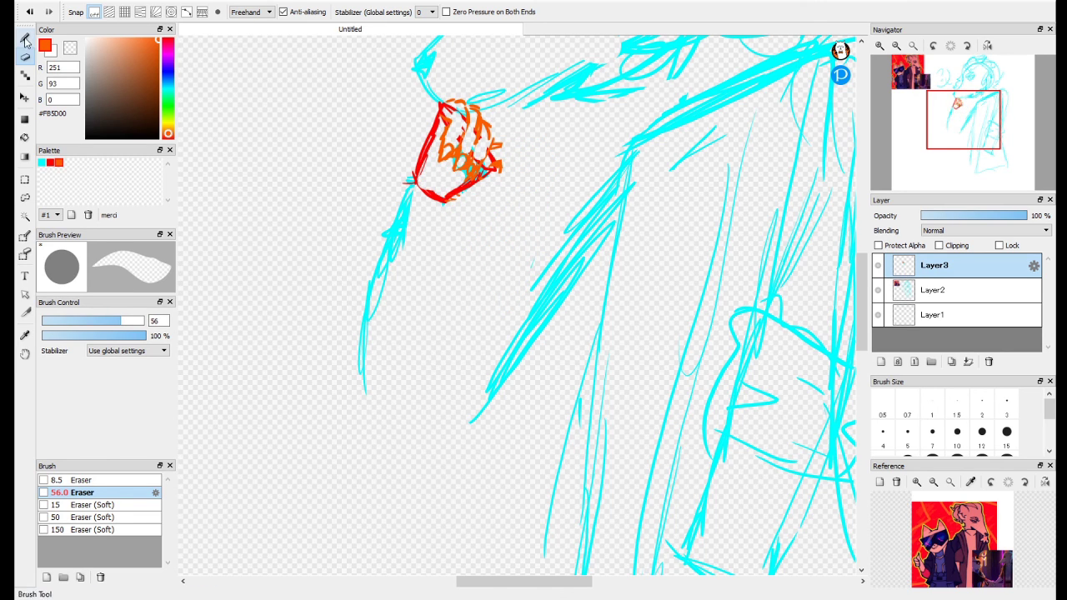
click(26, 39)
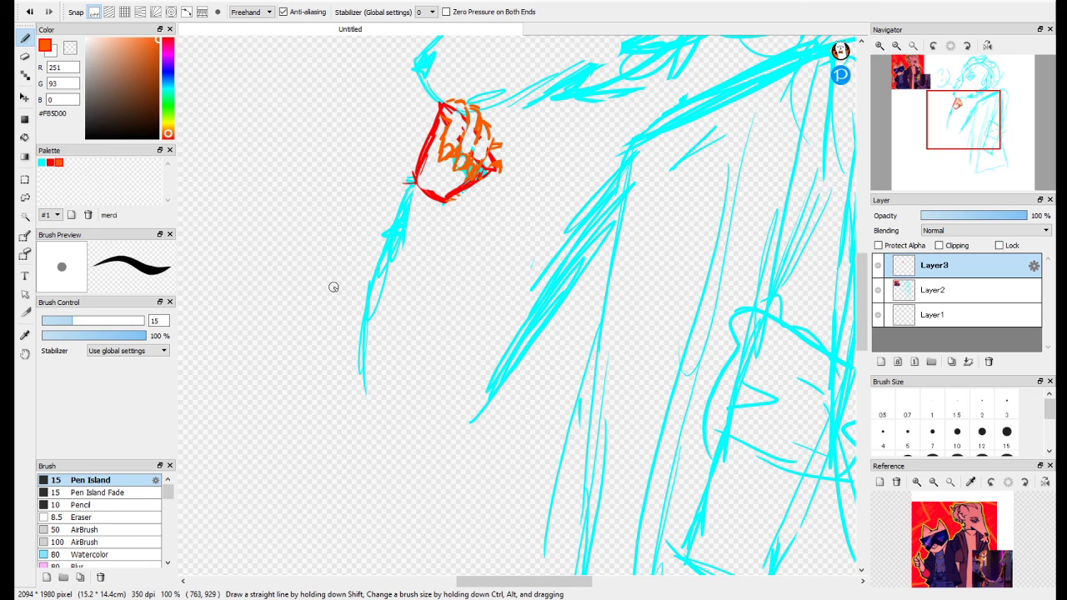
mouse_move(504, 147)
mouse_down()
mouse_move(533, 160)
mouse_move(513, 200)
mouse_move(523, 197)
mouse_move(519, 219)
mouse_up()
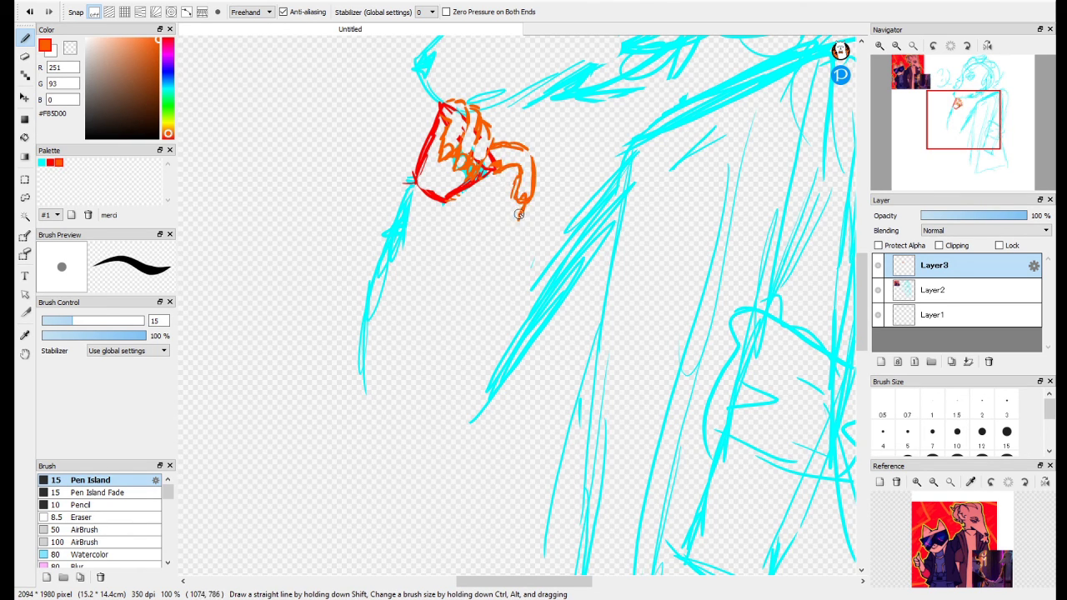
drag(475, 183, 511, 196)
mouse_move(454, 200)
mouse_down()
mouse_move(473, 217)
mouse_move(518, 202)
mouse_move(503, 249)
mouse_up()
drag(514, 236, 527, 226)
key(ctrl+z)
key(ctrl+z)
key(ctrl+z)
key(ctrl+z)
key(ctrl+z)
key(ctrl+z)
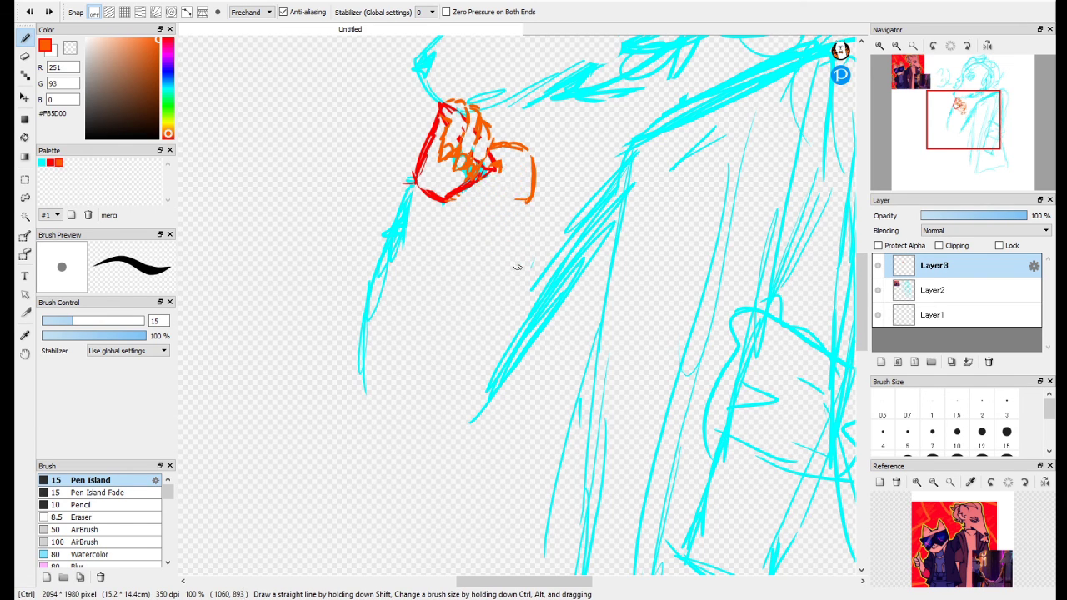
Rework the orange fingers on the palm, clean up their inner lines and add a pointed finger shape on the outer side.
drag(492, 164, 490, 147)
drag(484, 140, 458, 176)
drag(473, 163, 448, 185)
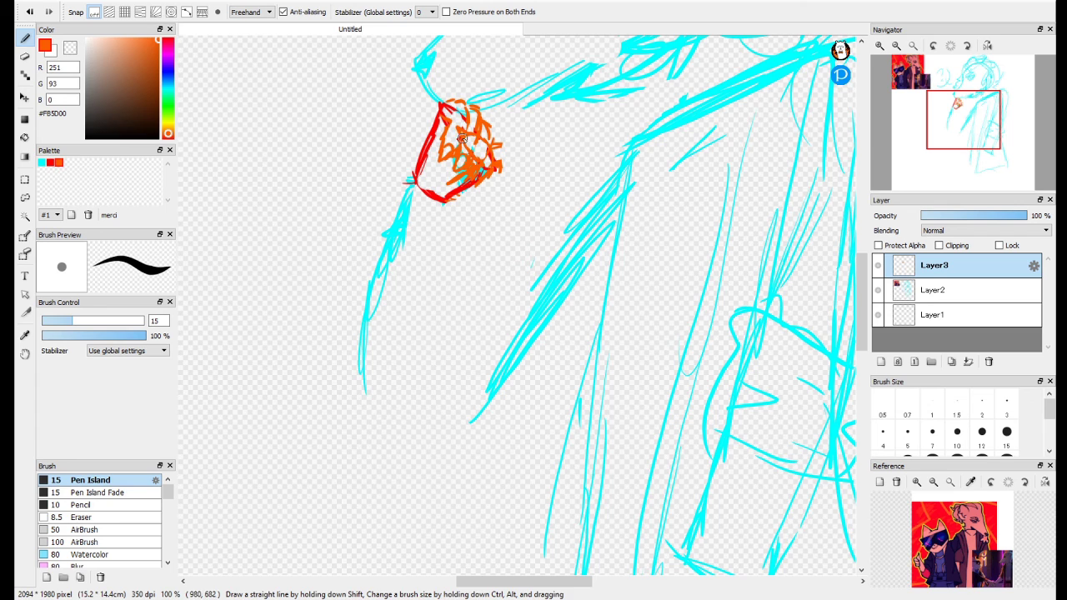
drag(494, 143, 528, 156)
mouse_move(529, 165)
mouse_down()
mouse_move(515, 190)
mouse_move(515, 173)
mouse_move(464, 172)
mouse_move(493, 172)
mouse_move(446, 200)
mouse_move(488, 179)
mouse_up()
key(e)
click(25, 38)
click(25, 56)
key(b)
Hide Layer3, add a new layer and sketch a fresh palm in red at the forearm's end.
key(space)
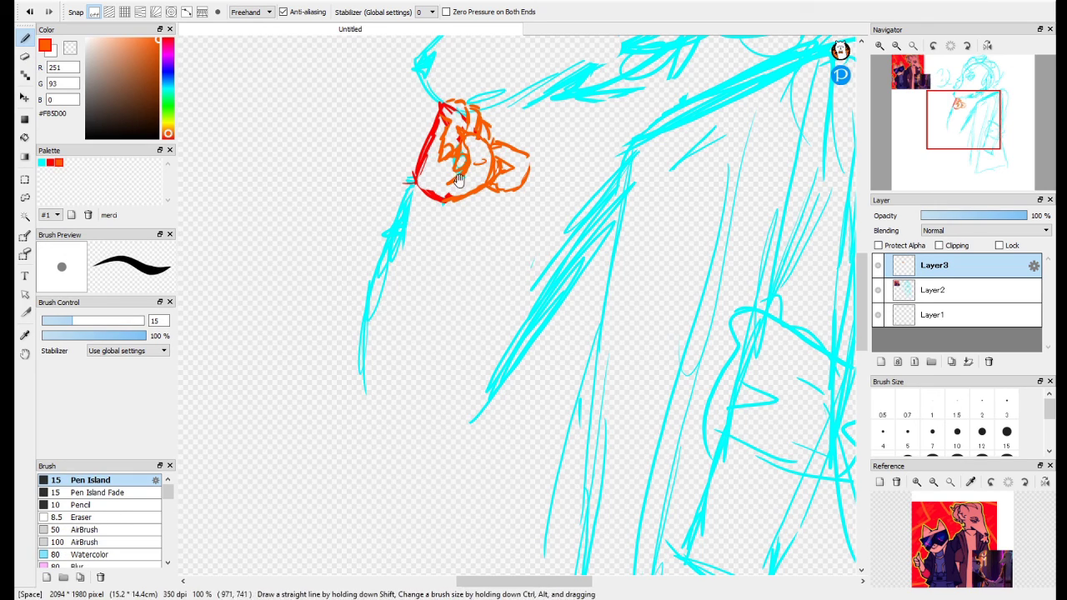
mouse_move(475, 161)
mouse_down()
mouse_move(645, 435)
mouse_move(671, 389)
mouse_move(459, 402)
mouse_move(452, 391)
mouse_up()
click(878, 265)
click(881, 361)
key(space)
drag(533, 358, 537, 239)
click(50, 163)
mouse_move(311, 270)
mouse_down()
mouse_move(332, 215)
mouse_move(364, 266)
mouse_move(311, 251)
mouse_up()
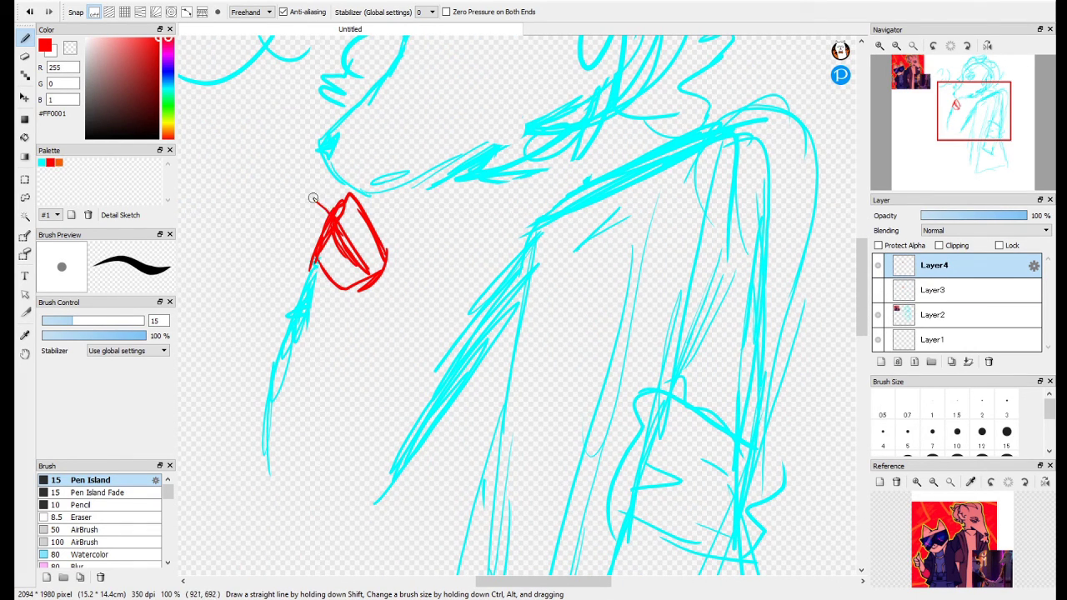
Sketch the thumb and pointed fingers in red around the new palm.
drag(313, 198, 344, 173)
mouse_move(342, 216)
mouse_down()
mouse_move(372, 191)
mouse_move(374, 249)
mouse_move(402, 221)
mouse_move(405, 249)
mouse_move(359, 246)
mouse_move(388, 187)
mouse_move(376, 254)
mouse_up()
drag(323, 200, 320, 244)
mouse_move(340, 191)
mouse_down()
mouse_move(359, 166)
mouse_move(350, 191)
mouse_up()
drag(339, 144, 352, 132)
drag(388, 175, 399, 164)
mouse_move(404, 174)
mouse_down()
mouse_move(395, 206)
mouse_move(422, 221)
mouse_up()
Pick the cyan sketch color and move the red hand down onto the end of the forearm.
click(42, 163)
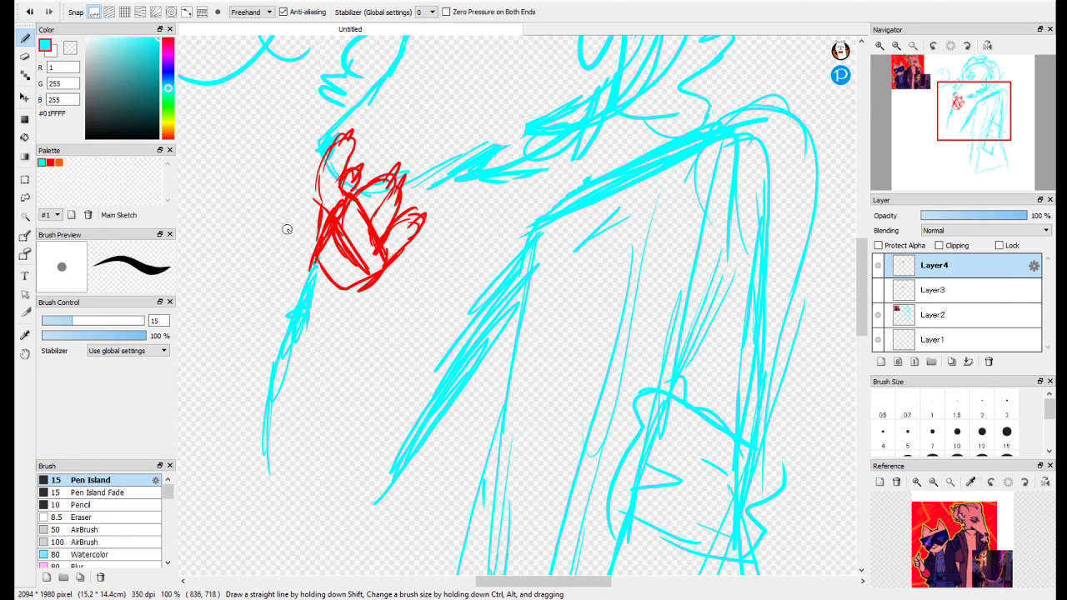
click(25, 98)
mouse_move(318, 151)
mouse_down()
mouse_move(294, 222)
mouse_move(386, 327)
mouse_up()
Add a new layer and sketch a long, straight, round-ended object in cyan running diagonally across the red hand.
key(b)
key(ctrl+shift+n)
drag(290, 200, 325, 245)
mouse_move(277, 223)
mouse_down()
mouse_move(288, 203)
mouse_move(314, 290)
mouse_up()
drag(315, 248, 375, 334)
drag(318, 250, 382, 336)
drag(300, 196, 400, 331)
drag(278, 219, 372, 336)
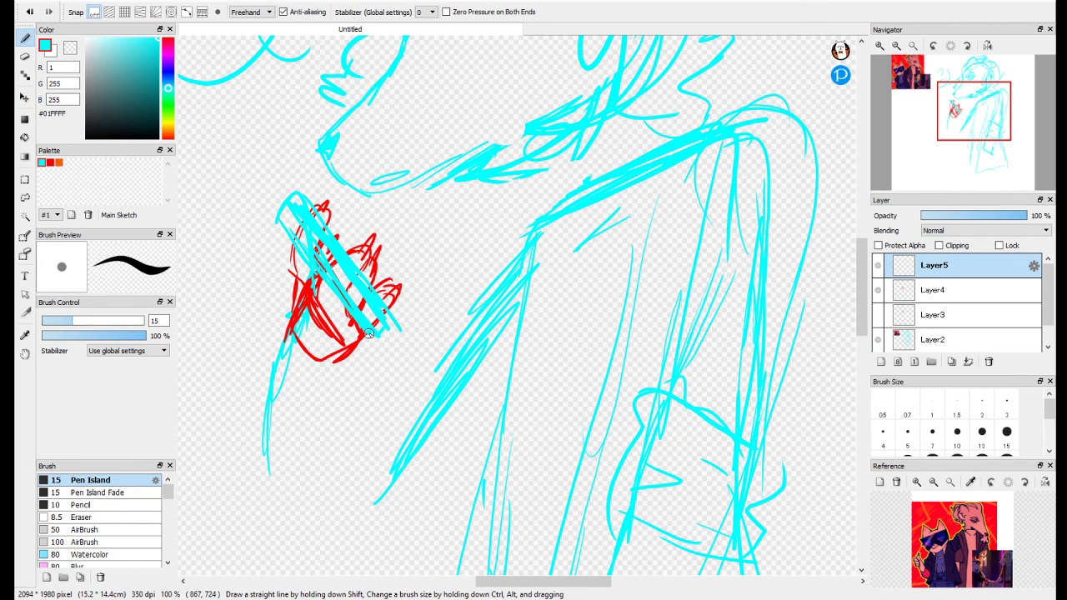
Erase the middle of the diagonal cyan object and redraw it running downward through the red hand.
key(e)
drag(340, 250, 352, 303)
mouse_move(310, 215)
mouse_down()
mouse_move(360, 299)
mouse_move(327, 317)
mouse_move(334, 384)
mouse_move(337, 300)
mouse_move(321, 359)
mouse_move(323, 288)
mouse_up()
click(24, 40)
drag(324, 325, 321, 358)
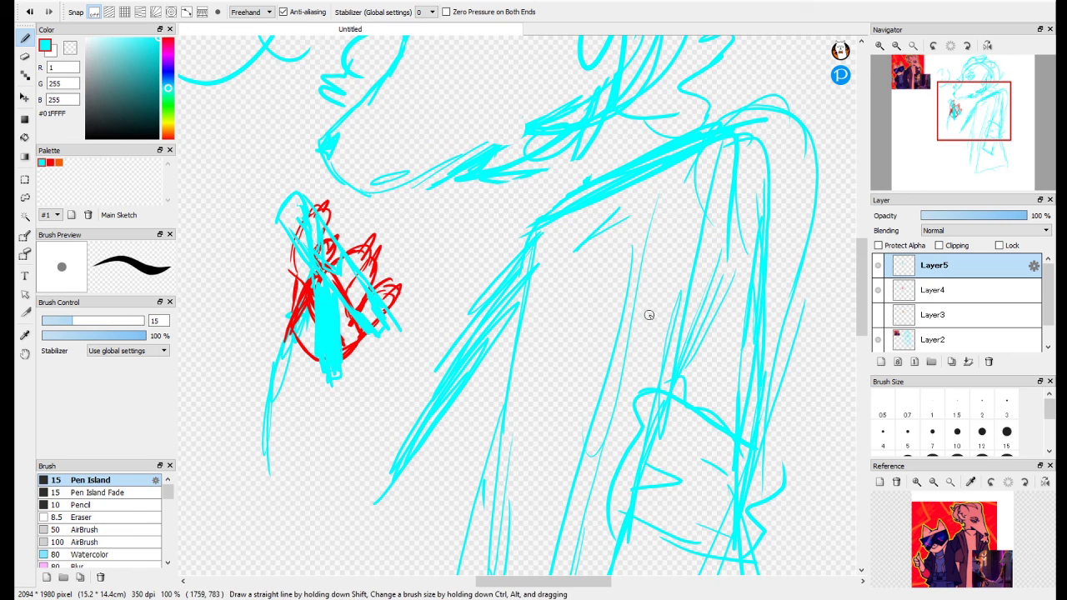
key(e)
mouse_move(360, 250)
mouse_down()
mouse_move(328, 301)
mouse_move(344, 272)
mouse_move(369, 267)
mouse_move(356, 294)
mouse_move(363, 325)
mouse_move(377, 309)
mouse_move(323, 315)
mouse_move(316, 345)
mouse_move(333, 315)
mouse_move(329, 256)
mouse_move(302, 261)
mouse_move(313, 220)
mouse_move(305, 288)
mouse_up()
key(ctrl+0)
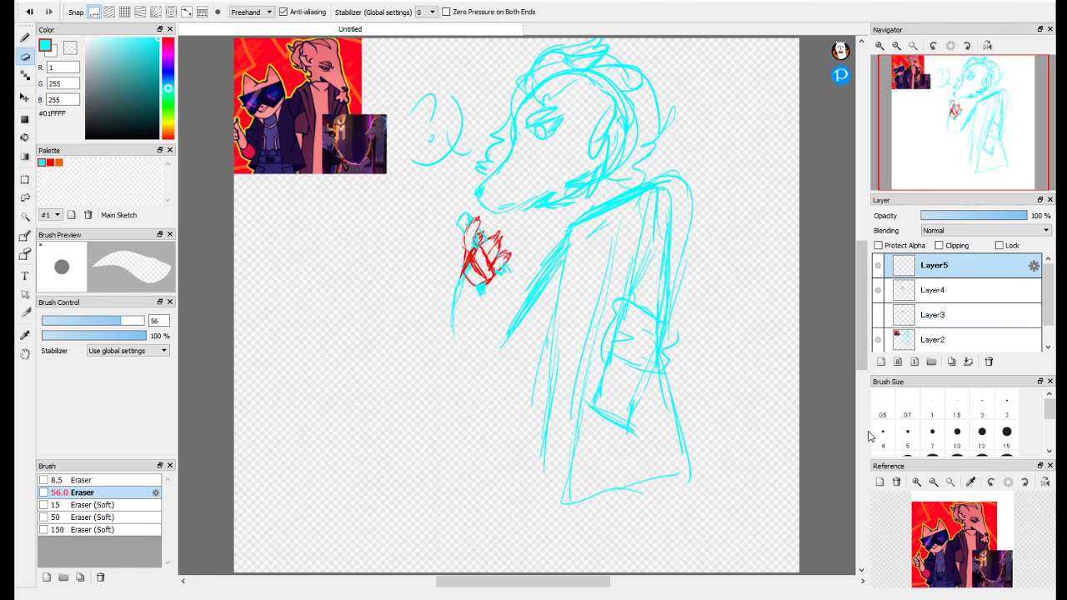
Delete the three layers holding the hand sketches and the cyan object, keeping Layer2 and Layer1.
click(878, 290)
click(877, 314)
click(989, 361)
click(988, 361)
click(988, 360)
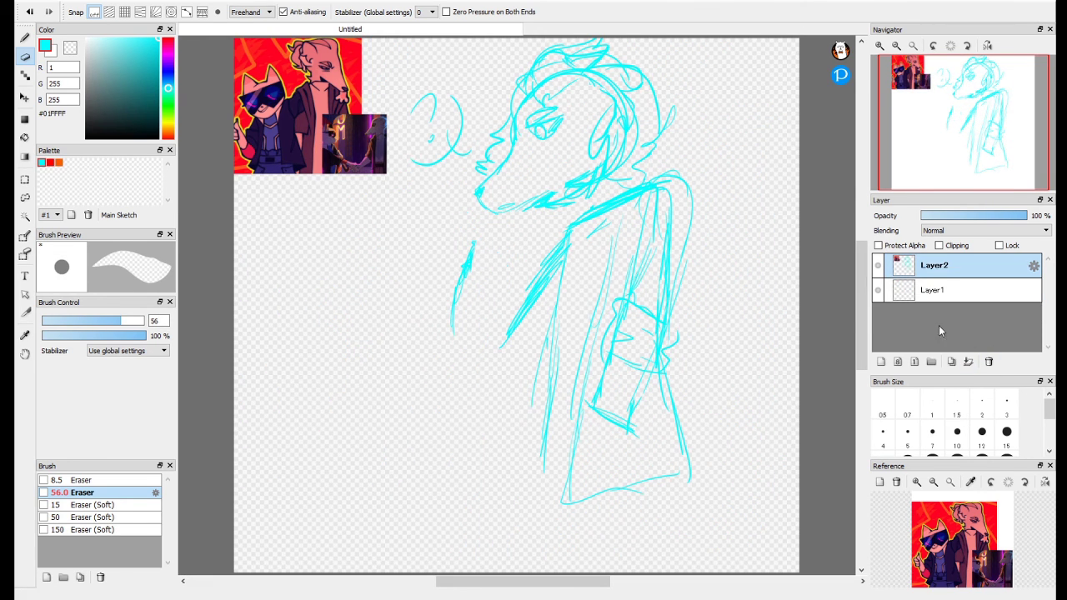
Erase the raised forearm and the slanted upper arm in front of the coat.
key(b)
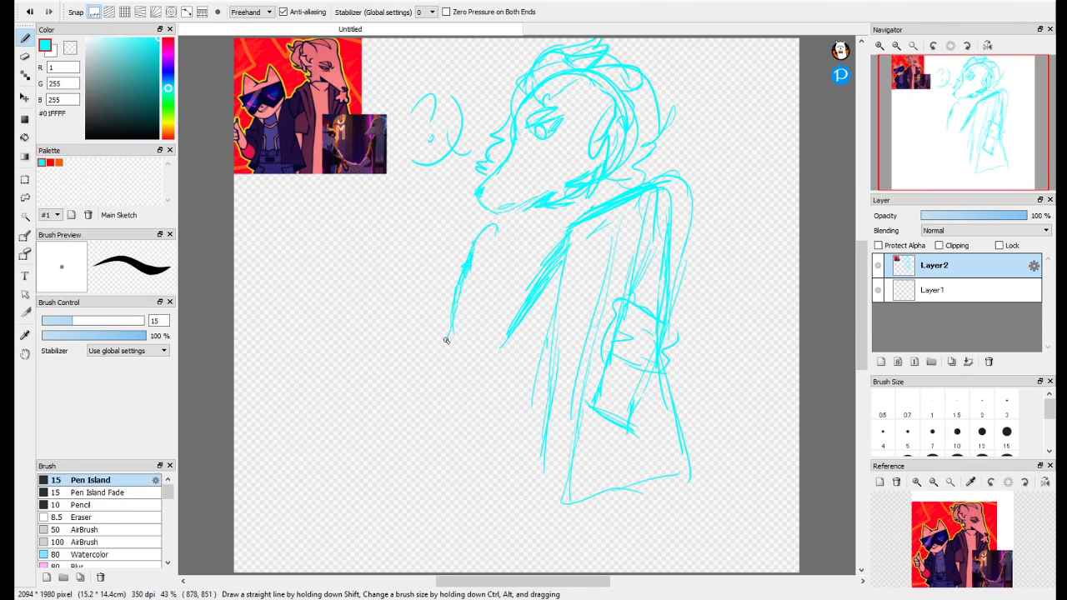
key(e)
mouse_move(490, 228)
mouse_down()
mouse_move(547, 248)
mouse_move(510, 337)
mouse_up()
key(b)
Sketch a lowered arm along the coat's front in cyan and reinforce the shoulder and lapel lines.
mouse_move(569, 223)
mouse_down()
mouse_move(520, 461)
mouse_move(550, 489)
mouse_up()
drag(563, 230, 532, 342)
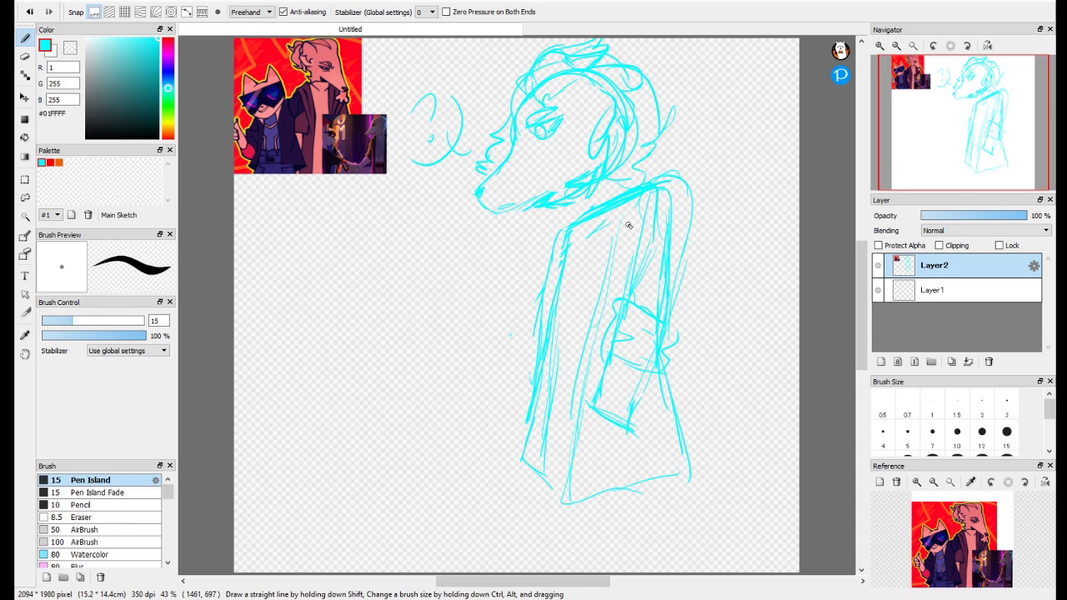
drag(616, 183, 562, 219)
mouse_move(640, 180)
mouse_down()
mouse_move(618, 300)
mouse_move(620, 290)
mouse_up()
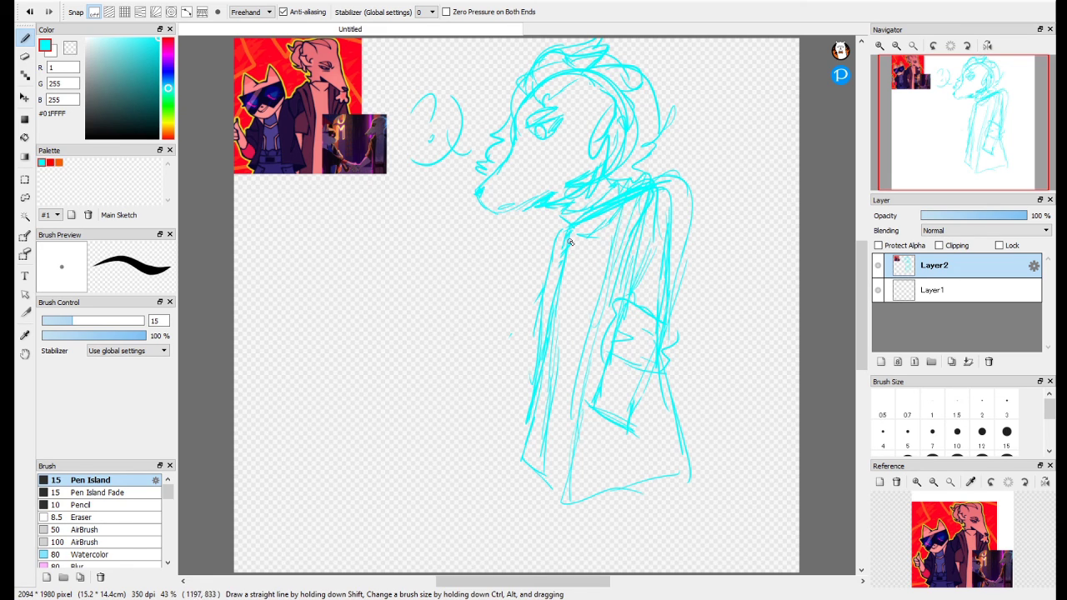
drag(572, 222, 553, 285)
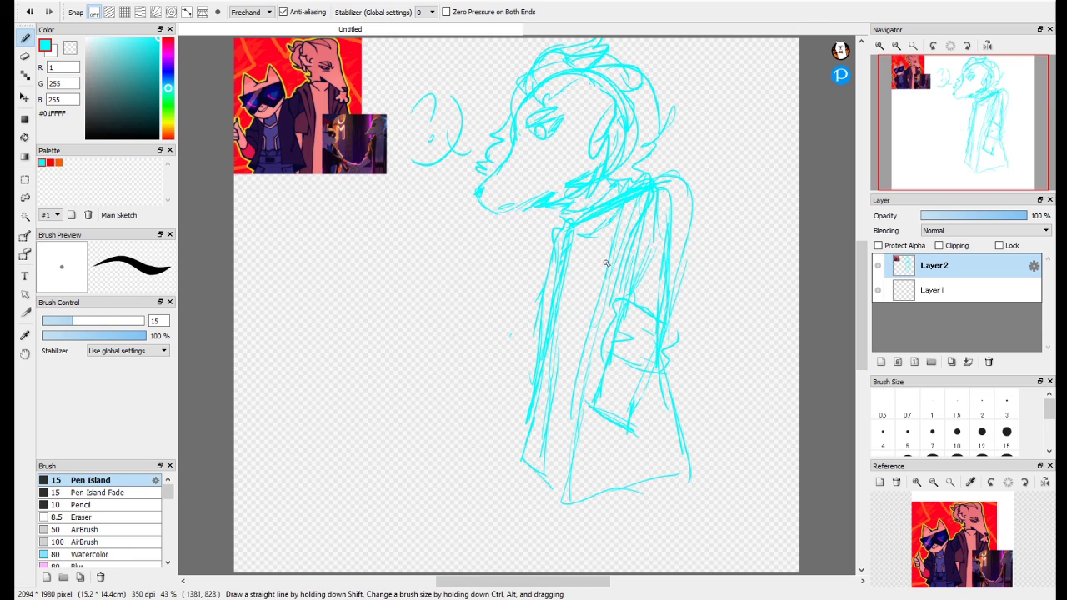
Lasso the whole cyan character sketch, cut and paste it onto its own layer, and clear the selection.
click(25, 197)
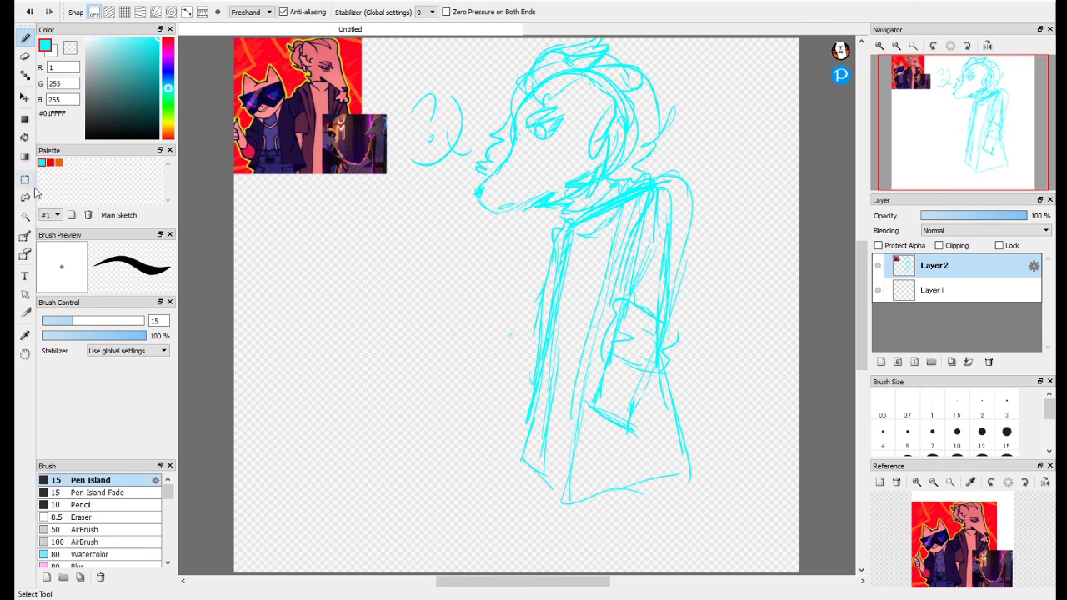
mouse_move(435, 213)
mouse_down()
mouse_move(476, 70)
mouse_move(463, 297)
mouse_move(439, 234)
mouse_up()
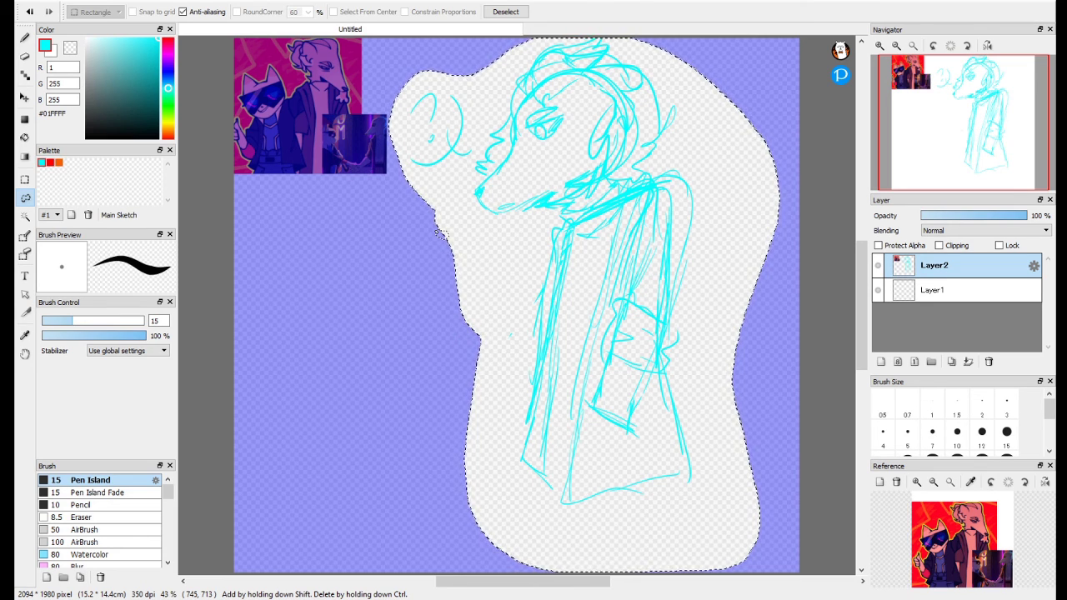
key(ctrl+x)
key(ctrl+v)
click(906, 294)
click(878, 290)
click(877, 290)
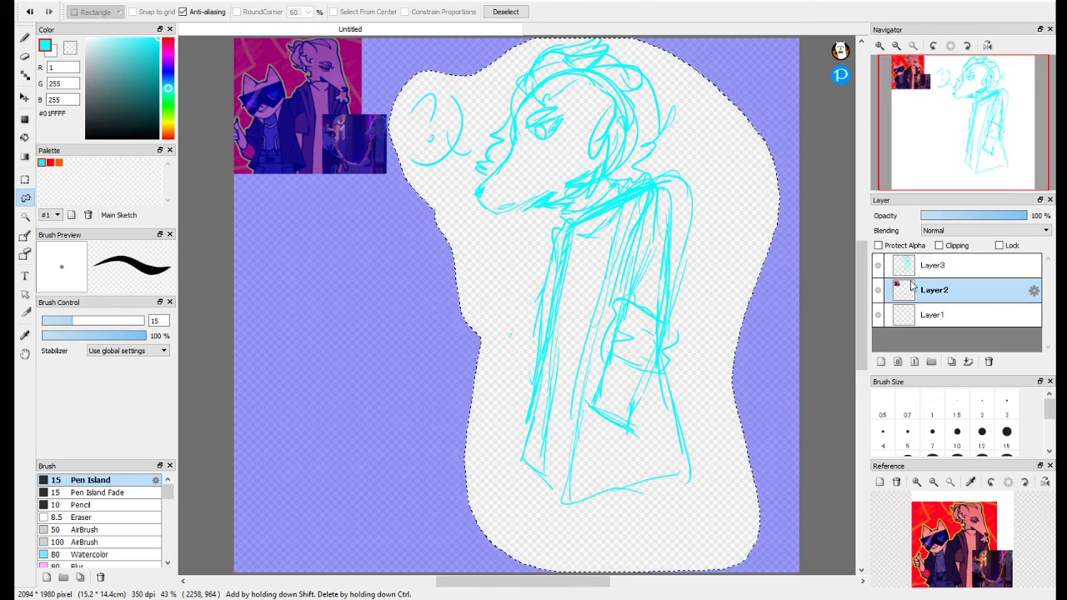
key(ctrl+d)
click(25, 38)
Transform the cyan character on Layer3 to a larger size and place it high on the canvas's right half.
click(933, 266)
click(140, 139)
drag(516, 141, 530, 273)
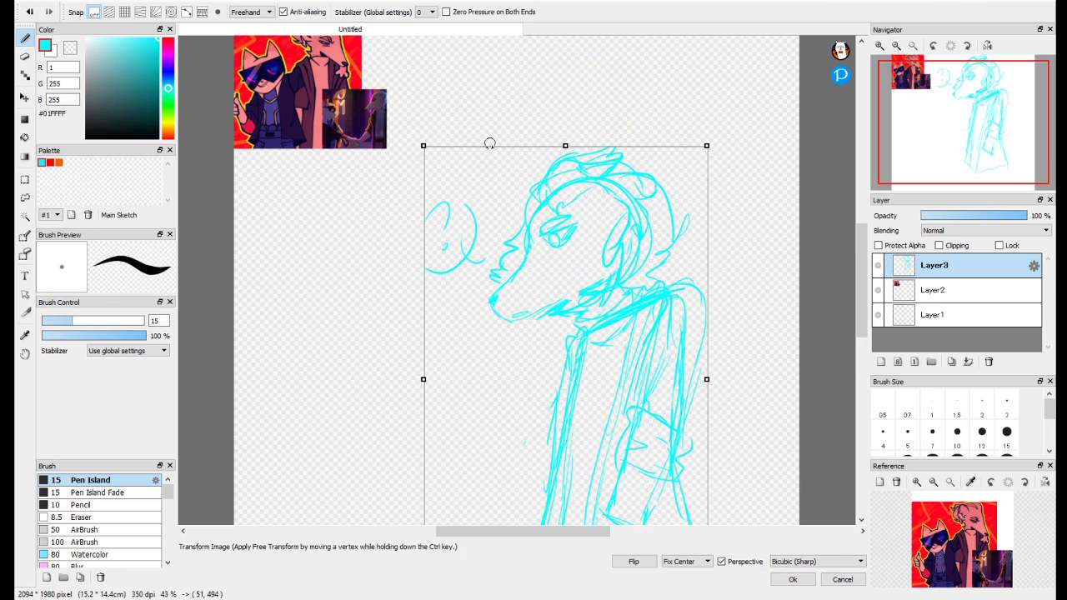
drag(424, 145, 360, 42)
mouse_move(501, 285)
mouse_down()
mouse_move(494, 212)
mouse_move(514, 299)
mouse_up()
drag(374, 56, 419, 134)
drag(500, 291, 487, 190)
click(793, 580)
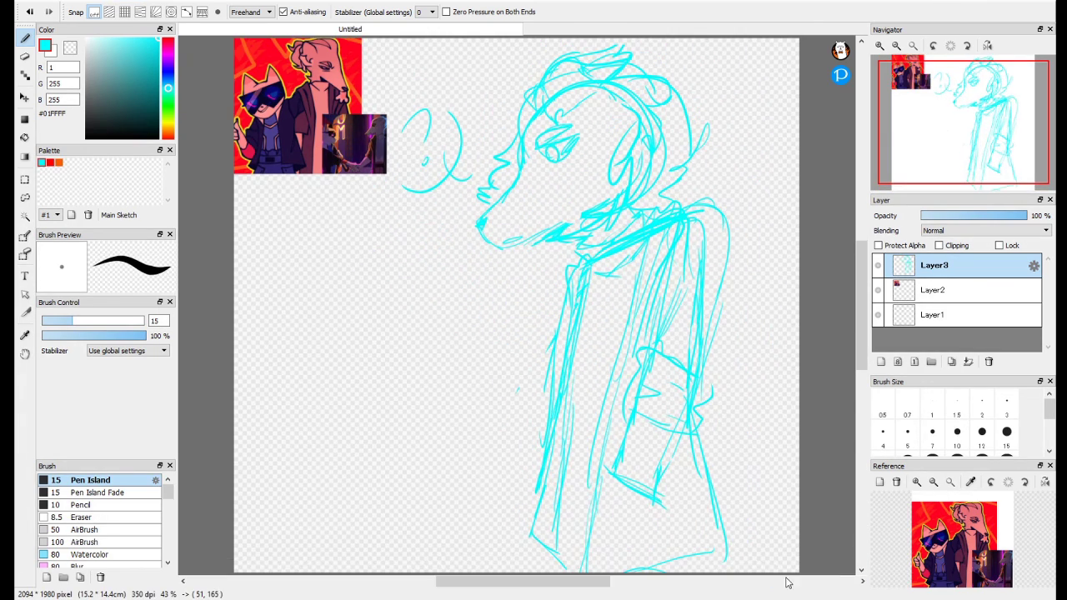
Sketch inner coat lines and short cuff bands near the lower front edge of the coat in cyan.
drag(580, 526, 561, 417)
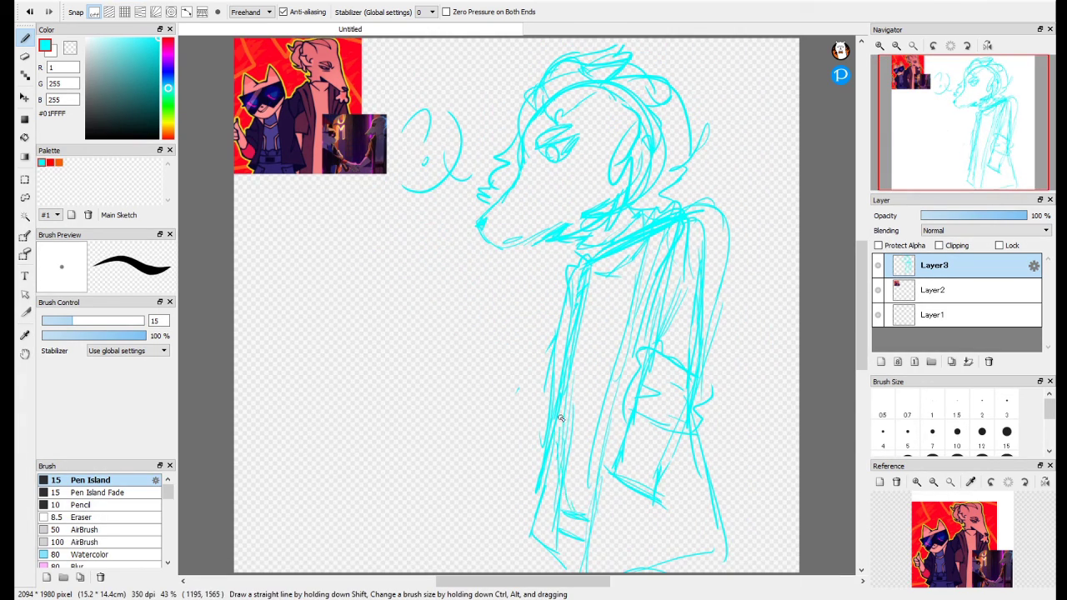
drag(599, 507, 617, 368)
drag(545, 571, 555, 508)
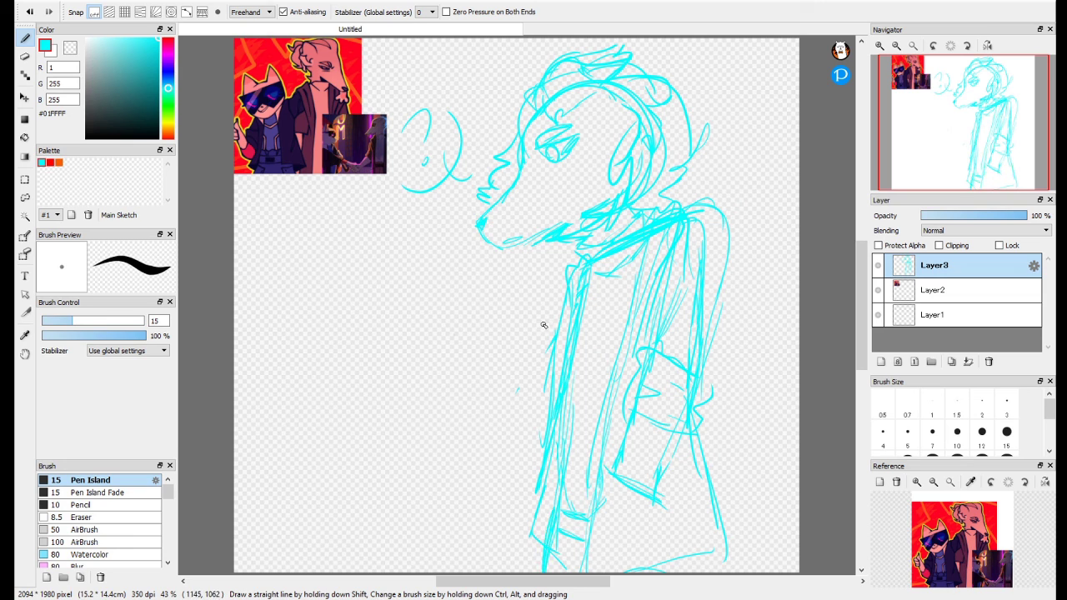
Add a layer and sketch a second character's round head in red with a muzzle and angular glasses, facing left below the references.
click(881, 362)
click(50, 162)
drag(354, 347, 310, 357)
drag(337, 425, 381, 404)
drag(317, 382, 355, 427)
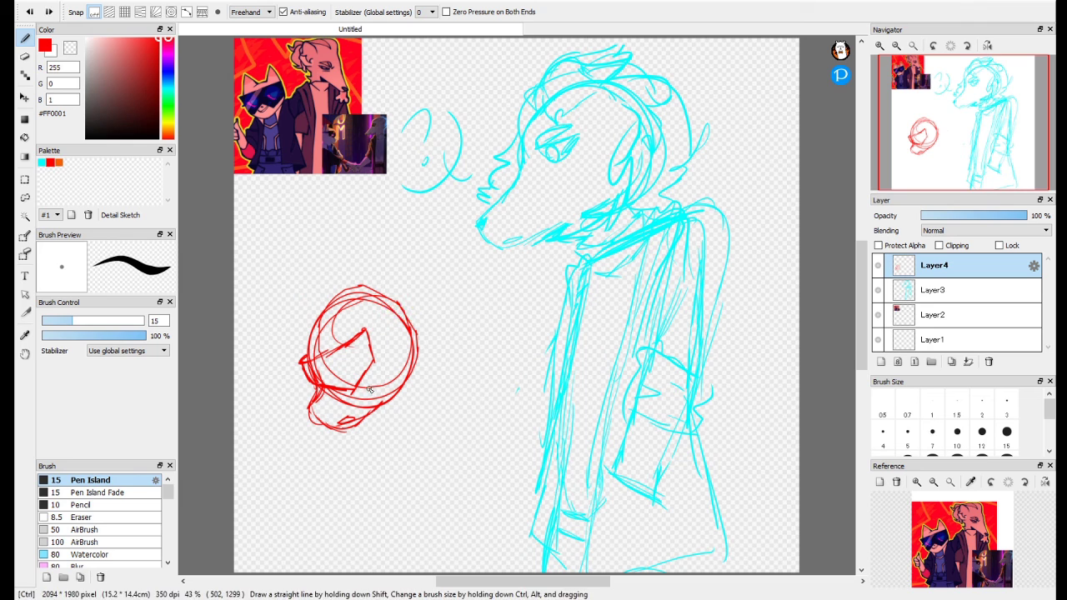
Sketch two tall pointed ears on top of the red head.
mouse_move(366, 286)
mouse_down()
mouse_move(288, 257)
mouse_move(317, 335)
mouse_up()
key(ctrl+z)
key(ctrl+z)
drag(392, 300, 330, 307)
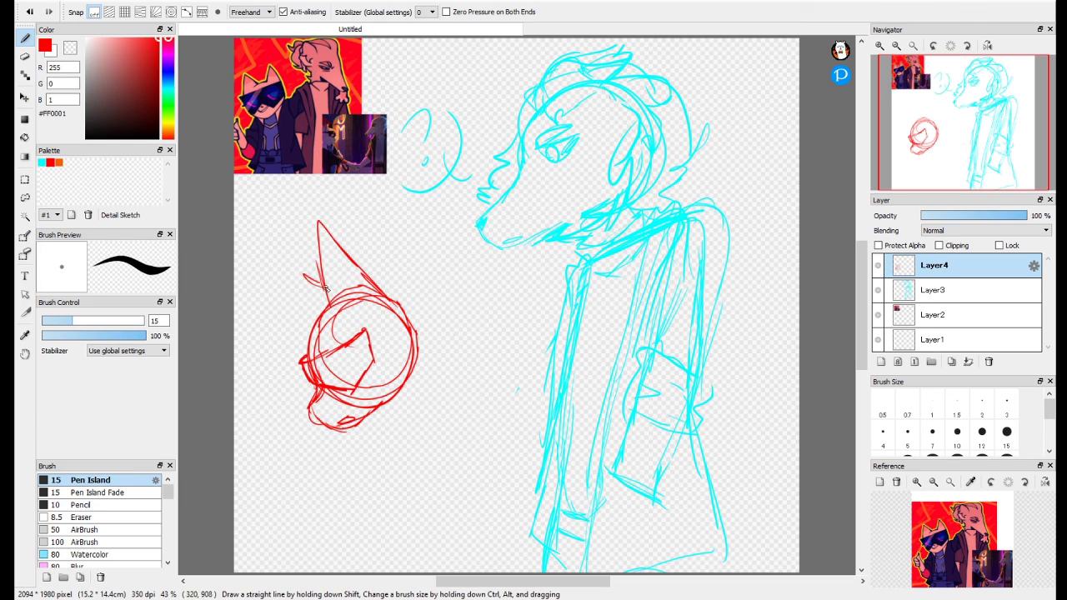
drag(293, 266, 310, 332)
drag(288, 265, 325, 288)
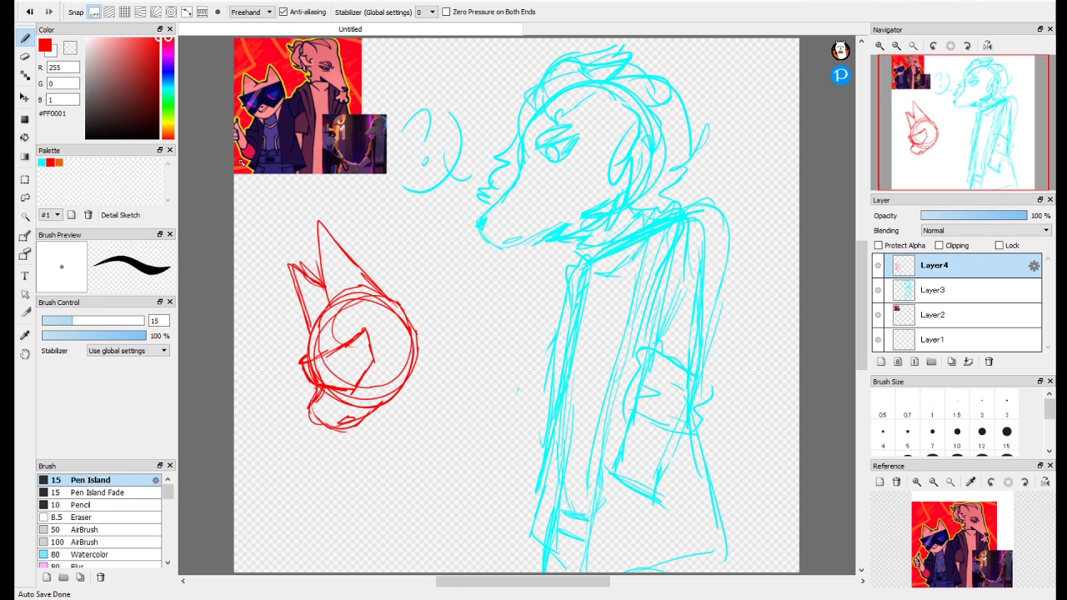
Draw a small filled nose at the tip of the red character's muzzle.
scroll(340, 338, up, 1)
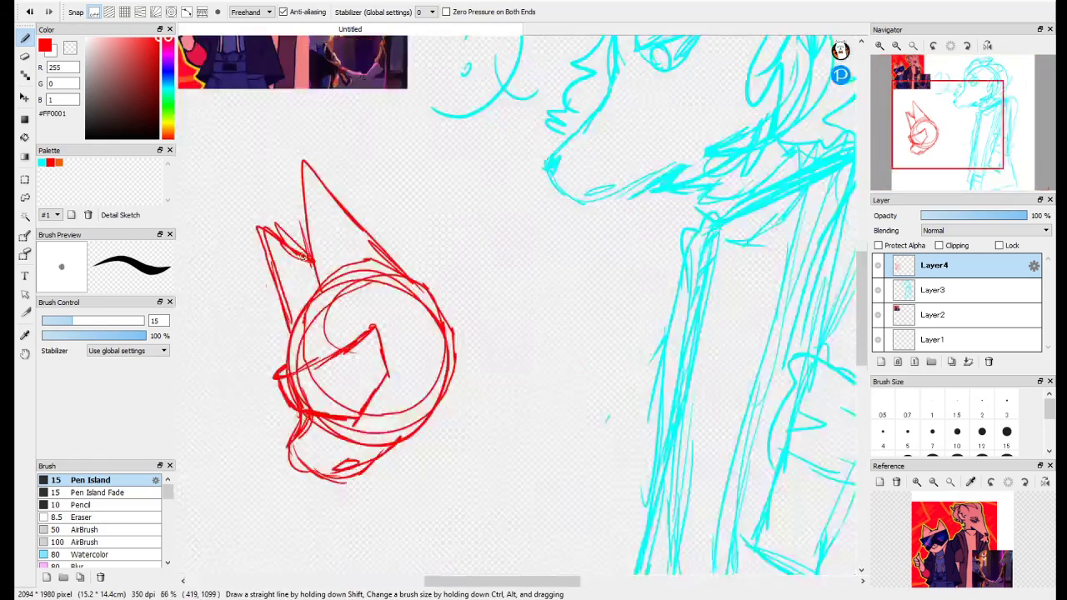
scroll(242, 137, down, 2)
drag(423, 288, 550, 427)
scroll(309, 145, up, 6)
mouse_move(587, 550)
mouse_down()
mouse_move(523, 357)
mouse_move(375, 59)
mouse_up()
mouse_move(683, 533)
mouse_down()
mouse_move(545, 323)
mouse_move(426, 63)
mouse_up()
scroll(558, 282, down, 6)
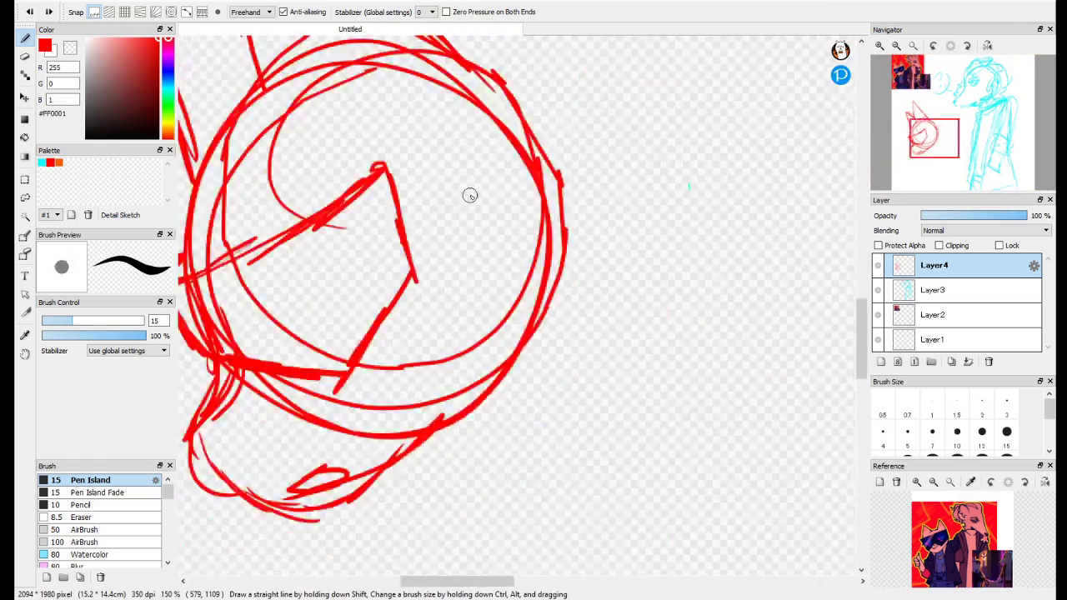
scroll(320, 241, up, 2)
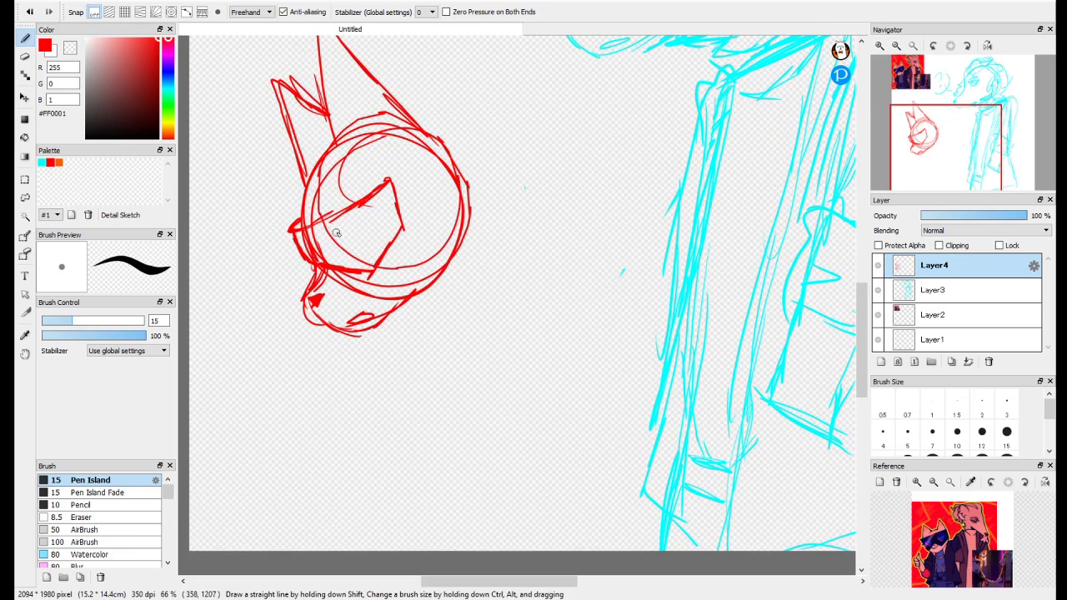
Draw a half-closed eye with a thick filled upper lid inside the red character's glasses.
drag(335, 229, 333, 248)
mouse_move(283, 40)
mouse_down()
mouse_move(366, 319)
mouse_move(249, 150)
mouse_up()
drag(348, 337, 342, 362)
drag(348, 344, 322, 372)
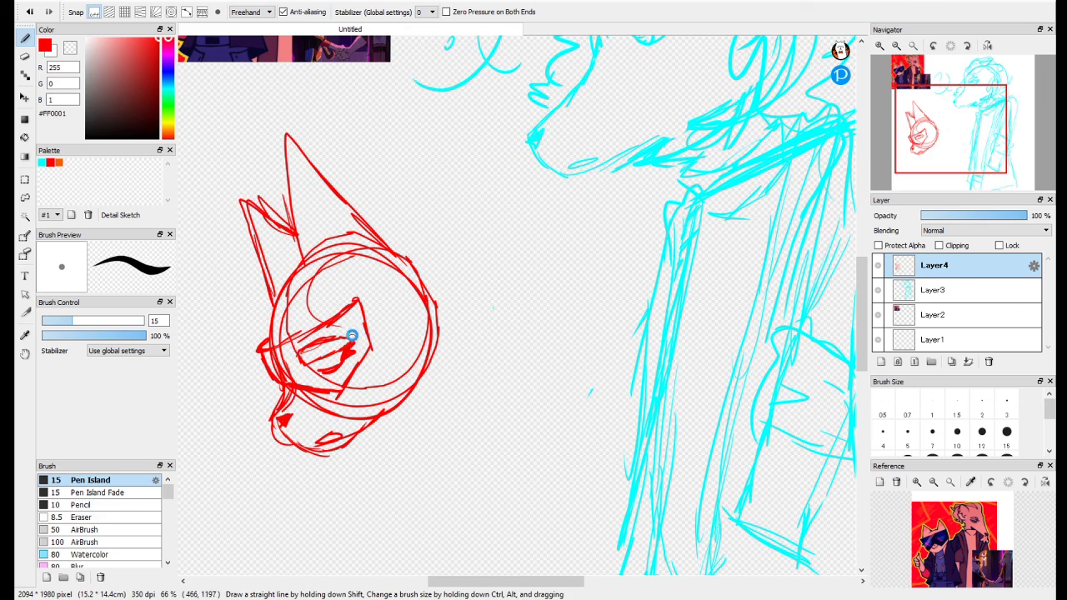
drag(342, 194, 548, 365)
drag(518, 400, 414, 241)
mouse_move(415, 356)
mouse_down()
mouse_move(404, 375)
mouse_move(425, 356)
mouse_up()
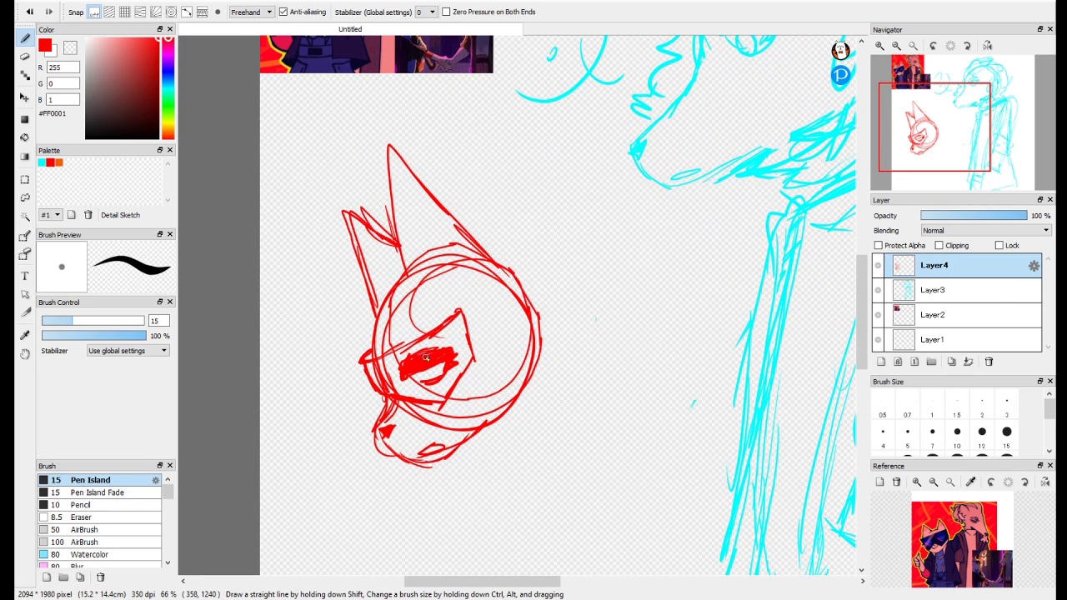
drag(438, 395, 443, 364)
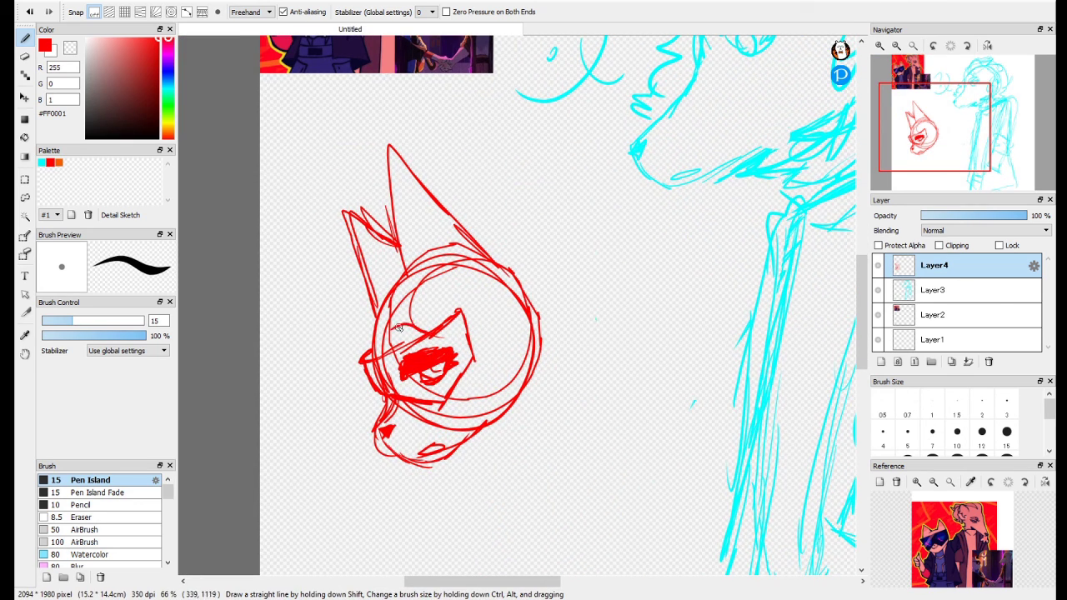
Sketch a tailed speech bubble with a frowning face beside the red head.
scroll(449, 286, up, 5)
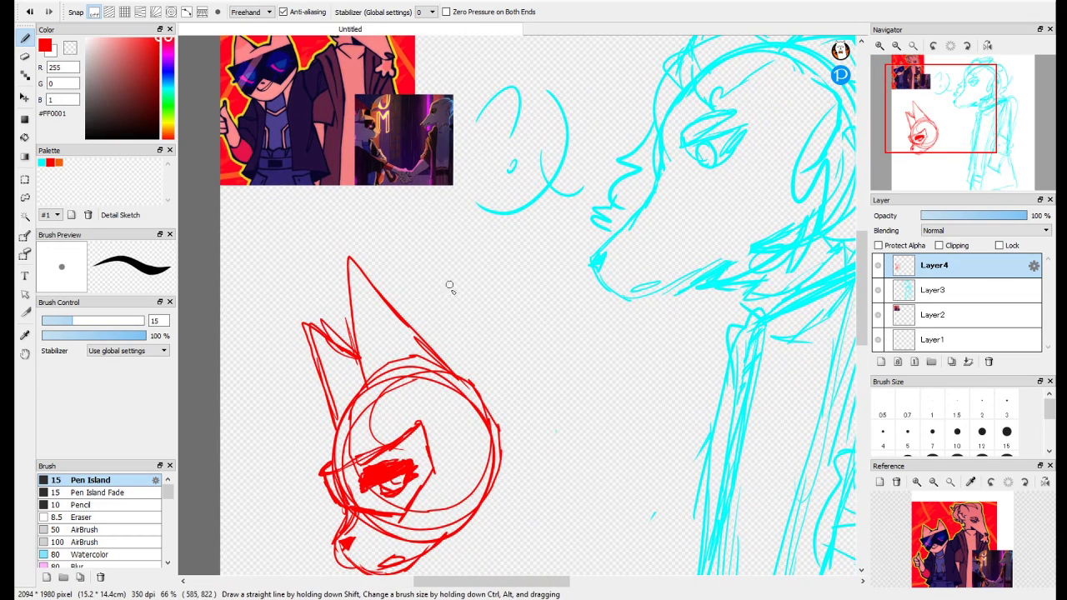
drag(475, 298, 450, 349)
mouse_move(451, 284)
mouse_down()
mouse_move(433, 308)
mouse_move(552, 347)
mouse_move(503, 410)
mouse_up()
key(ctrl+z)
key(ctrl+z)
mouse_move(489, 294)
mouse_down()
mouse_move(479, 320)
mouse_move(532, 305)
mouse_up()
drag(498, 331, 530, 334)
drag(476, 472, 519, 282)
Erase the muzzle's mouth mark and the face inside the speech bubble, and draw a cheek line from the glasses to the chin.
click(25, 57)
drag(426, 370, 443, 365)
click(25, 38)
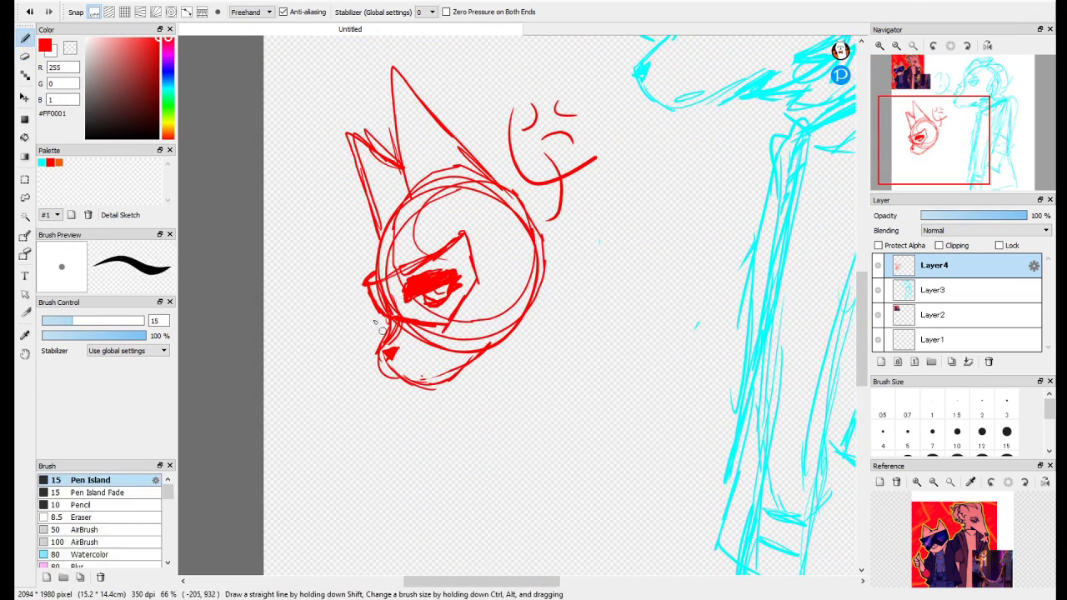
mouse_move(459, 296)
mouse_down()
mouse_move(458, 341)
mouse_move(429, 379)
mouse_up()
key(e)
drag(524, 103, 570, 129)
key(b)
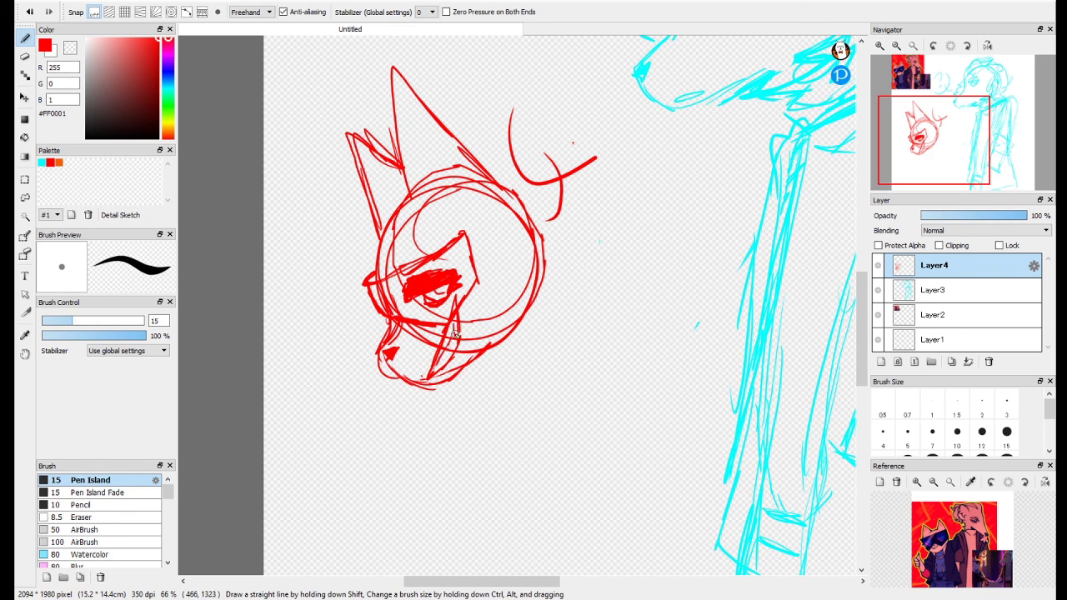
drag(455, 334, 461, 302)
Handwrite "Just wear it" in red inside the speech bubble.
drag(518, 127, 531, 126)
drag(532, 124, 543, 129)
drag(551, 115, 547, 122)
drag(560, 106, 563, 115)
drag(554, 107, 566, 102)
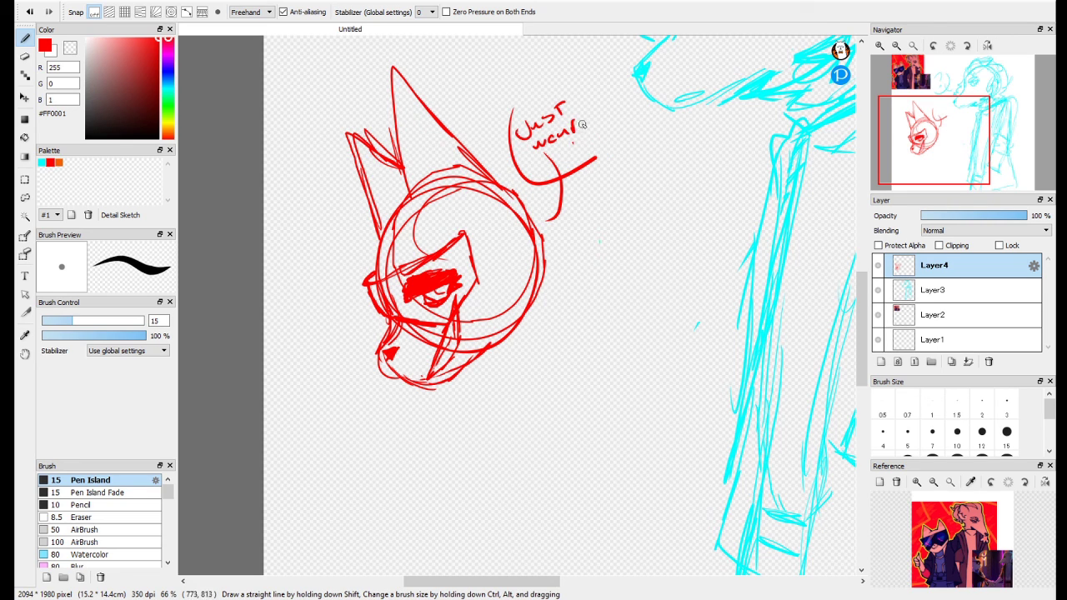
drag(567, 151, 581, 145)
Sketch the red character's sloped shoulder line, both sides of the torso and the start of the front arm.
mouse_move(538, 358)
mouse_down()
mouse_move(381, 269)
mouse_move(443, 261)
mouse_up()
drag(429, 225, 447, 282)
mouse_move(384, 240)
mouse_down()
mouse_move(331, 311)
mouse_move(340, 356)
mouse_up()
drag(390, 258, 441, 247)
mouse_move(410, 235)
mouse_down()
mouse_move(453, 310)
mouse_move(446, 357)
mouse_up()
drag(451, 321, 453, 397)
drag(333, 294, 339, 404)
drag(339, 404, 429, 360)
mouse_move(418, 250)
mouse_down()
mouse_move(381, 347)
mouse_move(344, 364)
mouse_up()
drag(362, 359, 348, 372)
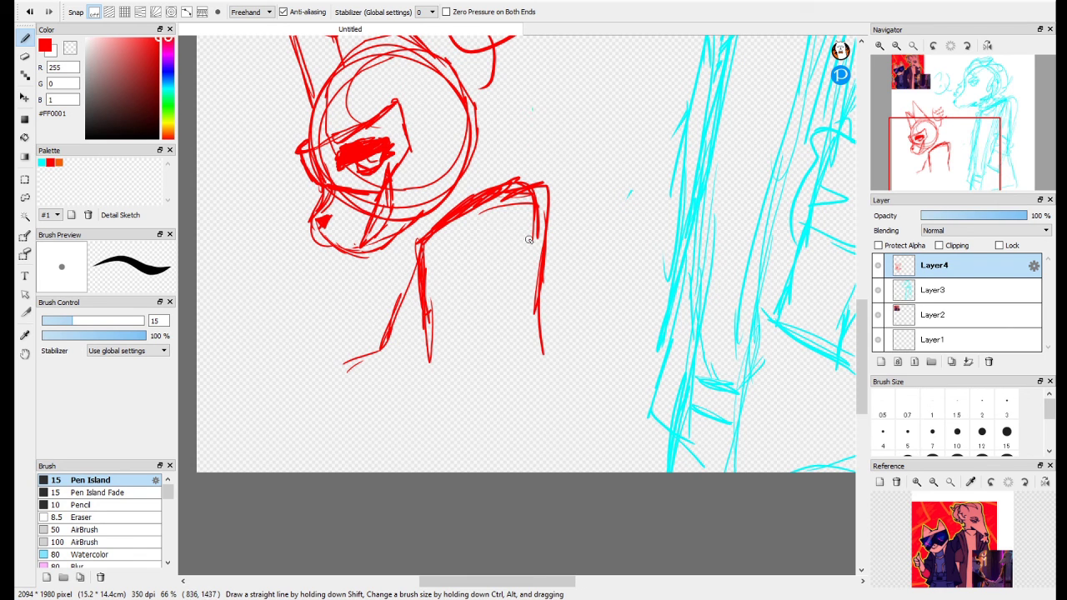
Mark the red character's back shoulder with a circle, and draw two guide circles between the two characters for the outstretched arm.
drag(515, 222, 506, 196)
drag(608, 223, 615, 223)
key(ctrl+z)
drag(585, 185, 495, 280)
drag(527, 241, 531, 228)
drag(456, 138, 460, 176)
mouse_move(449, 150)
mouse_down()
mouse_move(476, 131)
mouse_move(461, 149)
mouse_up()
Sketch the red character's front arm bent at the elbow with a raised, fingered hand.
mouse_move(319, 394)
mouse_down()
mouse_move(362, 293)
mouse_move(306, 362)
mouse_up()
drag(336, 323, 286, 388)
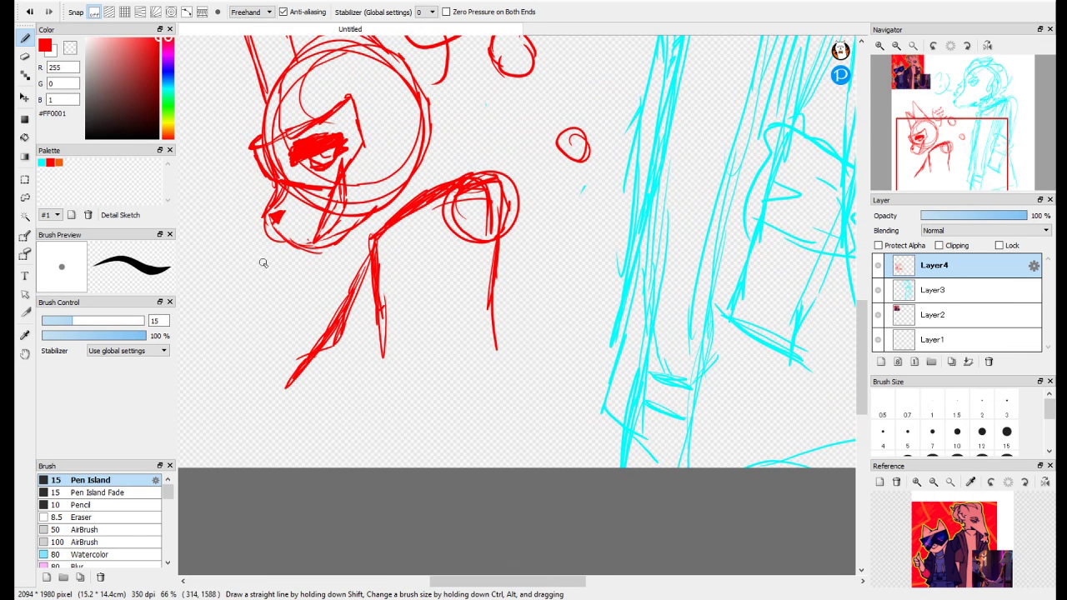
mouse_move(237, 338)
mouse_down()
mouse_move(245, 327)
mouse_move(289, 379)
mouse_move(375, 324)
mouse_up()
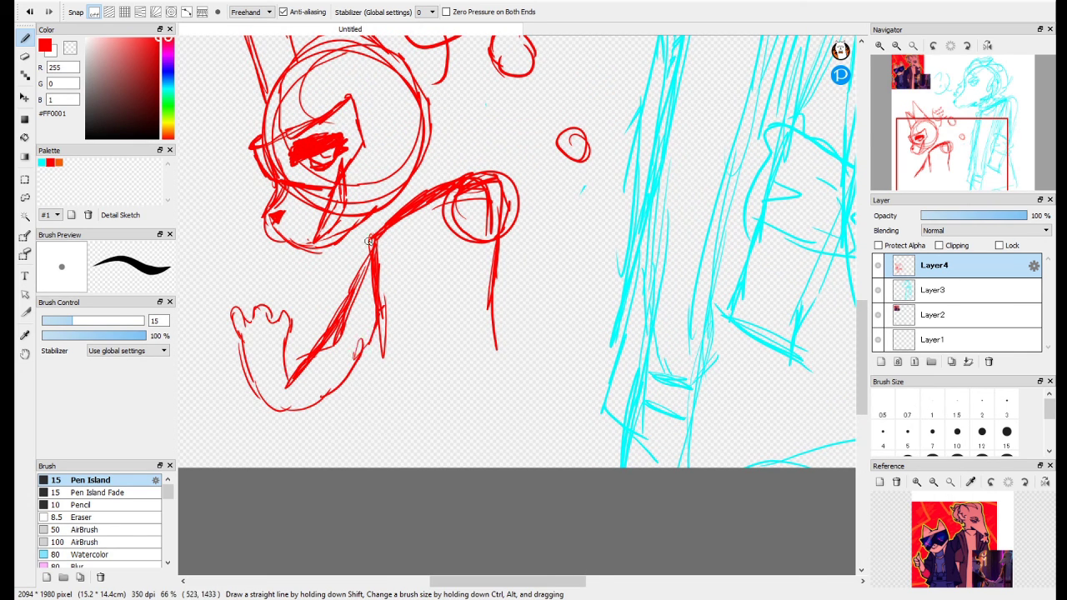
drag(371, 240, 289, 379)
Erase the red character's bent front arm and raised hand.
click(25, 57)
mouse_move(241, 321)
mouse_down()
mouse_move(335, 277)
mouse_move(235, 358)
mouse_up()
click(912, 46)
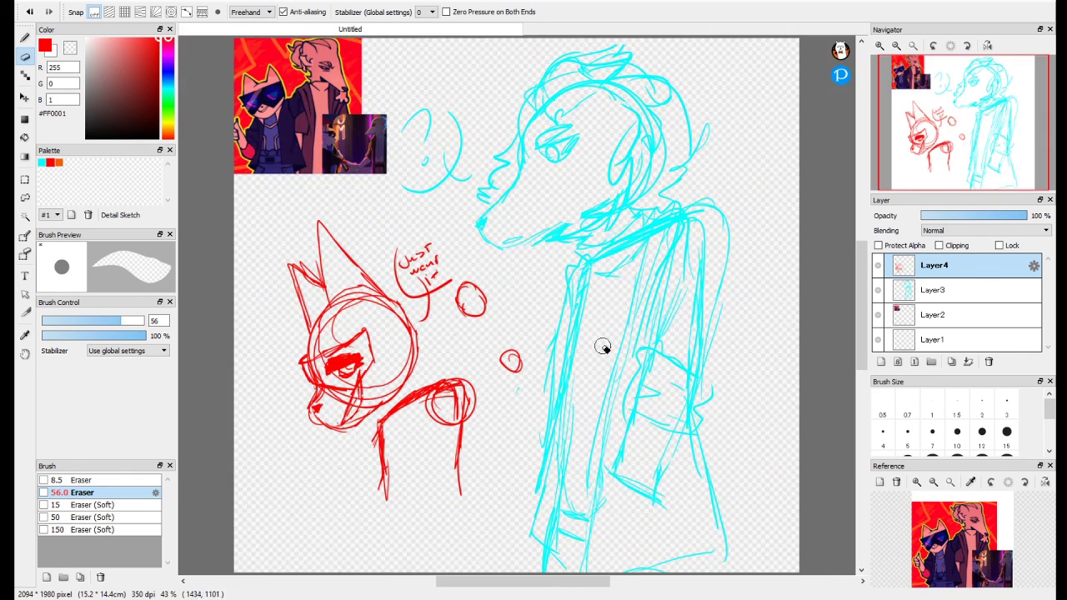
Outline the upper guide circle in red, and sketch angular glasses over the tall character's eye on a new layer.
click(25, 37)
drag(475, 280, 488, 328)
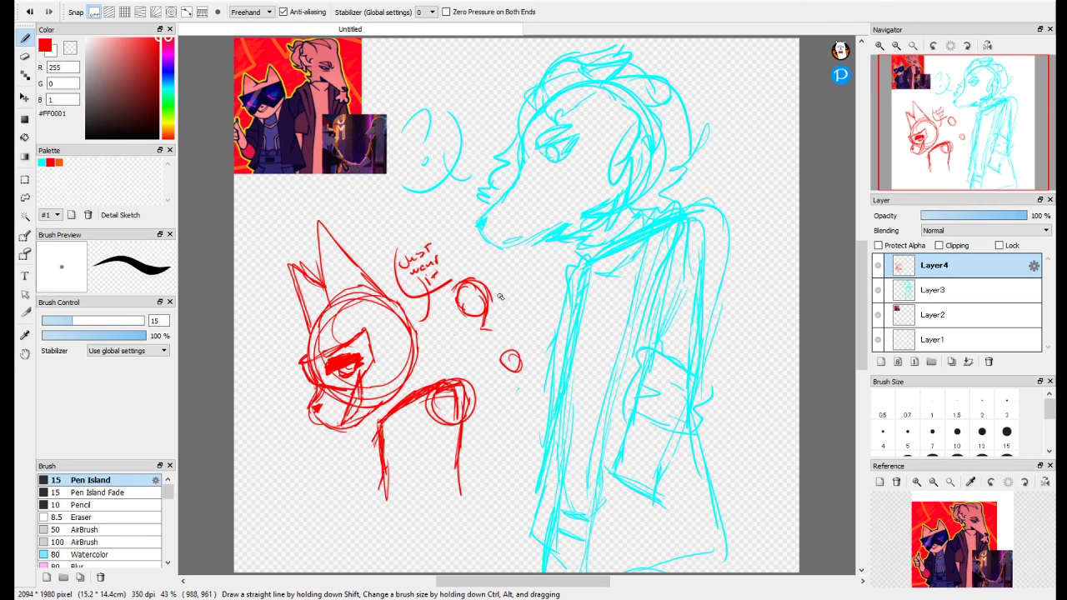
click(880, 361)
mouse_move(516, 144)
mouse_down()
mouse_move(597, 126)
mouse_move(592, 177)
mouse_move(518, 175)
mouse_move(506, 188)
mouse_up()
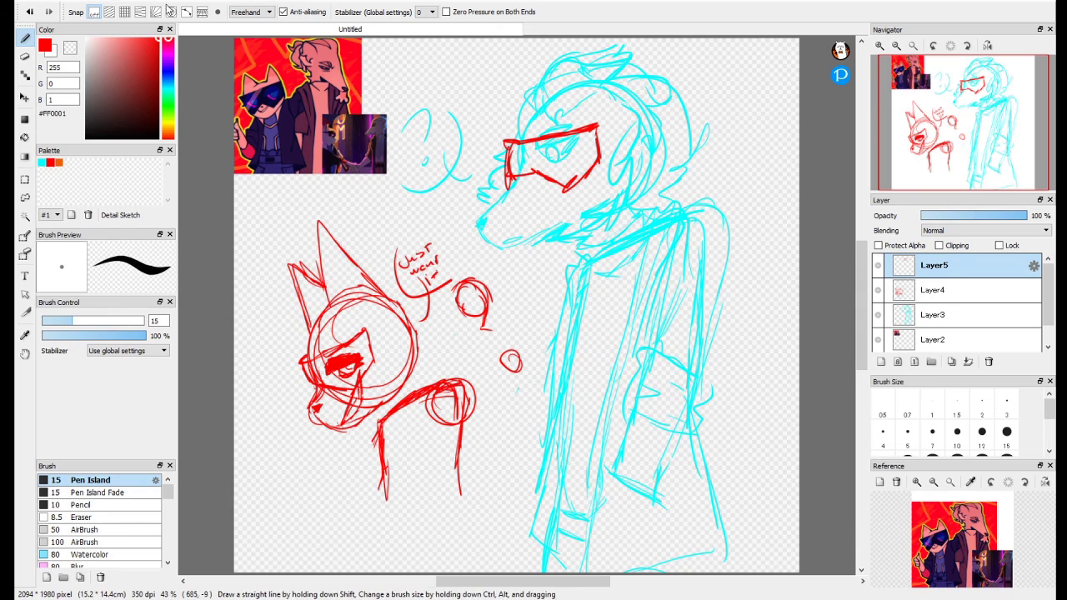
Shrink and rotate the red glasses and place them over the upper guide circle beside the speech bubble.
key(ctrl+t)
drag(752, 164, 654, 571)
drag(538, 140, 459, 289)
drag(552, 205, 501, 174)
drag(479, 220, 475, 238)
drag(463, 279, 465, 270)
drag(433, 304, 525, 207)
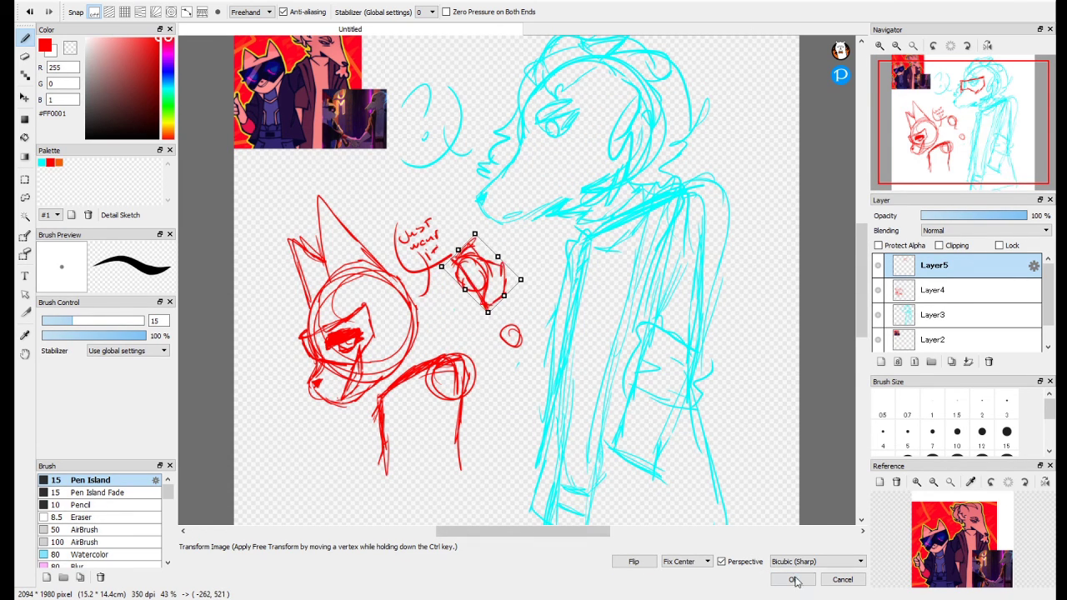
click(792, 579)
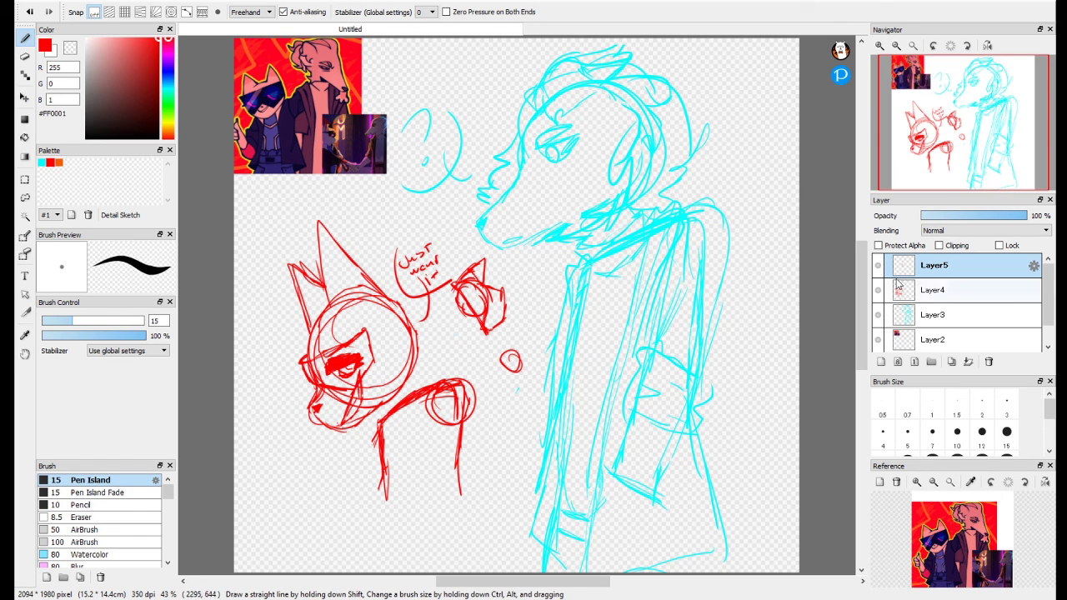
Merge the glasses layer into the red sketch layer, and sketch the smaller character's collar and raised, bent arm holding the glasses.
click(967, 361)
drag(379, 427, 350, 503)
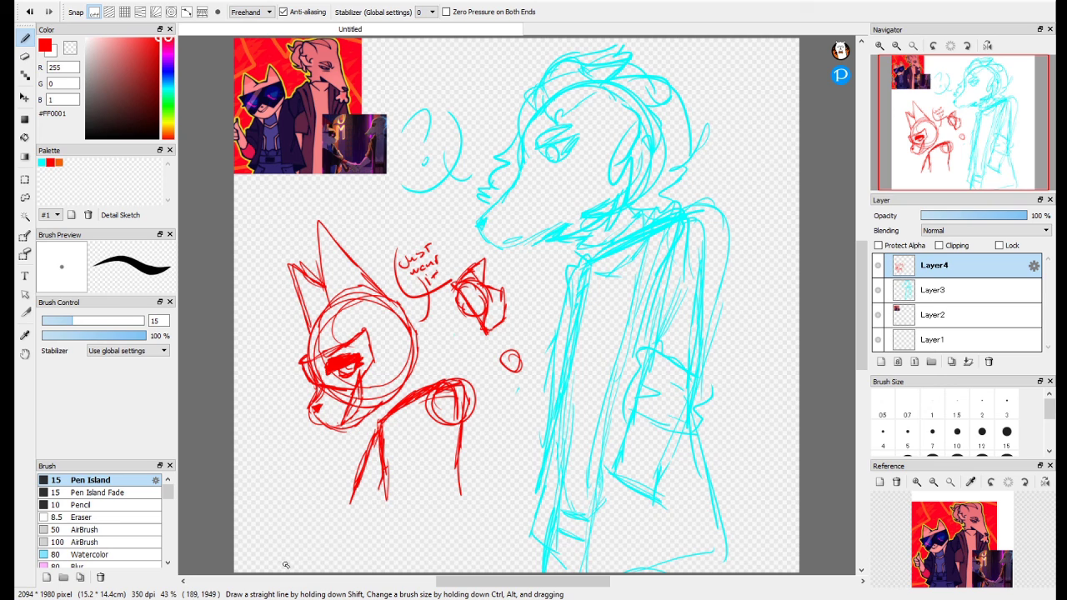
drag(383, 485, 372, 520)
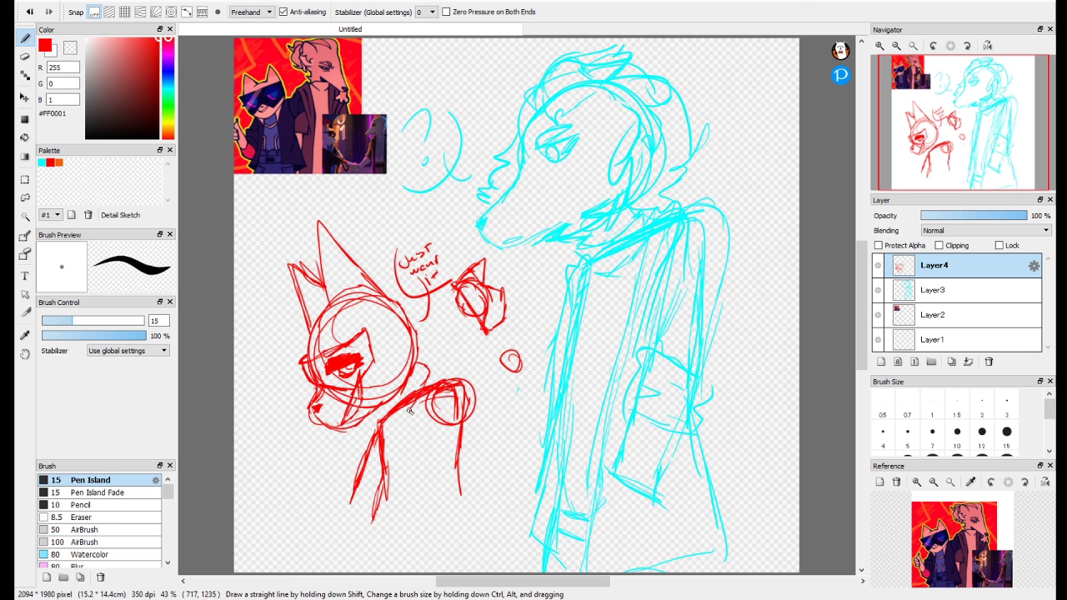
drag(428, 372, 403, 420)
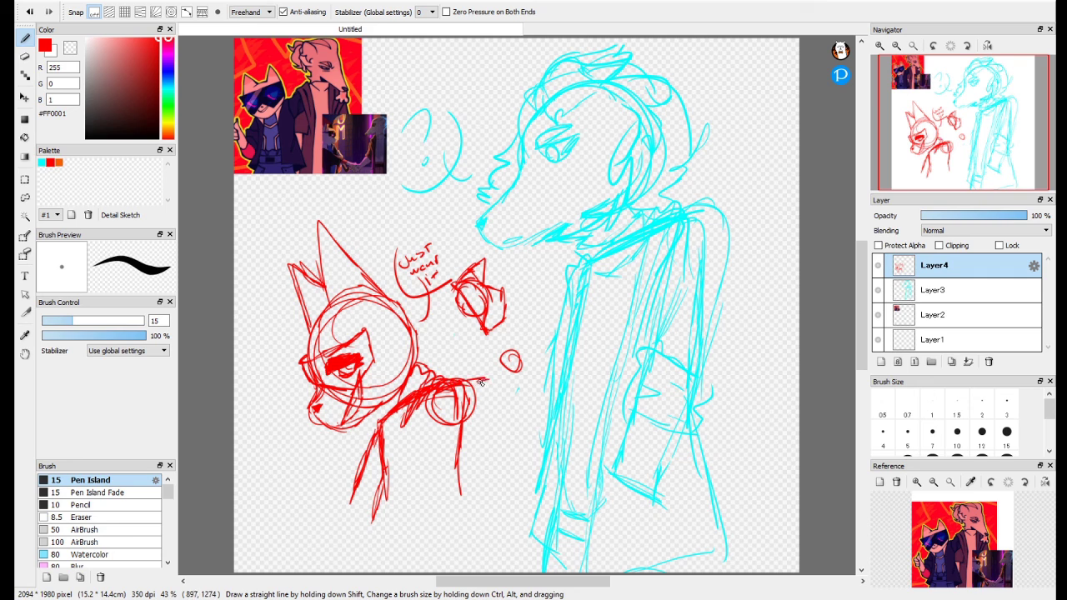
mouse_move(478, 374)
mouse_down()
mouse_move(498, 369)
mouse_move(462, 434)
mouse_up()
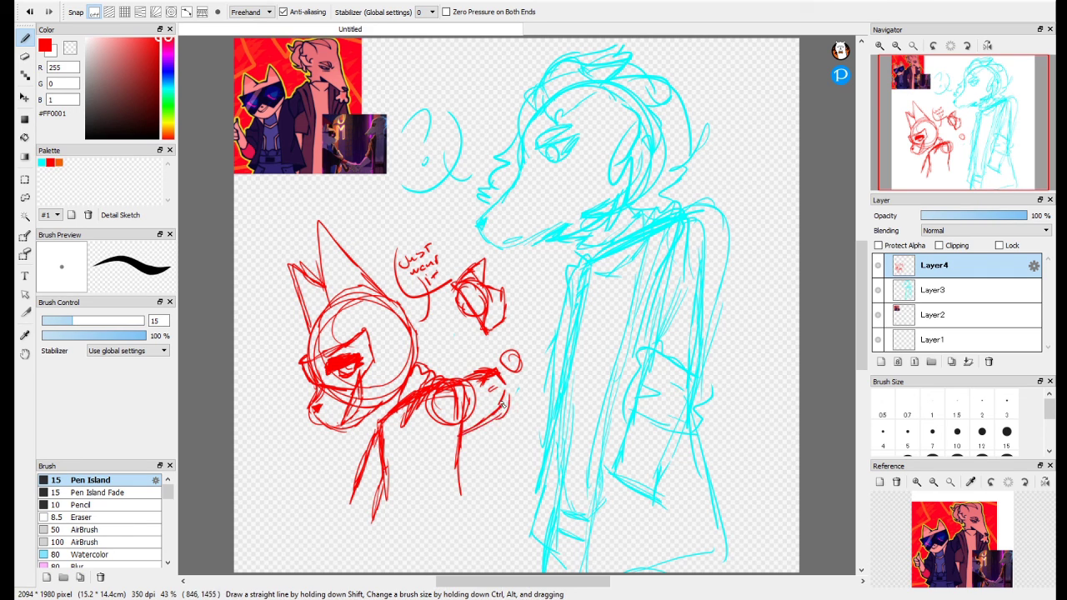
mouse_move(497, 344)
mouse_down()
mouse_move(516, 338)
mouse_move(506, 346)
mouse_move(476, 322)
mouse_move(493, 306)
mouse_up()
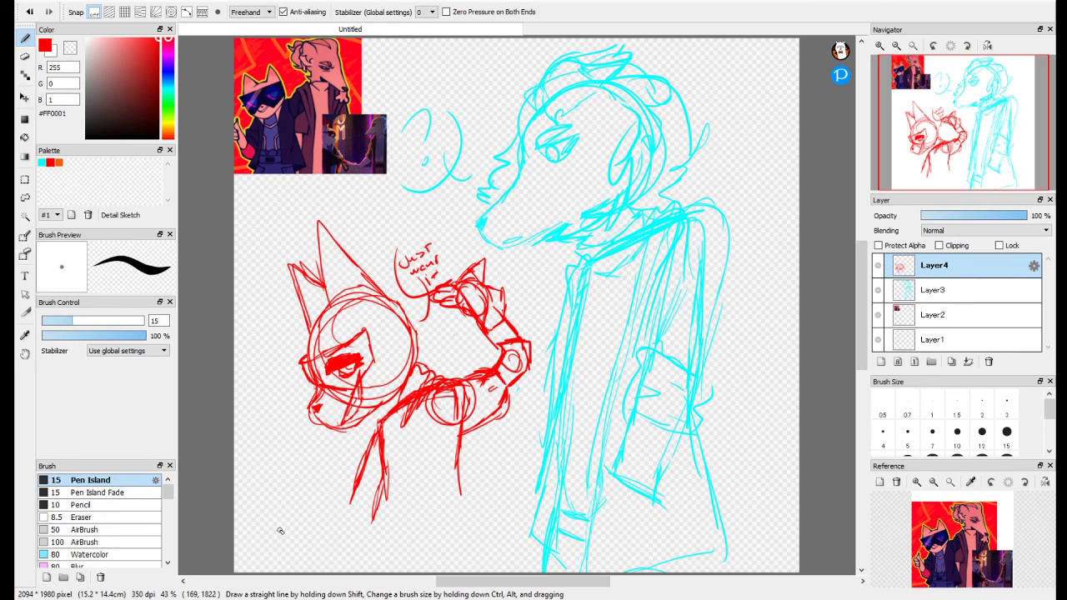
Sketch the smaller character's torso sides down to a curved hem near the canvas bottom.
drag(392, 456, 374, 550)
drag(391, 508, 372, 553)
drag(457, 453, 460, 525)
drag(372, 544, 460, 568)
drag(461, 520, 462, 553)
mouse_move(366, 448)
mouse_down()
mouse_move(332, 512)
mouse_move(293, 476)
mouse_up()
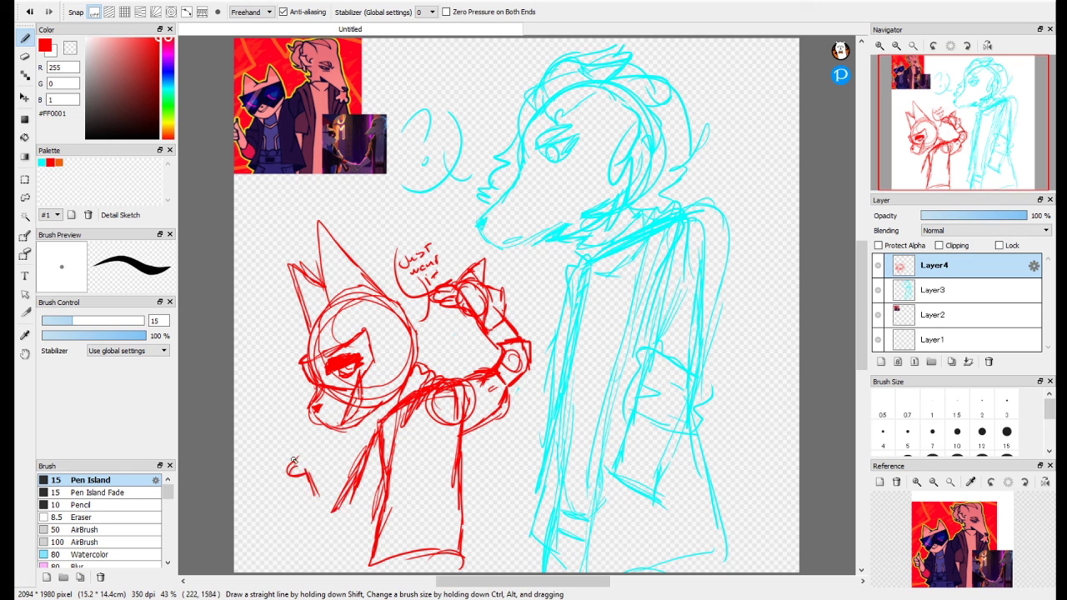
key(ctrl+z)
key(ctrl+z)
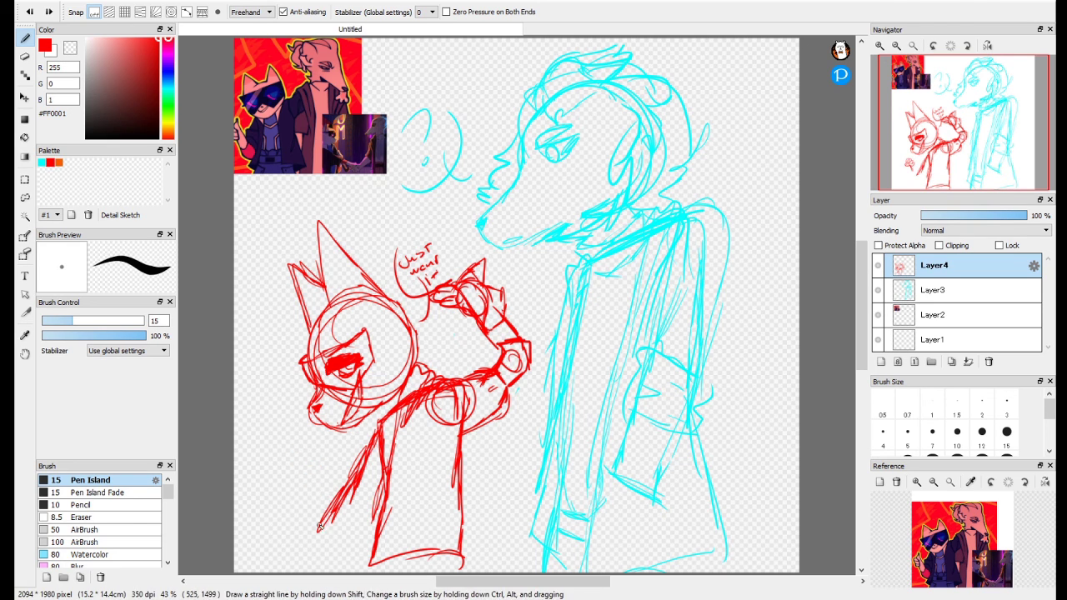
drag(377, 434, 319, 538)
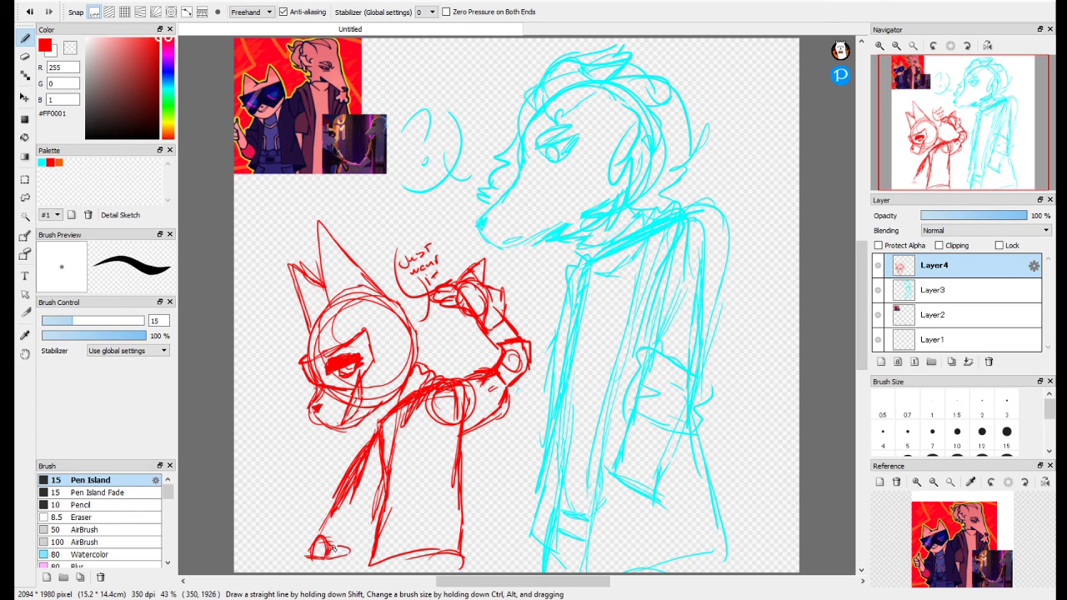
drag(351, 538, 381, 480)
Erase the smaller character's front arm and hand, and sketch the coat's front edge hanging down to the canvas bottom.
key(e)
mouse_move(298, 529)
mouse_down()
mouse_move(329, 555)
mouse_move(372, 497)
mouse_up()
key(b)
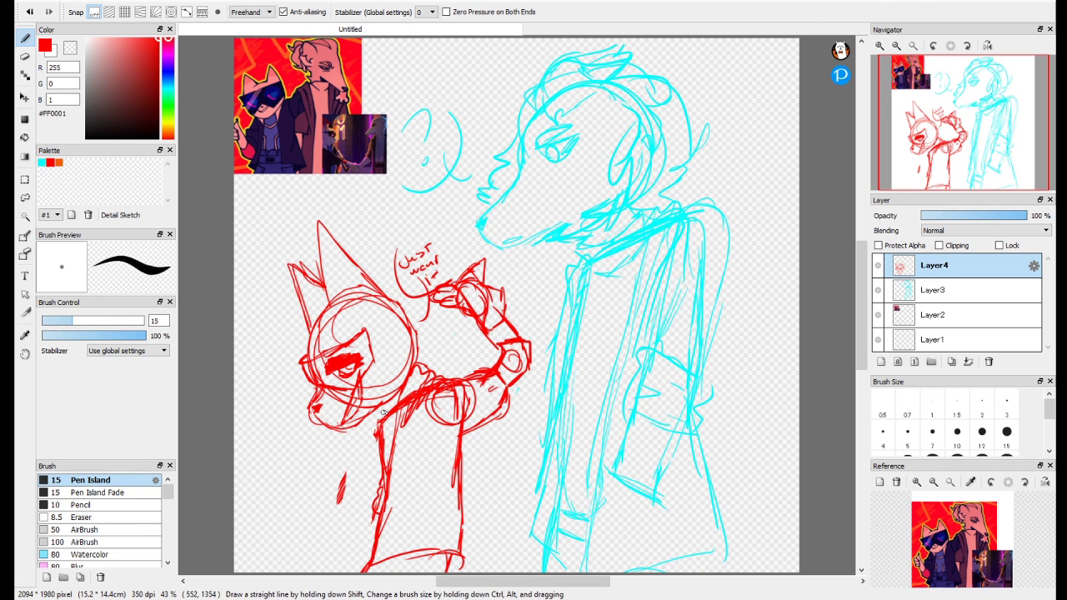
mouse_move(379, 431)
mouse_down()
mouse_move(357, 478)
mouse_move(355, 551)
mouse_up()
drag(376, 463, 346, 569)
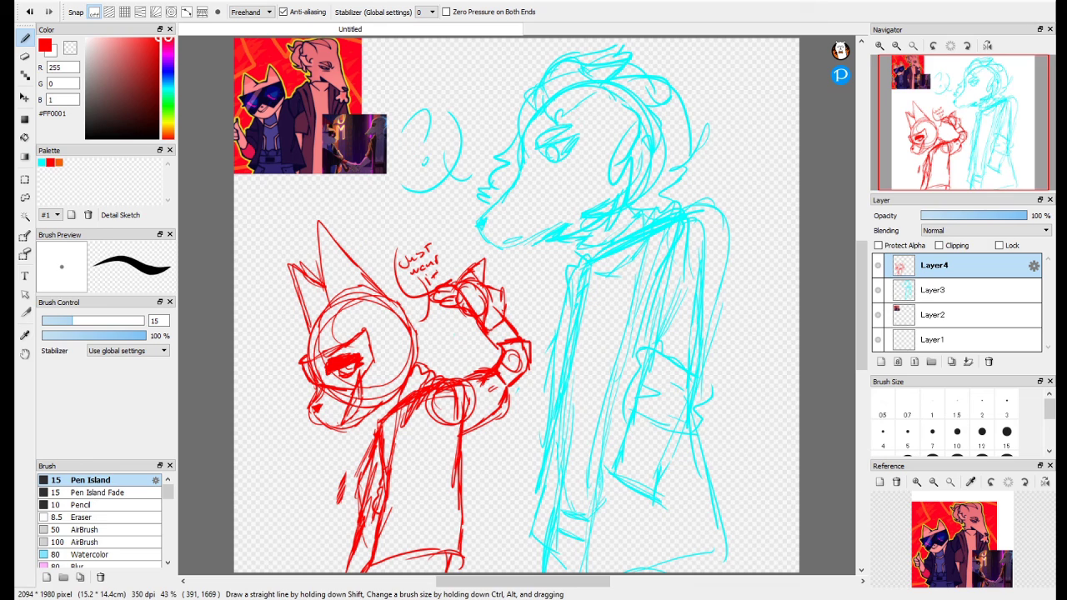
Merge the red and cyan sketches into one faded layer beneath a new empty layer for line art.
click(881, 361)
click(933, 290)
shift+click(934, 315)
click(969, 362)
click(992, 216)
click(934, 265)
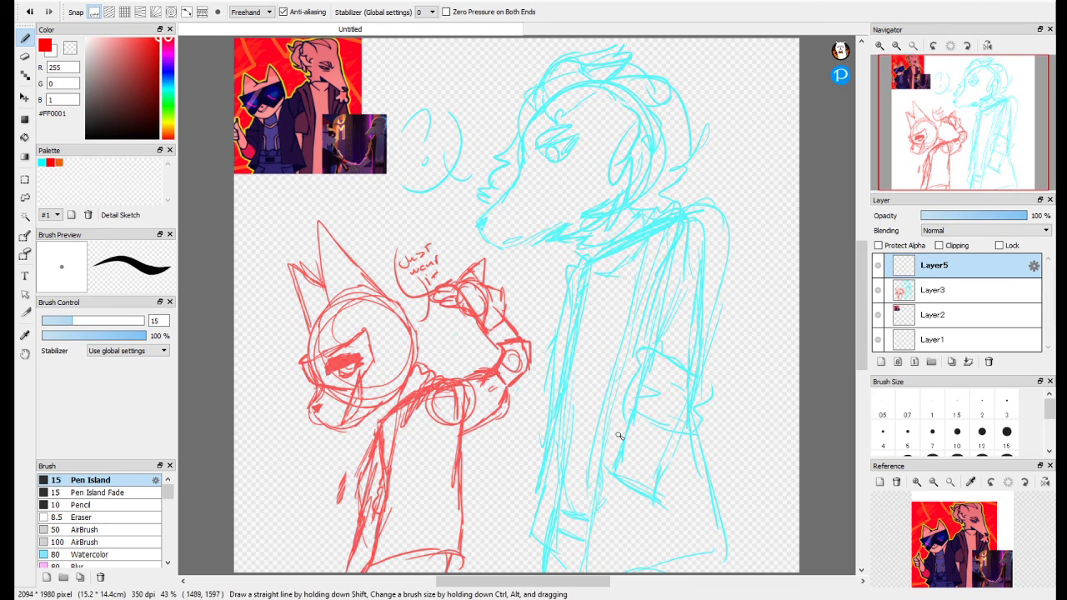
Sample the dark navy #0B082B from the reference picture as the line colour, and set the stabilizer to 40.
click(157, 137)
scroll(544, 138, up, 6)
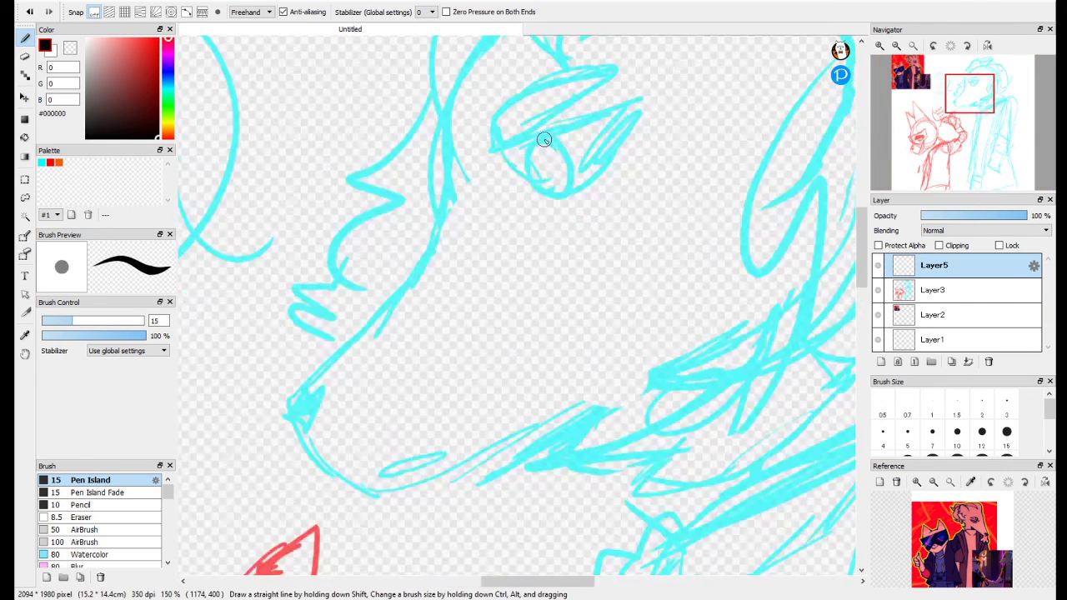
drag(392, 240, 480, 434)
right_click(444, 330)
drag(612, 267, 228, 255)
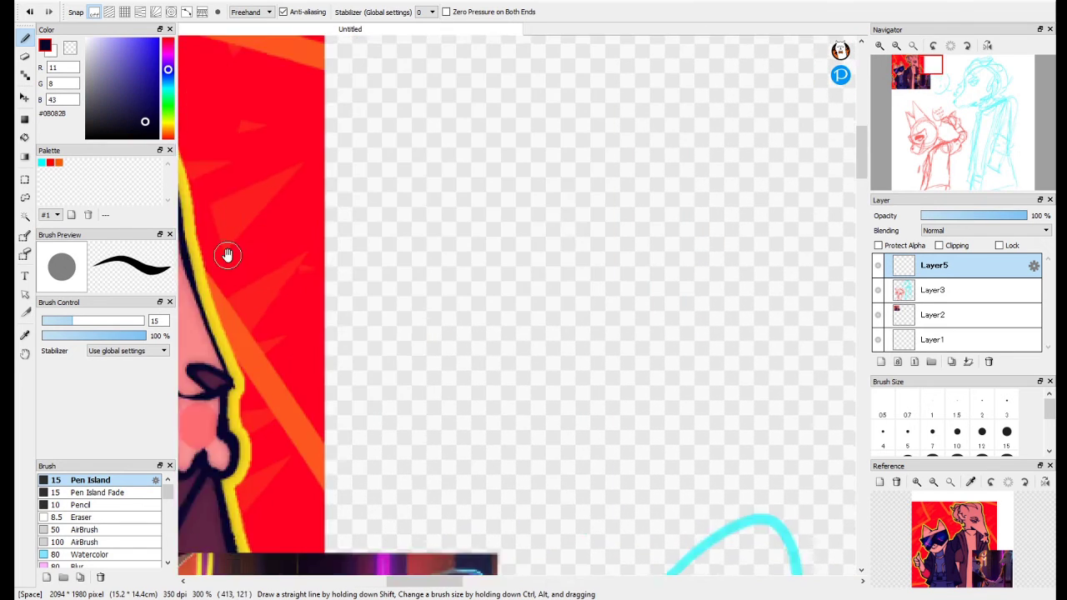
drag(800, 500, 279, 265)
mouse_move(260, 301)
mouse_down()
mouse_move(292, 335)
mouse_move(561, 276)
mouse_up()
key(ctrl+z)
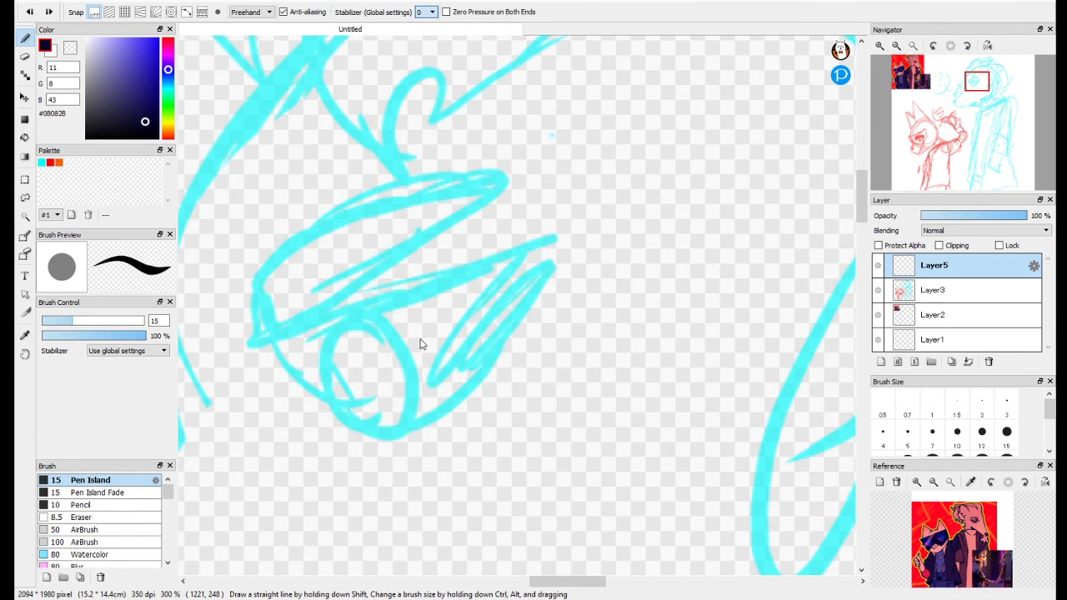
click(421, 340)
Ink the tall character's triangular eye outline with a round iris over the cyan sketch.
mouse_move(262, 337)
mouse_down()
mouse_move(546, 232)
mouse_move(438, 427)
mouse_move(270, 343)
mouse_move(454, 272)
mouse_move(305, 393)
mouse_up()
key(ctrl+z)
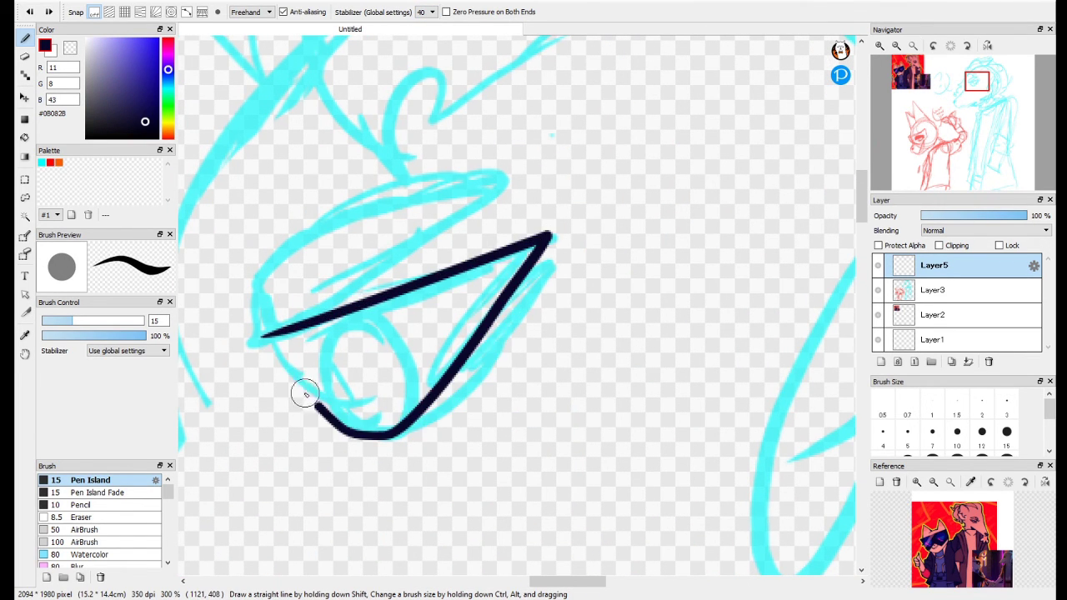
drag(302, 334, 406, 421)
key(ctrl+z)
drag(314, 398, 419, 403)
Ink the pointed, angular eyebrow above the tall character's eye without any slits across it.
mouse_move(227, 286)
mouse_down()
mouse_move(262, 285)
mouse_move(393, 214)
mouse_move(303, 309)
mouse_up()
drag(342, 237, 360, 300)
drag(371, 228, 384, 282)
drag(250, 275, 484, 369)
drag(250, 367, 514, 369)
drag(800, 334, 274, 300)
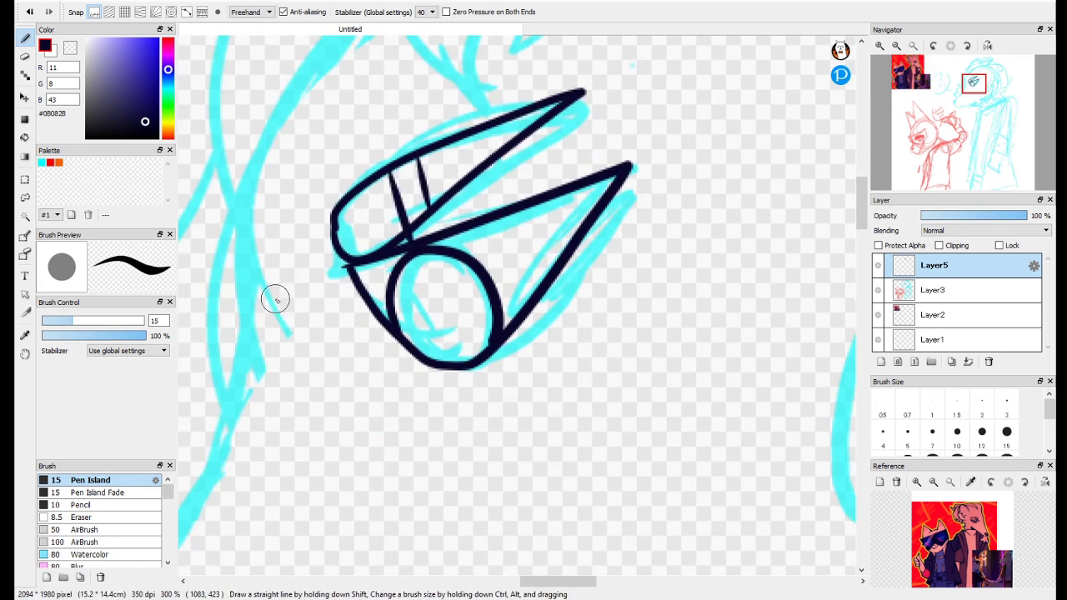
key(ctrl+z)
key(ctrl+z)
drag(336, 229, 356, 281)
Ink the tall character's spiky hair and long-snouted head outline, with slim nose and mouth shapes at the snout's tip.
drag(440, 330, 372, 254)
click(912, 46)
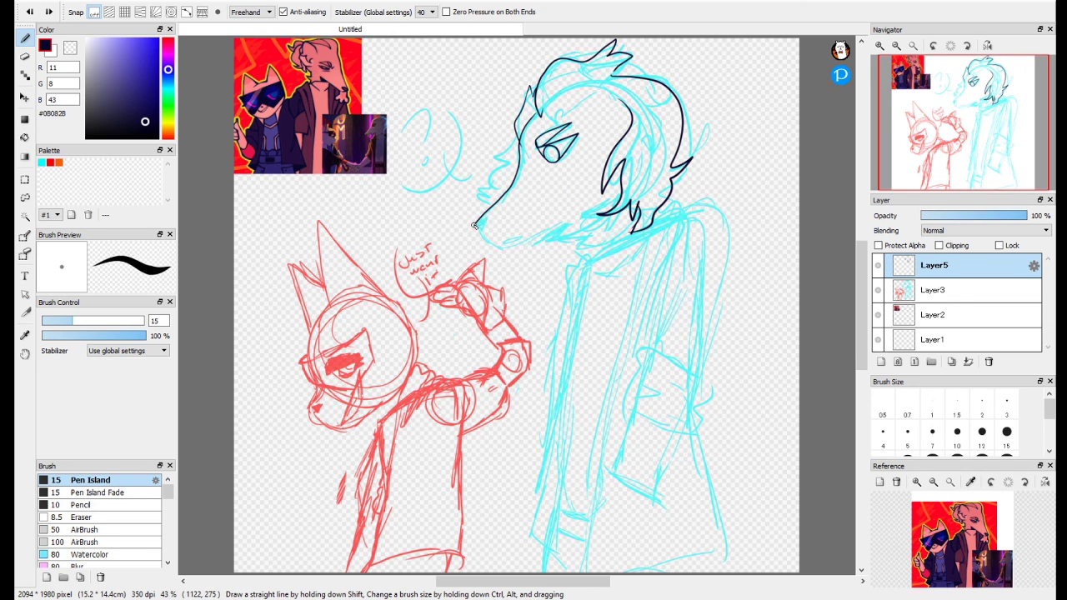
scroll(566, 249, up, 5)
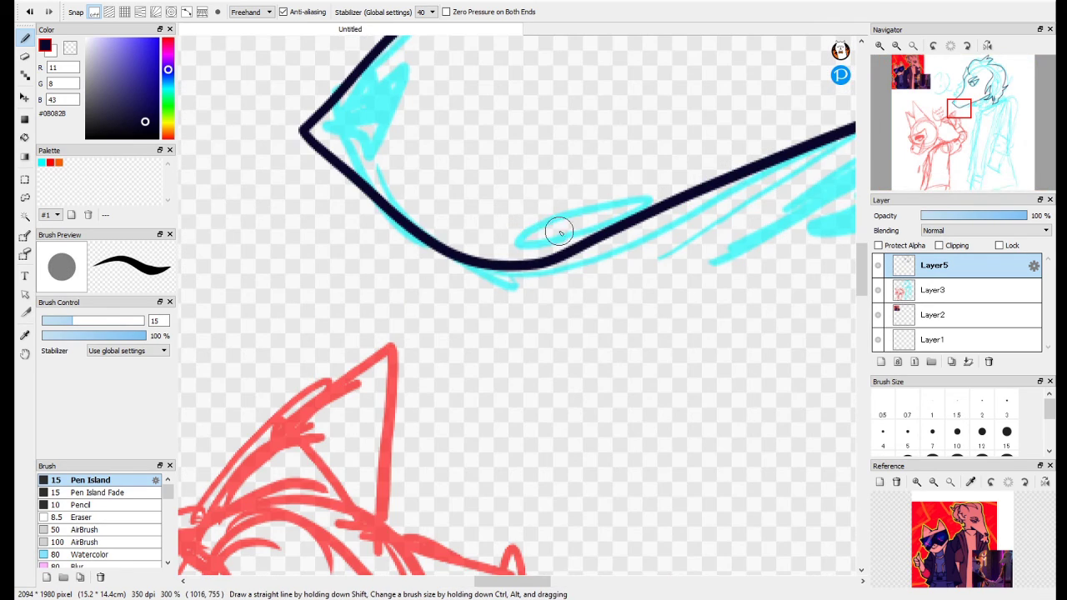
mouse_move(559, 231)
mouse_down()
mouse_move(633, 190)
mouse_move(562, 230)
mouse_up()
scroll(576, 191, up, 2)
mouse_move(370, 189)
mouse_down()
mouse_move(408, 218)
mouse_move(373, 192)
mouse_up()
drag(481, 50, 419, 222)
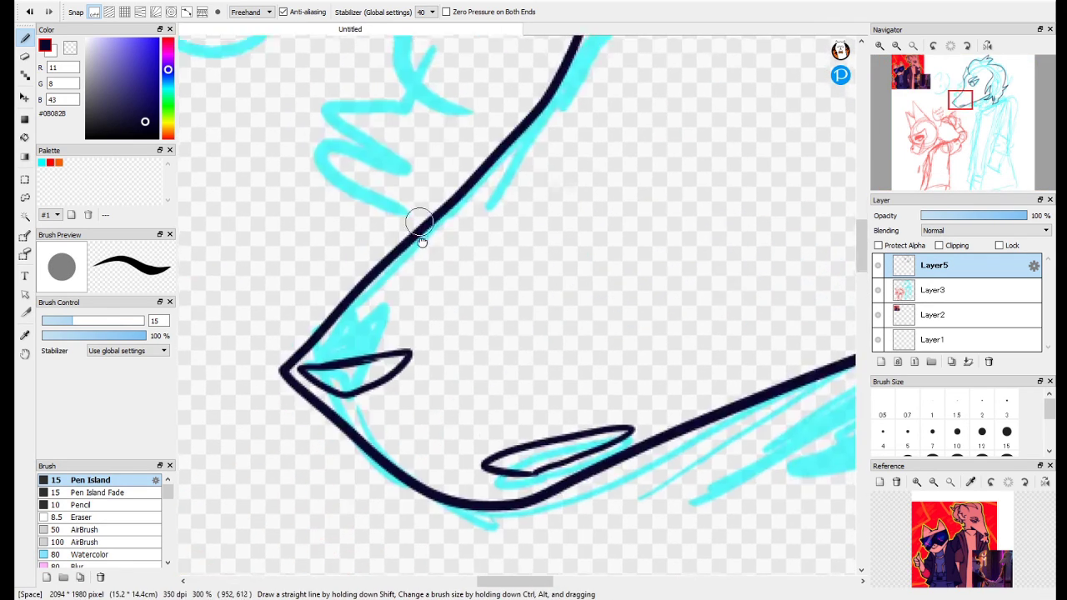
Ink the jagged fur tufts along the front of the tall character's face and the hair strands over the forehead.
drag(499, 91, 367, 479)
mouse_move(505, 155)
mouse_down()
mouse_move(317, 295)
mouse_move(432, 325)
mouse_up()
drag(431, 324, 424, 162)
mouse_move(424, 163)
mouse_down()
mouse_move(339, 308)
mouse_move(359, 407)
mouse_up()
drag(704, 136, 336, 436)
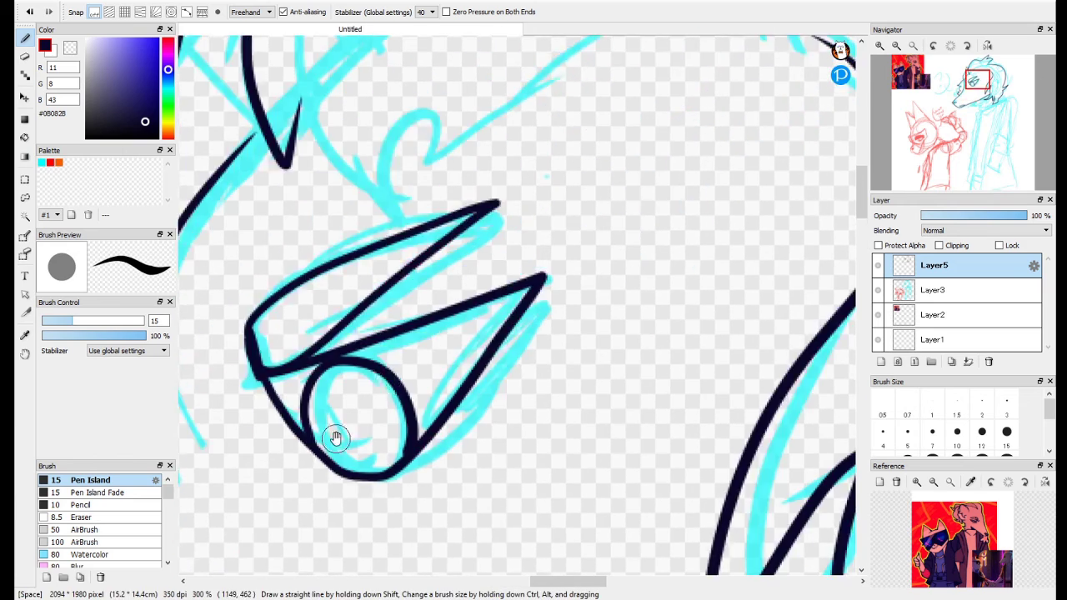
drag(342, 259, 359, 422)
mouse_move(323, 285)
mouse_down()
mouse_move(374, 347)
mouse_move(454, 260)
mouse_up()
drag(509, 254, 698, 133)
scroll(698, 142, down, 6)
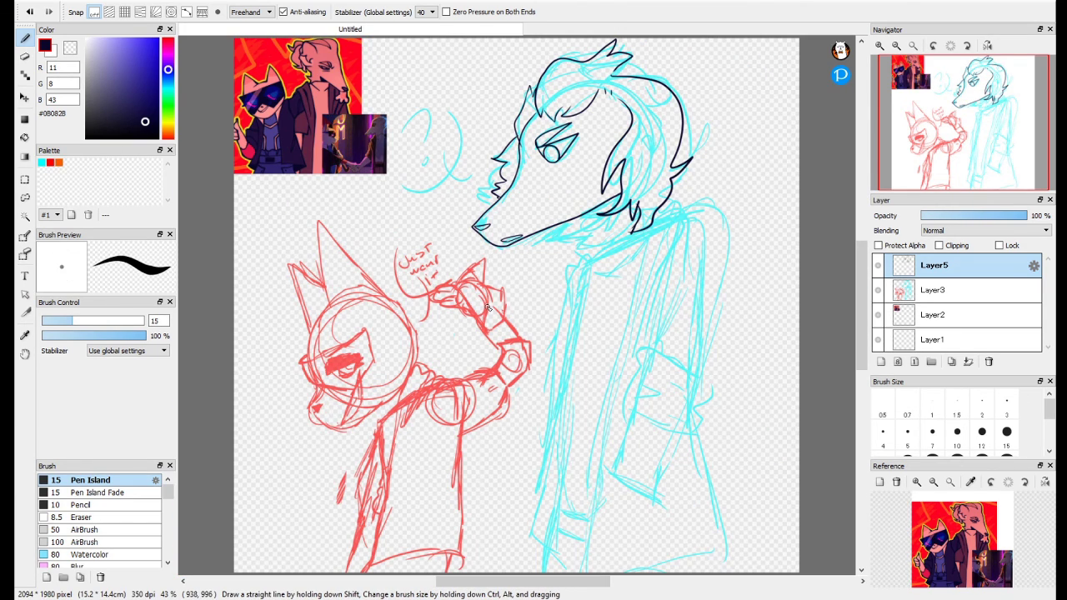
Hide the head line art and ink the tall character's folded collar beneath the chin on a new layer.
scroll(613, 239, up, 4)
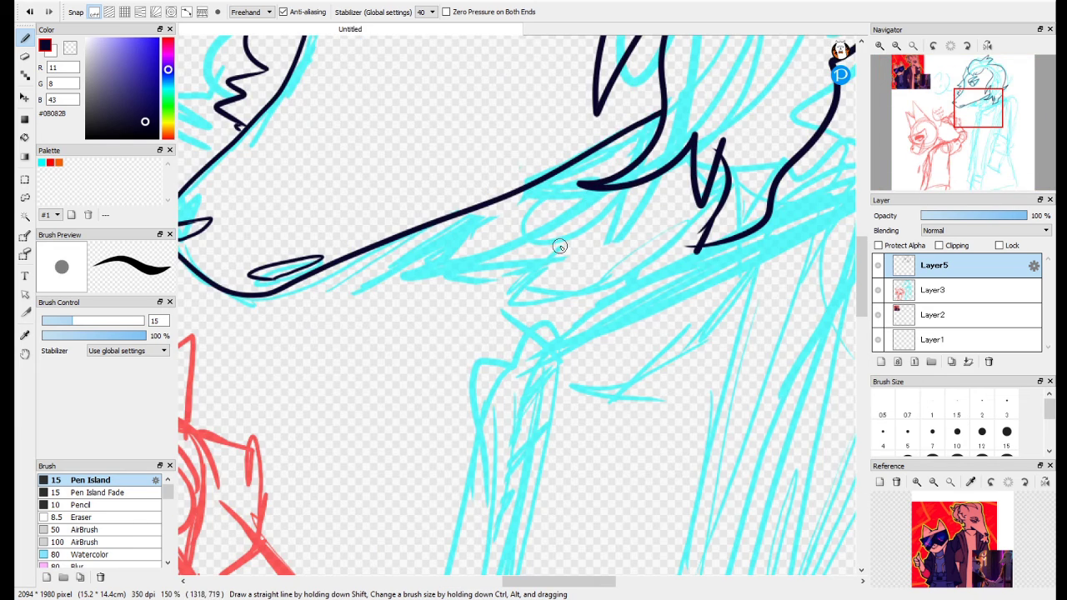
click(878, 264)
click(880, 361)
mouse_move(731, 173)
mouse_down()
mouse_move(655, 240)
mouse_move(548, 223)
mouse_up()
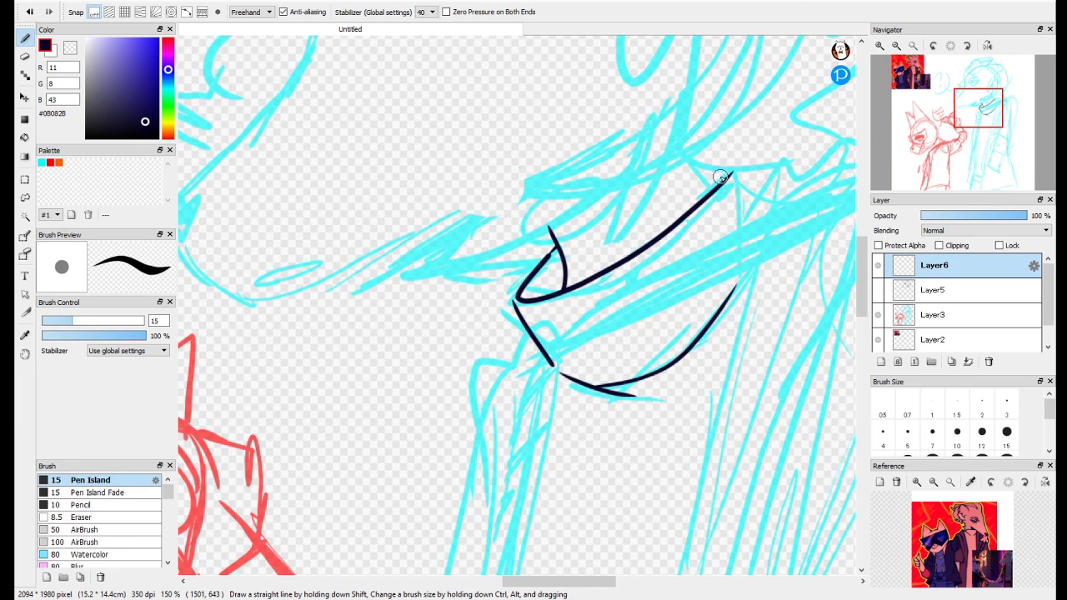
drag(552, 191, 630, 265)
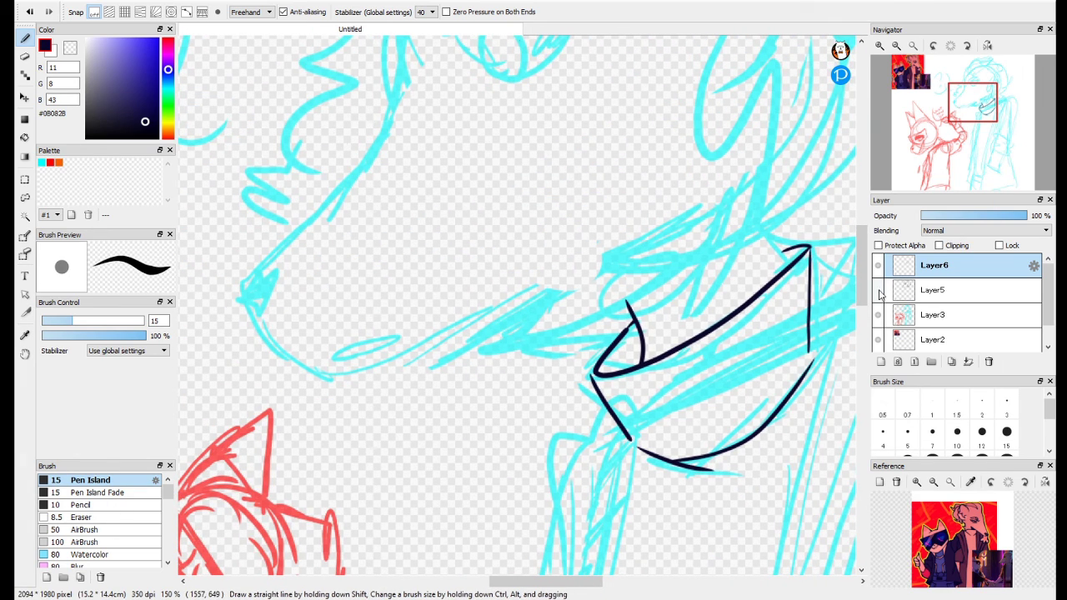
Extend the collar's front edge up to the jaw line, using the head line art as a guide.
click(877, 290)
drag(587, 253, 421, 359)
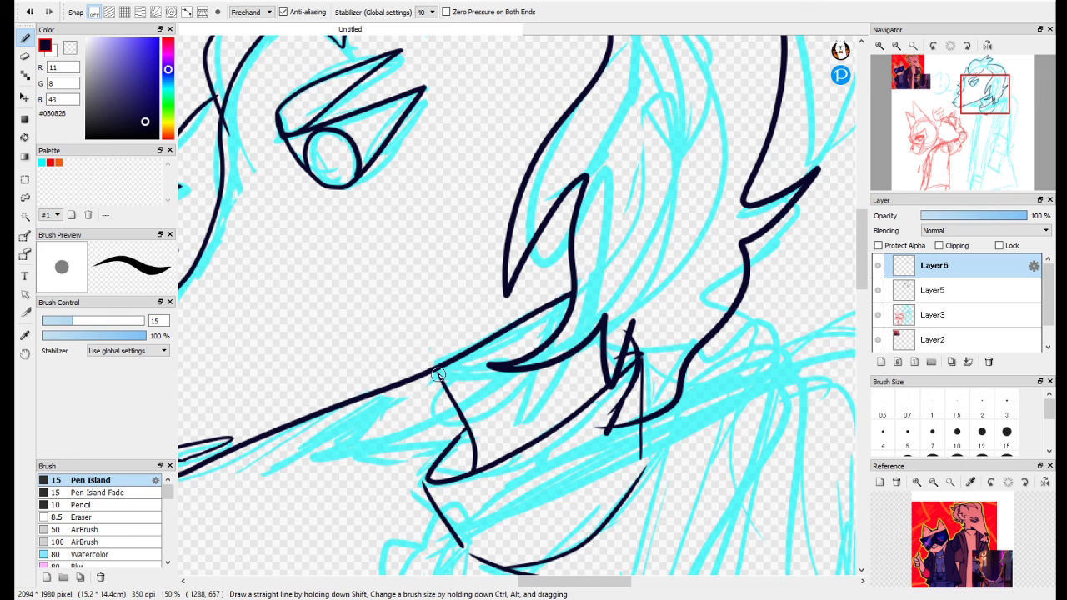
drag(523, 499, 458, 391)
click(877, 290)
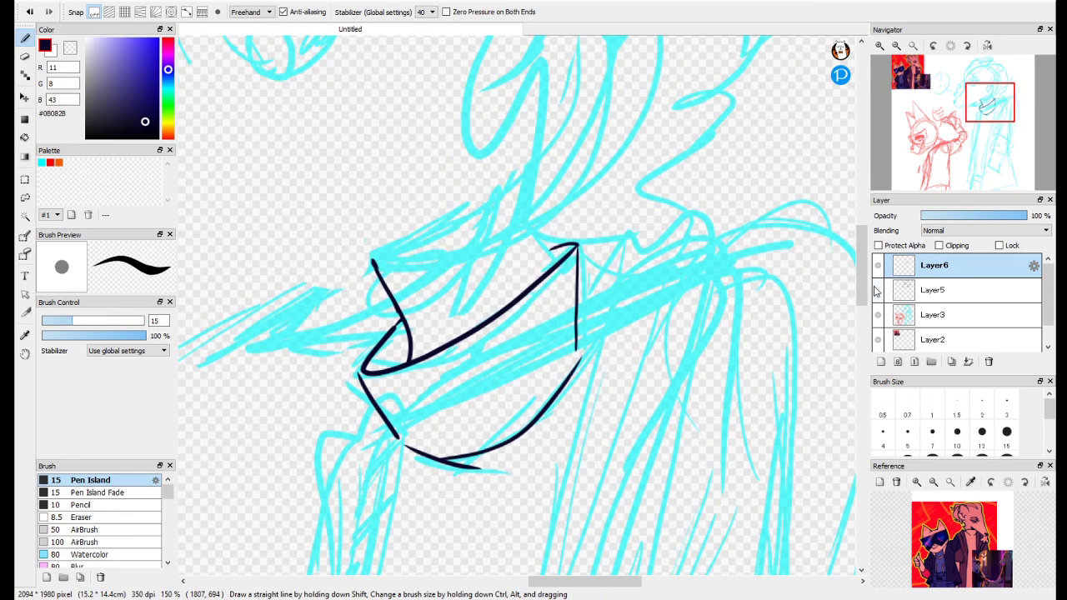
Hide the collar layer, erase the overshooting hair tip on the head line art, and join the front fur to the face outline.
click(878, 289)
click(933, 289)
key(e)
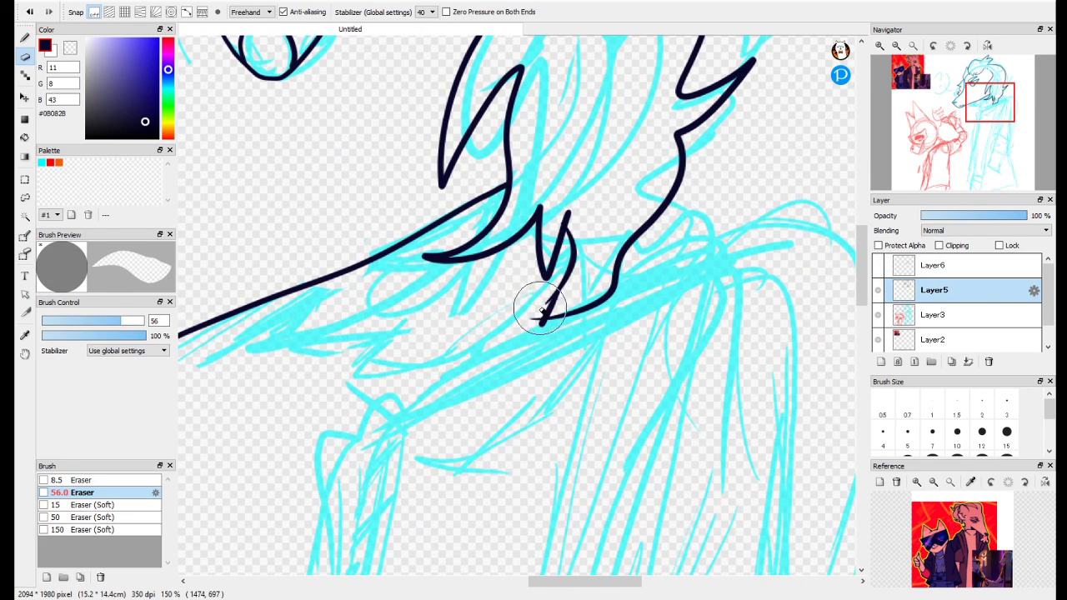
drag(490, 153, 486, 516)
drag(316, 346, 583, 250)
key(b)
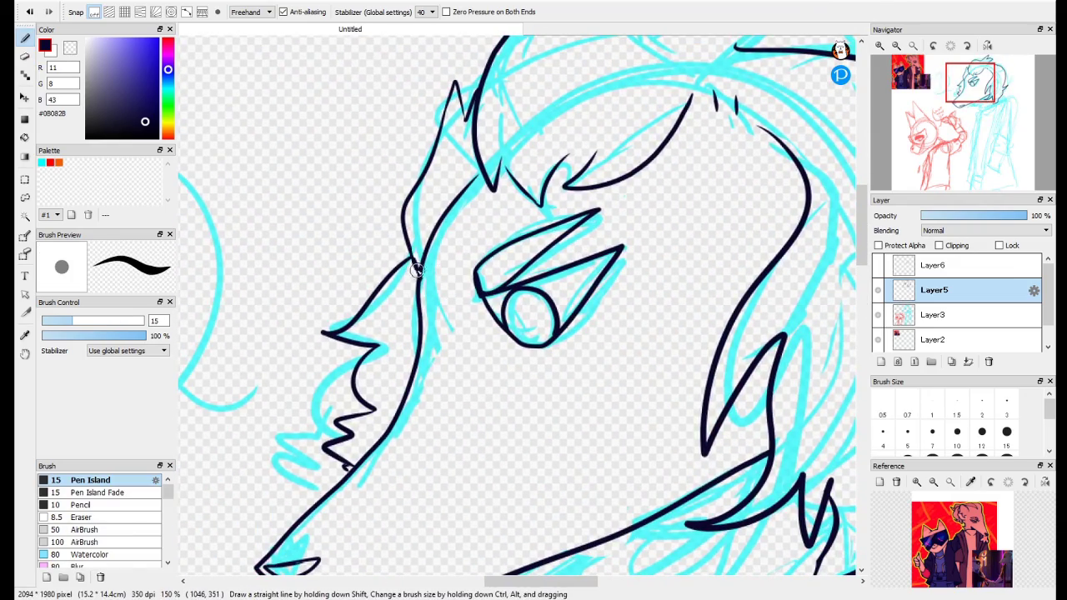
drag(439, 482, 431, 222)
mouse_move(618, 361)
mouse_down()
mouse_move(546, 321)
mouse_move(466, 325)
mouse_up()
Show the collar layer, erase its line crossing the hair, and merge it into the head line art.
click(878, 265)
mouse_move(833, 282)
mouse_down()
mouse_move(623, 298)
mouse_move(573, 331)
mouse_up()
click(25, 57)
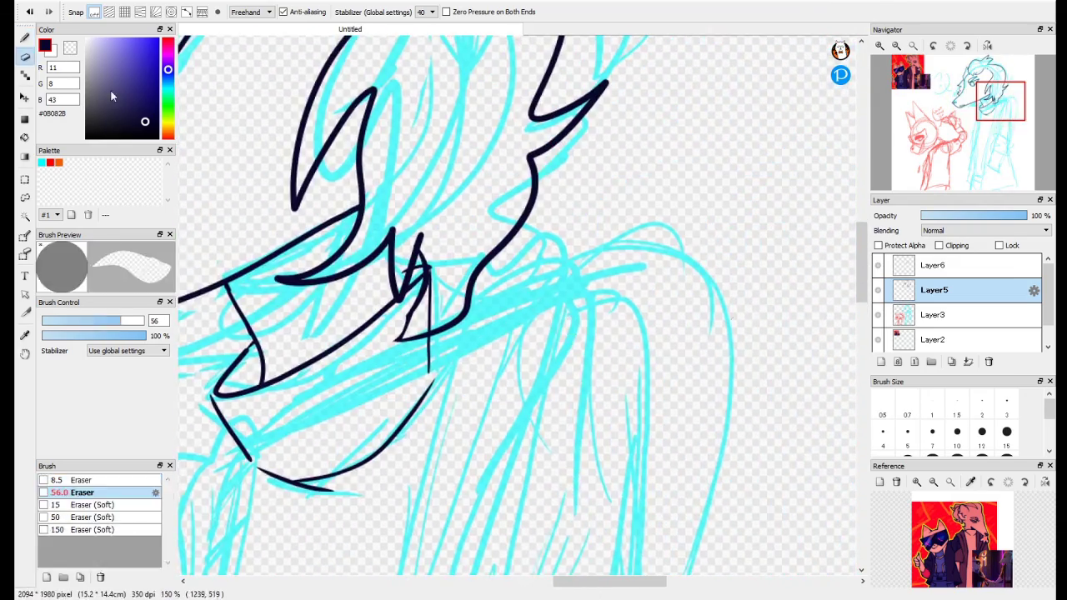
click(933, 265)
key(b)
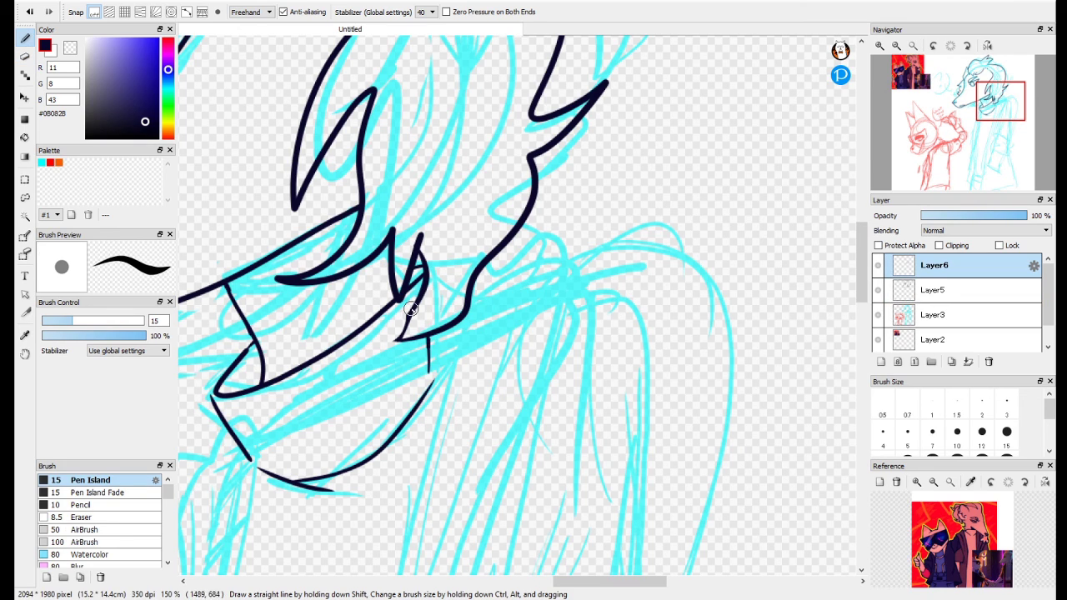
click(967, 362)
Ink the tall character's pointed coat lapel hanging below the front of the collar.
drag(419, 312, 580, 125)
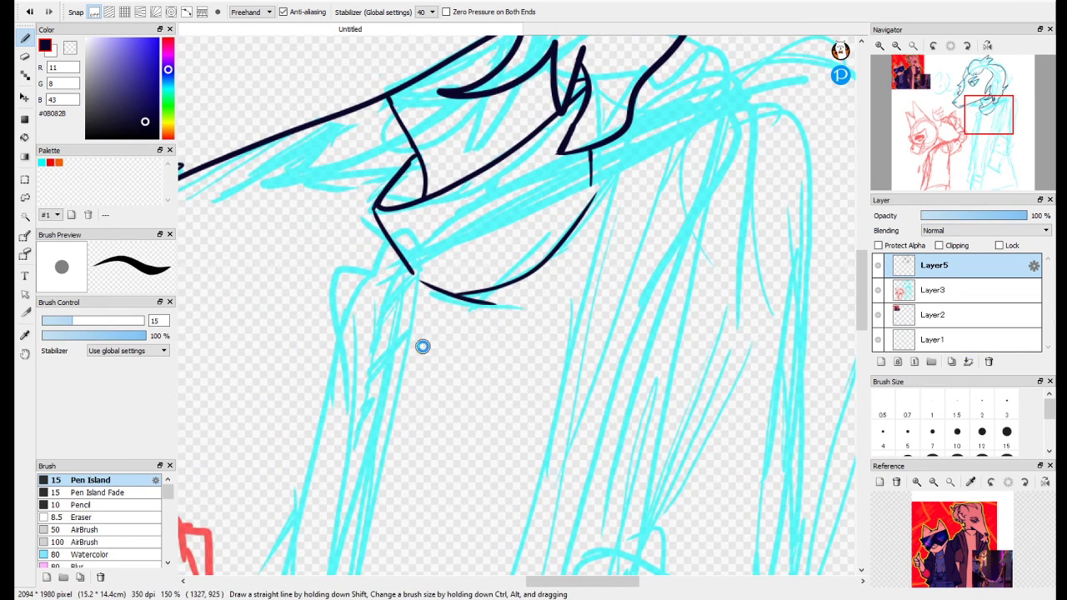
drag(423, 345, 436, 161)
drag(380, 306, 387, 355)
drag(375, 356, 386, 125)
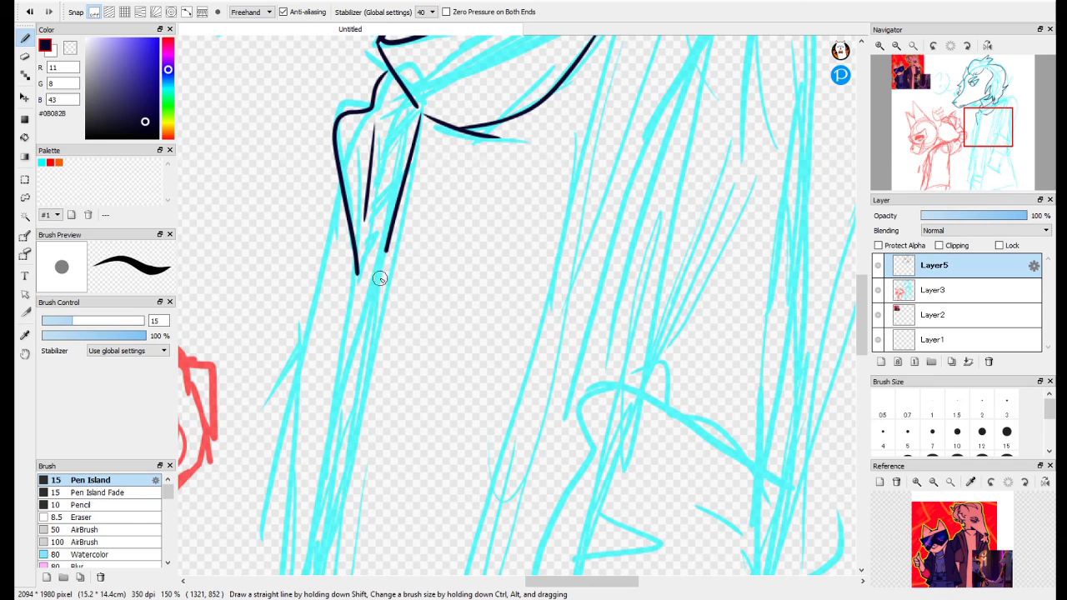
drag(380, 278, 360, 371)
drag(356, 269, 359, 374)
Ink the coat's long front edge down to the bottom of the canvas.
drag(566, 158, 320, 414)
drag(474, 205, 388, 215)
mouse_move(400, 300)
mouse_down()
mouse_move(423, 238)
mouse_move(386, 178)
mouse_move(298, 488)
mouse_move(371, 79)
mouse_move(338, 181)
mouse_move(299, 597)
mouse_up()
key(ctrl+z)
mouse_move(333, 487)
mouse_down()
mouse_move(236, 291)
mouse_move(216, 429)
mouse_up()
Ink the slanted cuff edge of the tall character's coat sleeve along the sketched guide.
drag(241, 175, 465, 353)
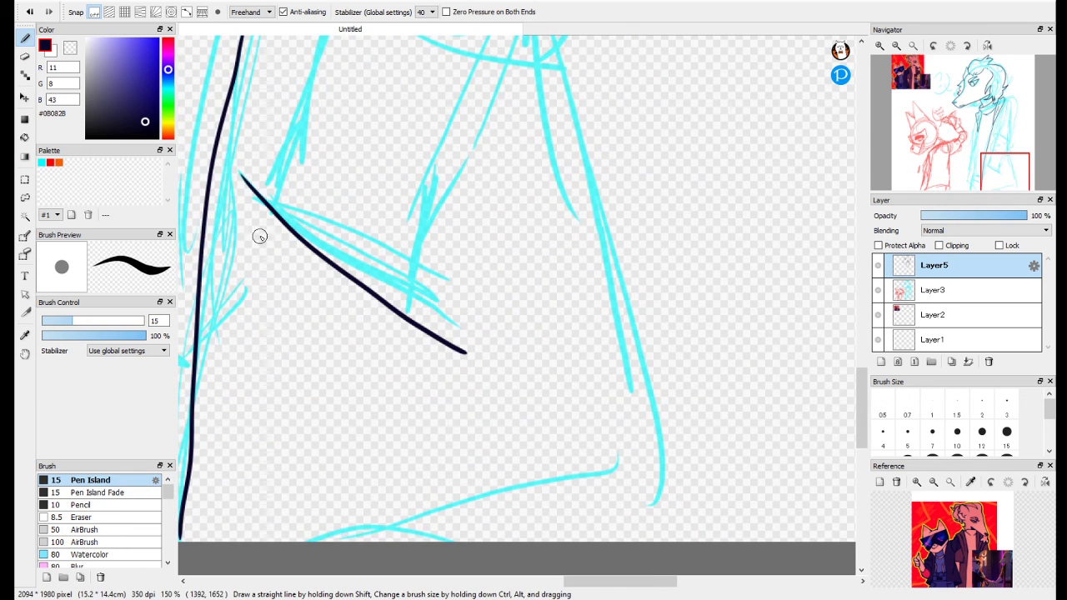
key(ctrl+z)
key(ctrl+z)
key(ctrl+z)
drag(243, 175, 464, 318)
mouse_move(360, 64)
mouse_down()
mouse_move(283, 305)
mouse_move(305, 492)
mouse_up()
Ink the bulging elbow section of the sleeve with crease marks, and the upper sleeve lines above it.
mouse_move(371, 212)
mouse_down()
mouse_move(293, 244)
mouse_move(425, 490)
mouse_move(548, 333)
mouse_move(427, 491)
mouse_up()
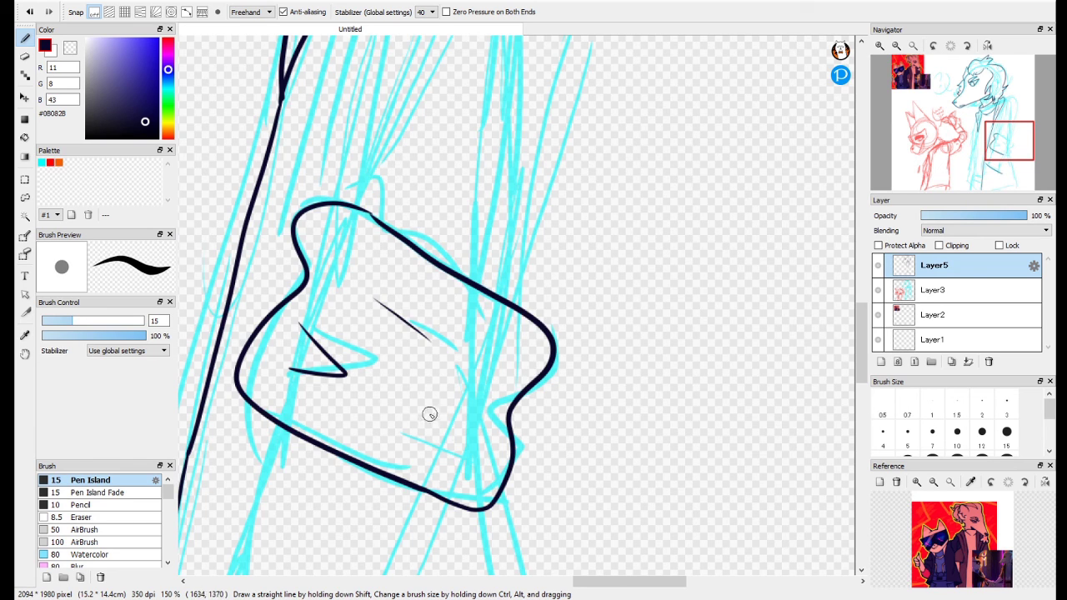
drag(413, 164, 322, 575)
mouse_move(347, 147)
mouse_down()
mouse_move(488, 295)
mouse_move(391, 90)
mouse_up()
mouse_move(391, 77)
mouse_down()
mouse_move(370, 492)
mouse_move(349, 497)
mouse_move(349, 518)
mouse_up()
key(ctrl+z)
drag(298, 402, 456, 478)
drag(369, 200, 330, 498)
mouse_move(242, 566)
mouse_down()
mouse_move(388, 198)
mouse_move(352, 202)
mouse_up()
drag(381, 200, 346, 328)
drag(547, 275, 460, 499)
key(ctrl+z)
key(ctrl+z)
key(ctrl+z)
drag(382, 198, 325, 399)
mouse_move(546, 272)
mouse_down()
mouse_move(460, 428)
mouse_move(449, 500)
mouse_up()
key(ctrl+z)
key(ctrl+z)
key(ctrl+z)
Ink both sides of the lower sleeve down to the cuff, and the coat's long back edge.
drag(383, 205, 320, 412)
mouse_move(545, 280)
mouse_down()
mouse_move(474, 502)
mouse_move(548, 274)
mouse_up()
mouse_move(429, 538)
mouse_down()
mouse_move(361, 327)
mouse_move(318, 405)
mouse_up()
drag(497, 133, 604, 540)
drag(313, 527, 476, 248)
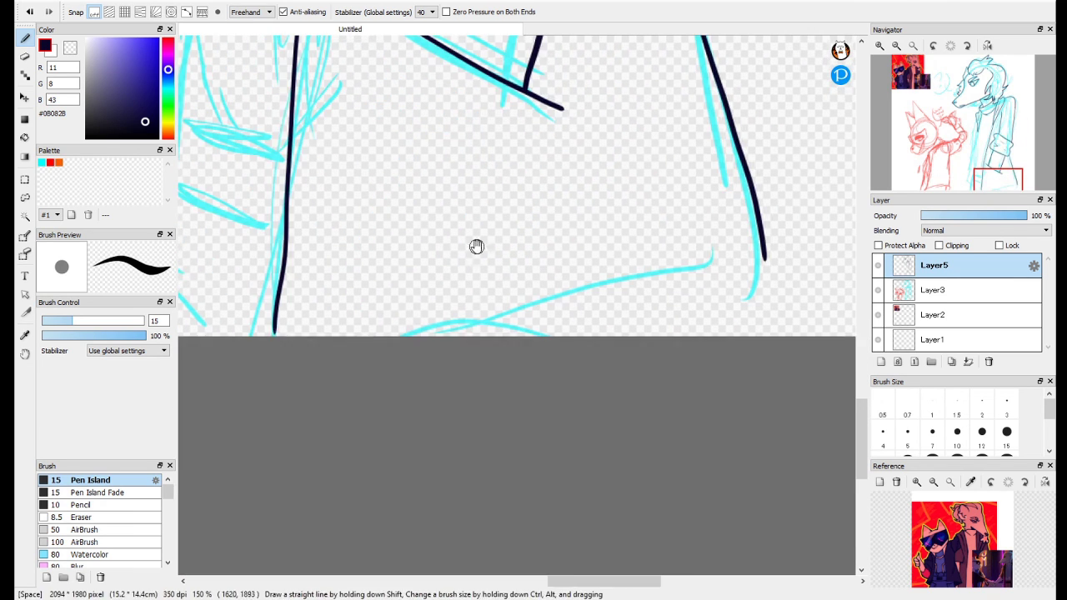
Ink the coat's pointed back hem corner down to the canvas edge and erase the line overshoots around the sleeve's elbow.
drag(766, 263, 604, 337)
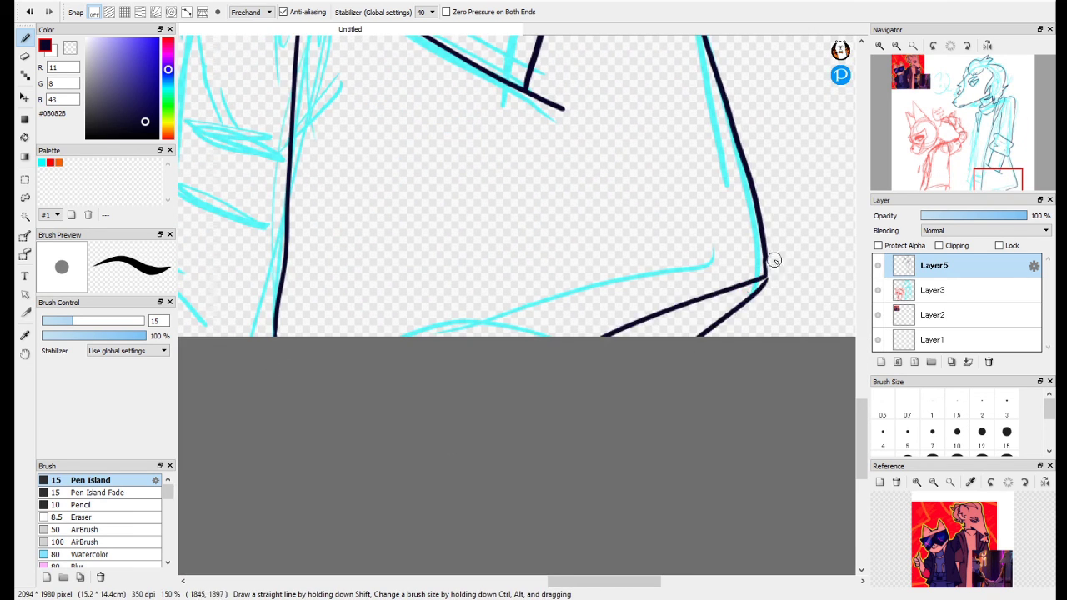
mouse_move(773, 260)
mouse_down()
mouse_move(539, 286)
mouse_move(309, 424)
mouse_up()
key(e)
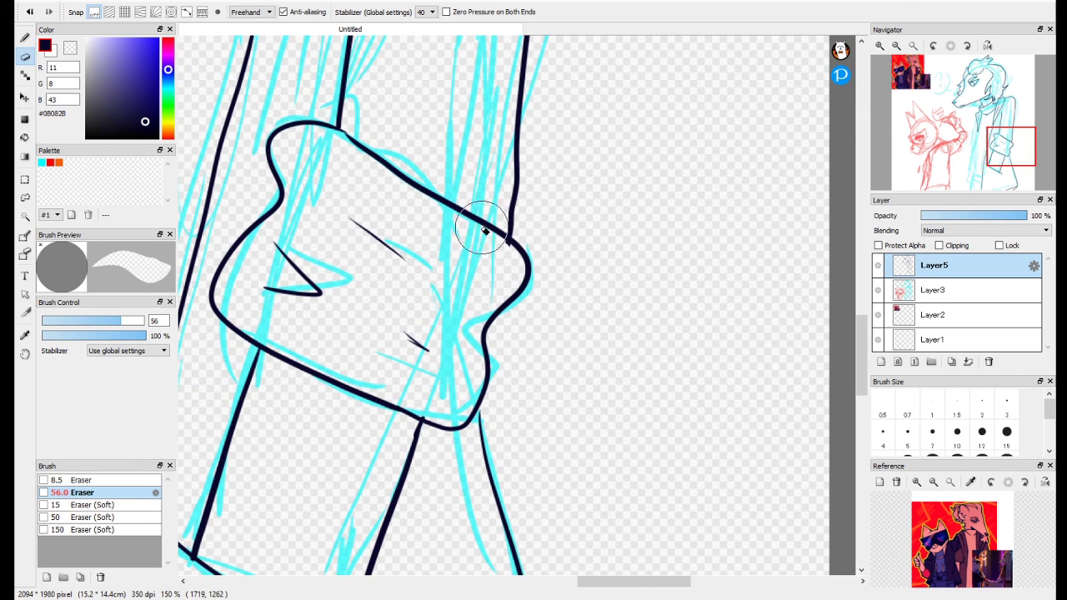
click(25, 38)
mouse_move(381, 163)
mouse_down()
mouse_move(387, 361)
mouse_move(429, 508)
mouse_up()
mouse_move(408, 200)
mouse_down()
mouse_move(595, 324)
mouse_move(612, 455)
mouse_up()
drag(446, 489, 612, 109)
drag(500, 554, 464, 238)
drag(846, 205, 806, 358)
scroll(642, 205, down, 4)
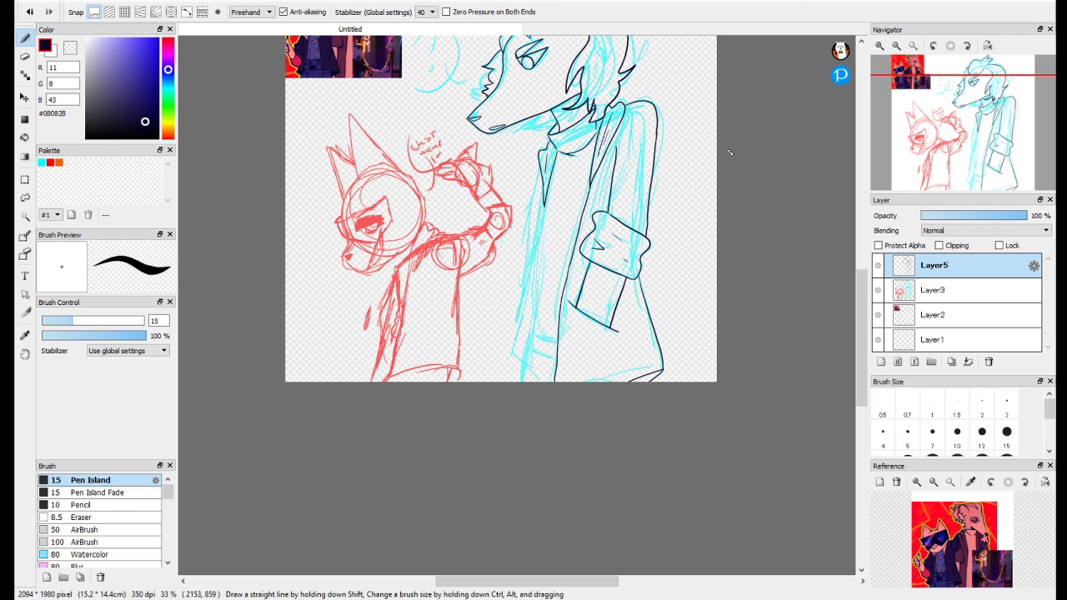
Ink the torso's front edge from the lapel to the waist, the inner curved fold, and the waistband's upper edge.
scroll(539, 257, up, 3)
drag(564, 101, 403, 108)
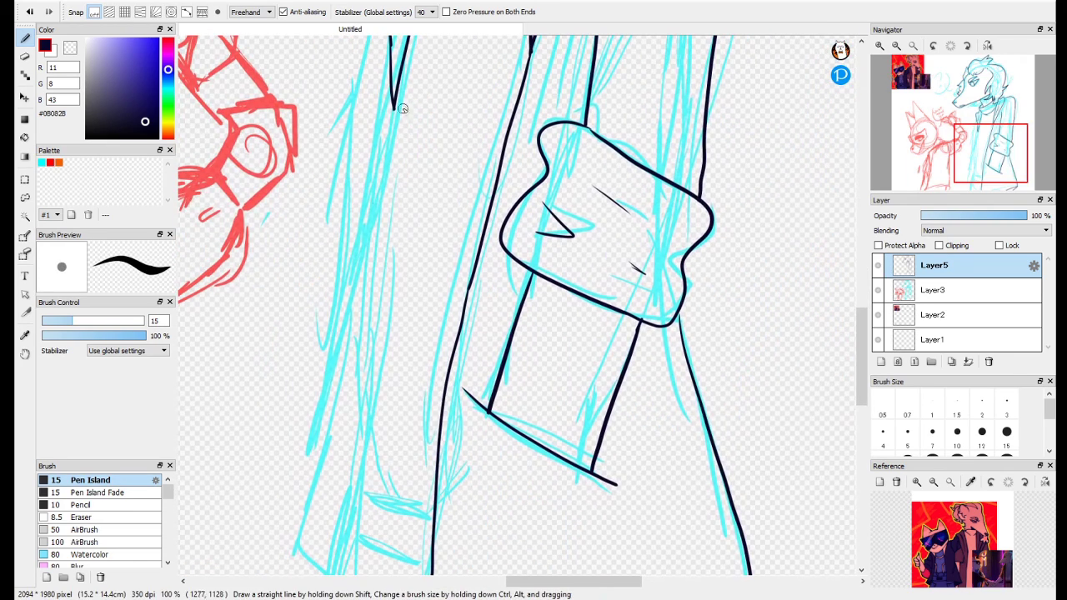
drag(348, 465, 365, 496)
mouse_move(371, 432)
mouse_down()
mouse_move(410, 504)
mouse_move(346, 290)
mouse_move(513, 387)
mouse_up()
scroll(337, 288, up, 3)
drag(242, 300, 350, 332)
drag(333, 322, 505, 383)
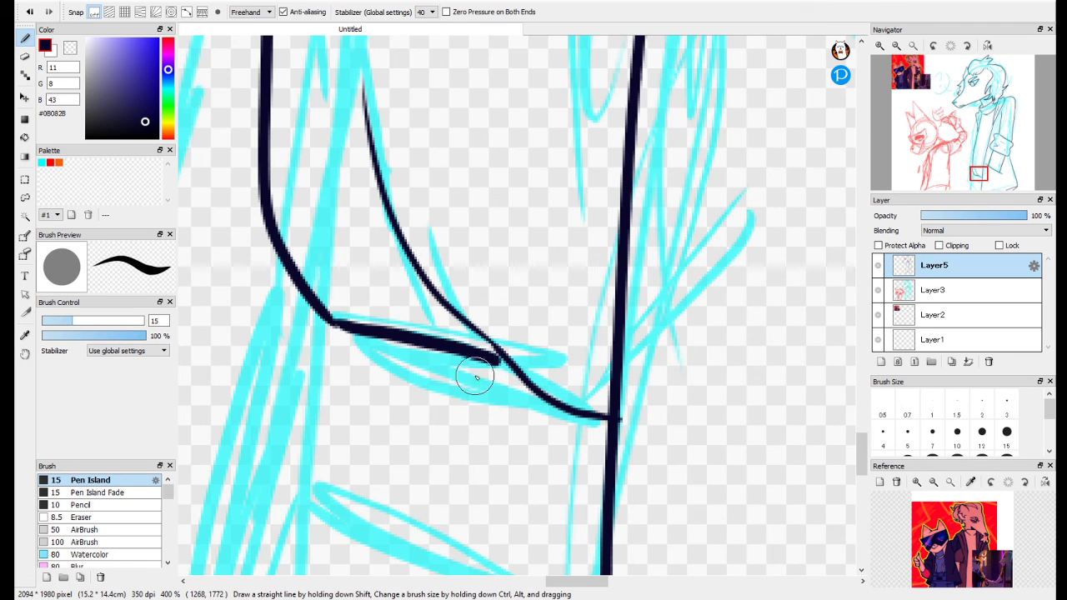
Ink the side and lower edge of the waistband, and the leg line from it to the bottom of the canvas.
scroll(475, 377, down, 2)
drag(347, 221, 317, 413)
drag(516, 267, 437, 250)
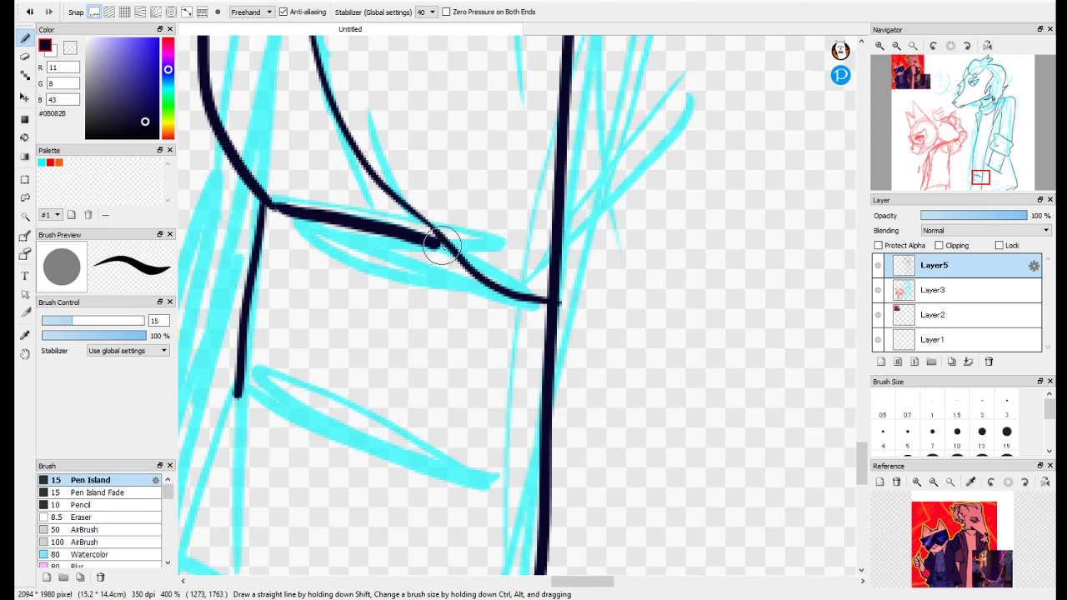
mouse_move(240, 394)
mouse_down()
mouse_move(419, 475)
mouse_move(541, 508)
mouse_up()
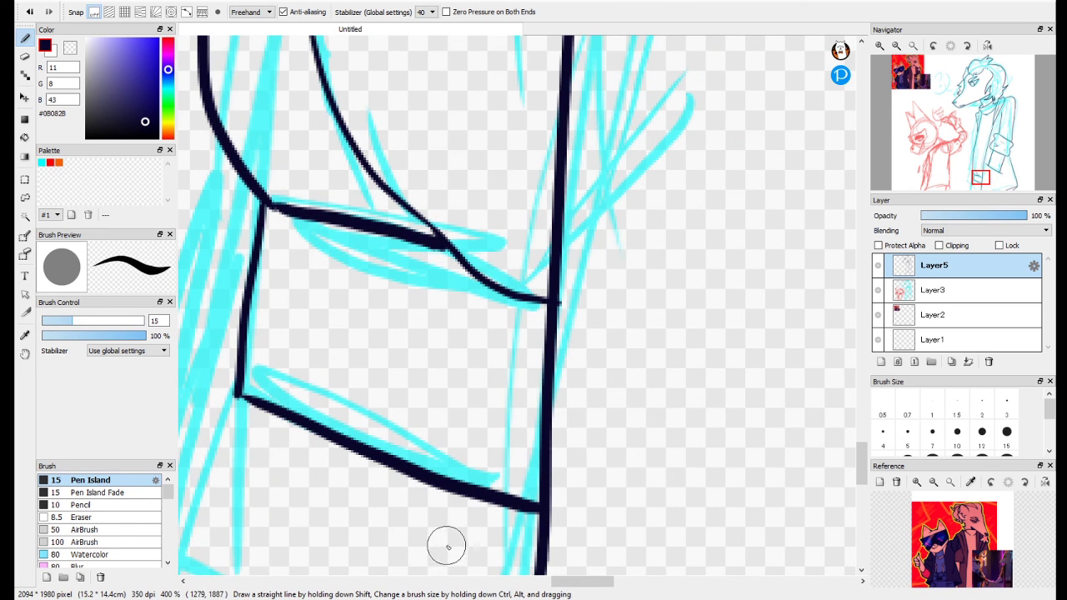
scroll(291, 322, down, 6)
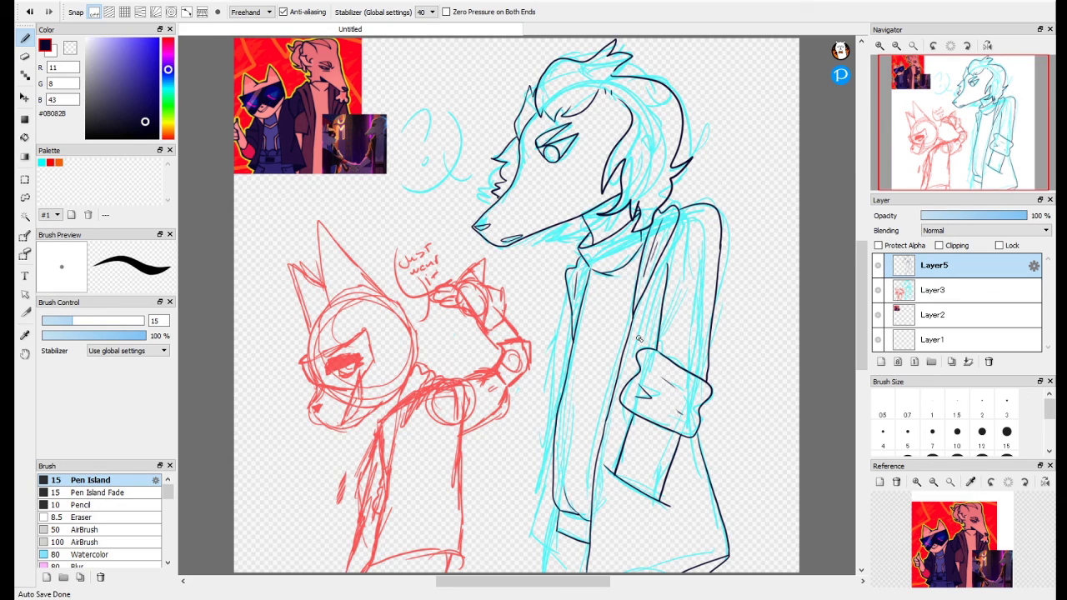
scroll(639, 338, up, 5)
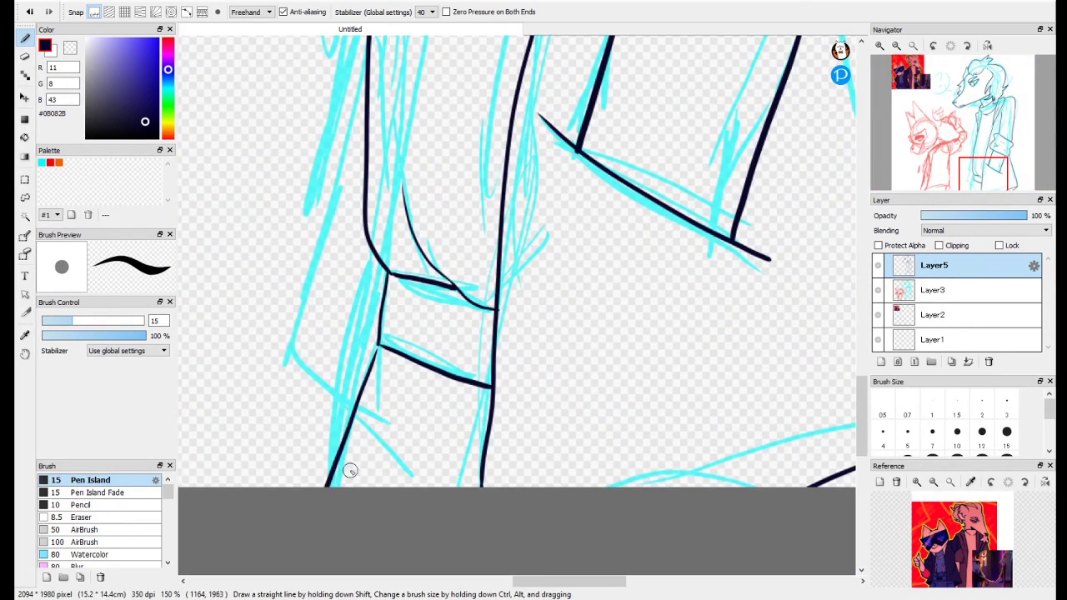
scroll(339, 506, up, 8)
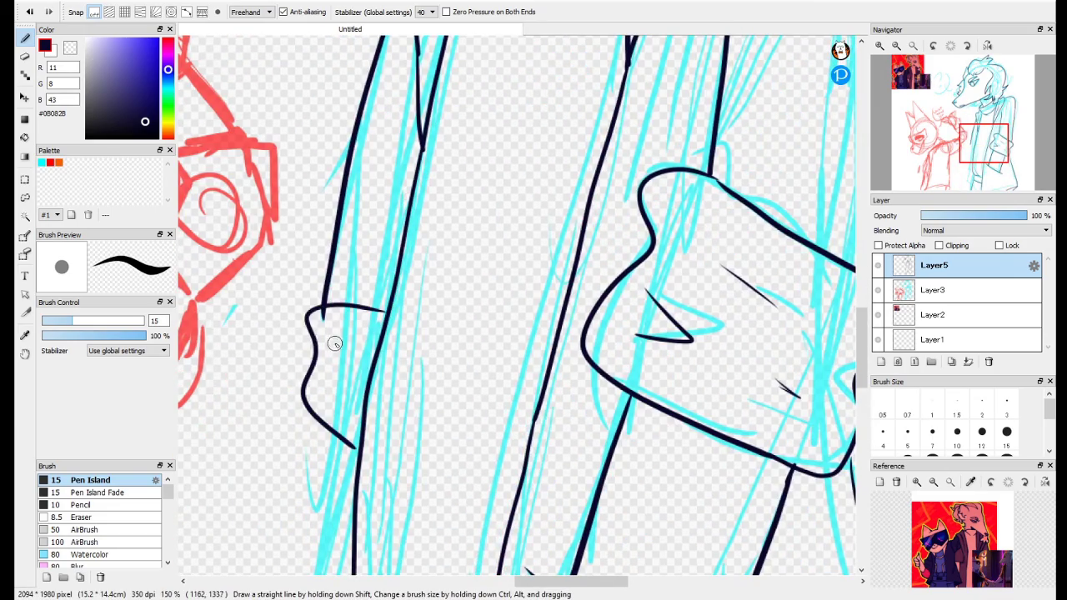
drag(335, 344, 358, 348)
key(ctrl+z)
key(ctrl+z)
key(ctrl+z)
drag(366, 210, 376, 409)
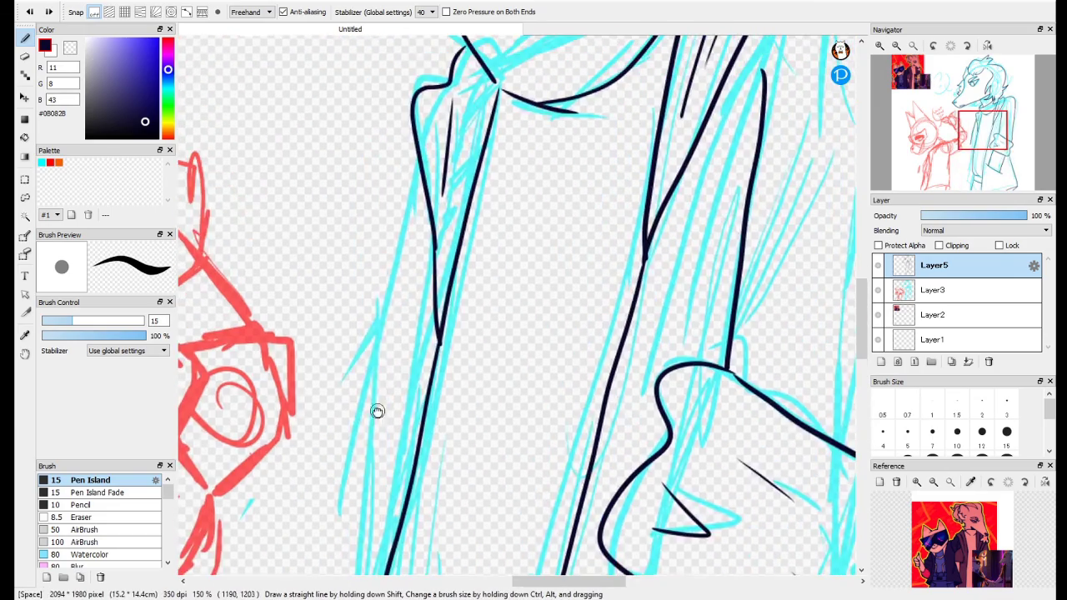
mouse_move(411, 144)
mouse_down()
mouse_move(375, 535)
mouse_move(382, 478)
mouse_up()
key(ctrl+z)
Ink the far side of the tall character's coat as one long curve from the shoulder towards the waist.
drag(414, 86, 382, 564)
mouse_move(250, 367)
mouse_down()
mouse_move(534, 239)
mouse_move(626, 231)
mouse_up()
drag(791, 441, 225, 183)
drag(342, 357, 326, 425)
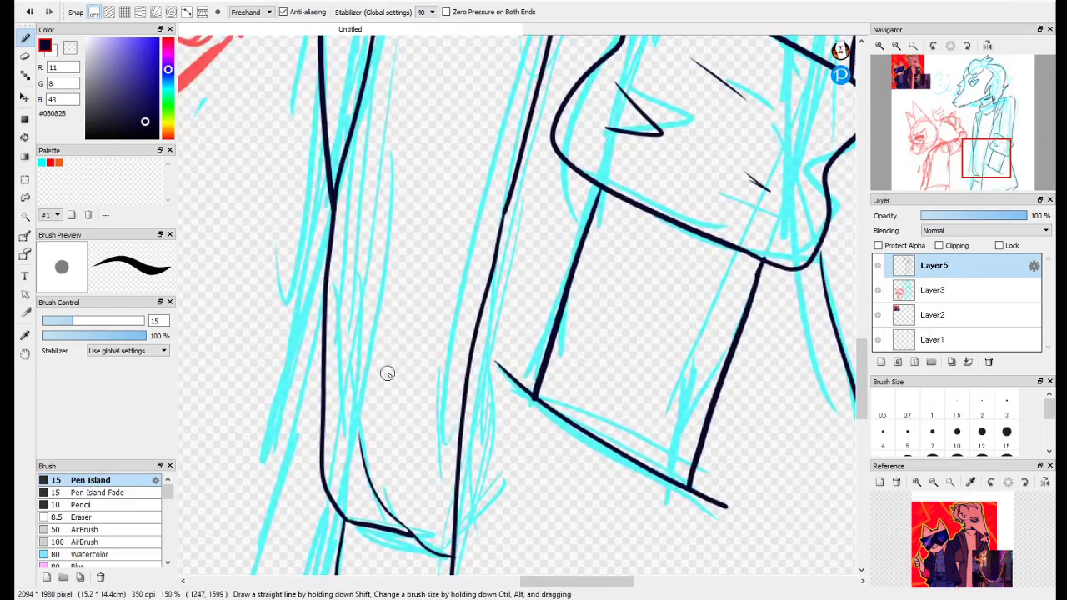
Check the line art with the sketch layer hidden, restore the sketch, and add a new layer with the finished inks hidden.
click(913, 45)
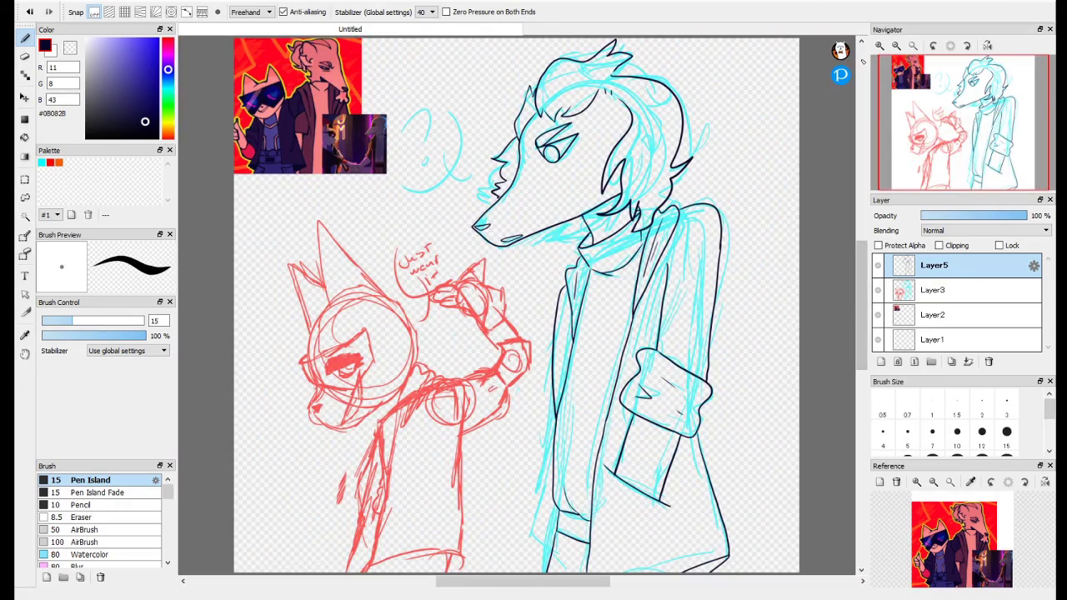
click(877, 290)
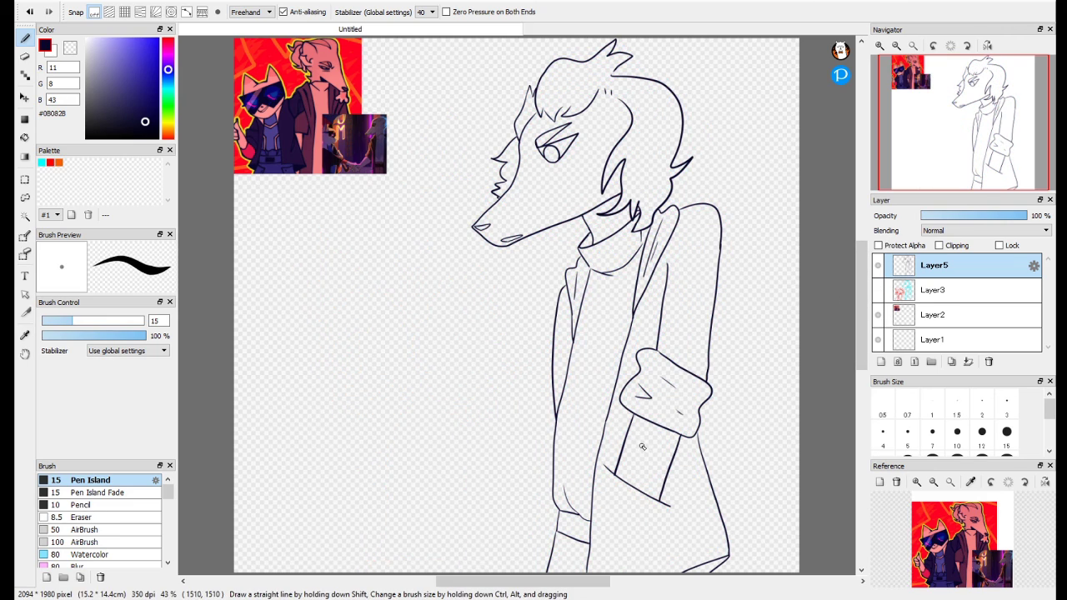
click(877, 290)
click(881, 361)
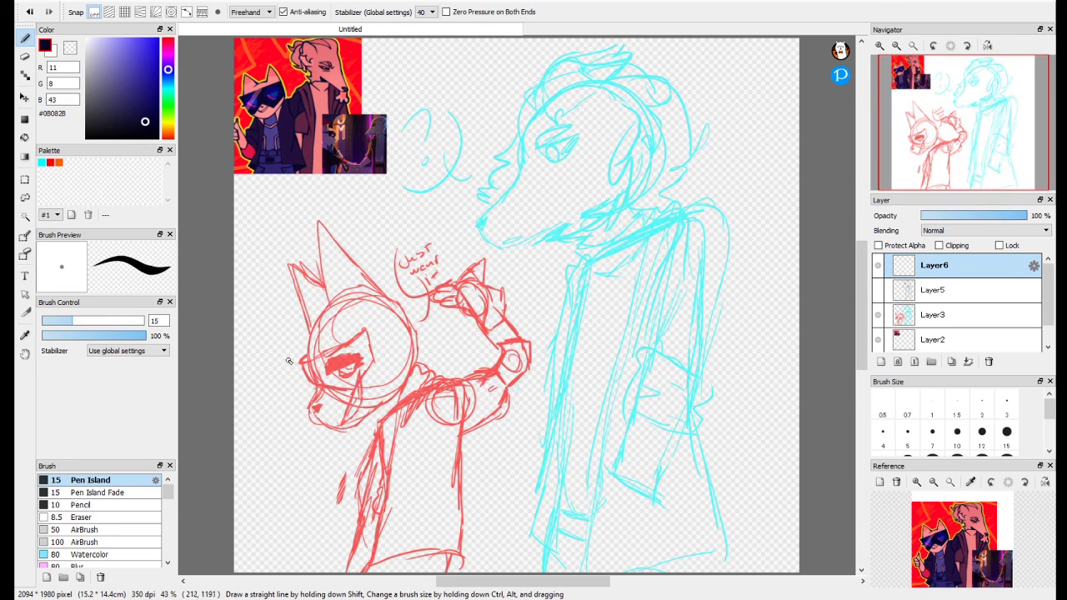
scroll(262, 235, up, 3)
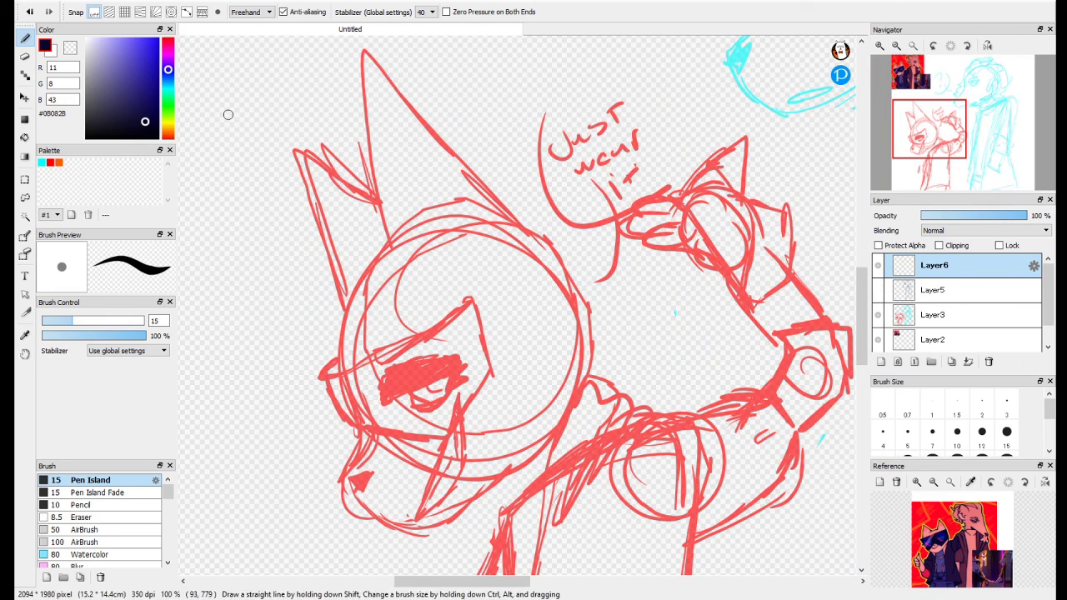
scroll(364, 119, up, 1)
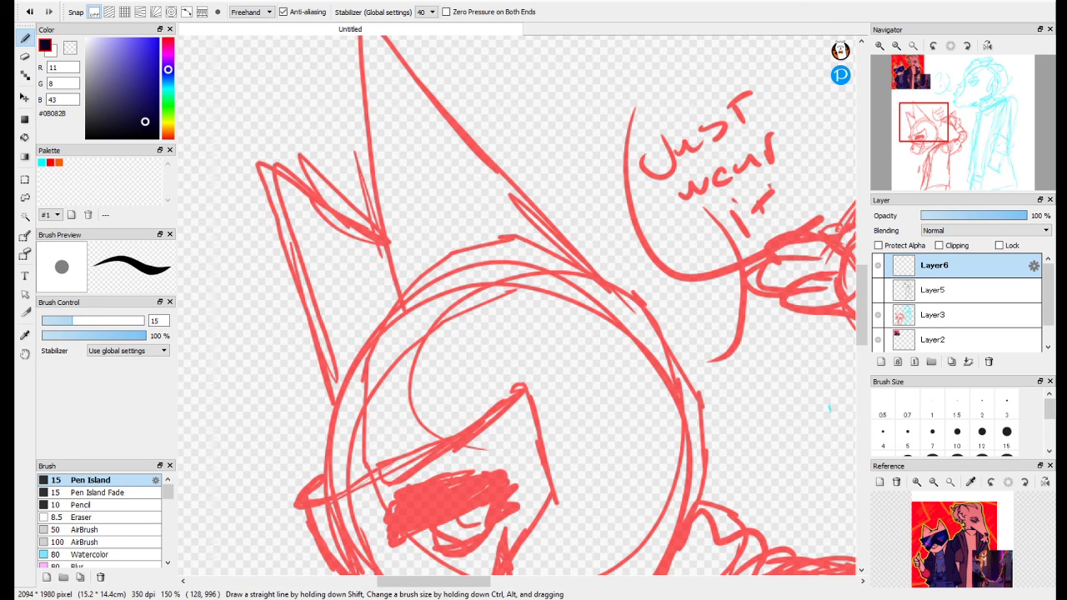
scroll(381, 316, up, 3)
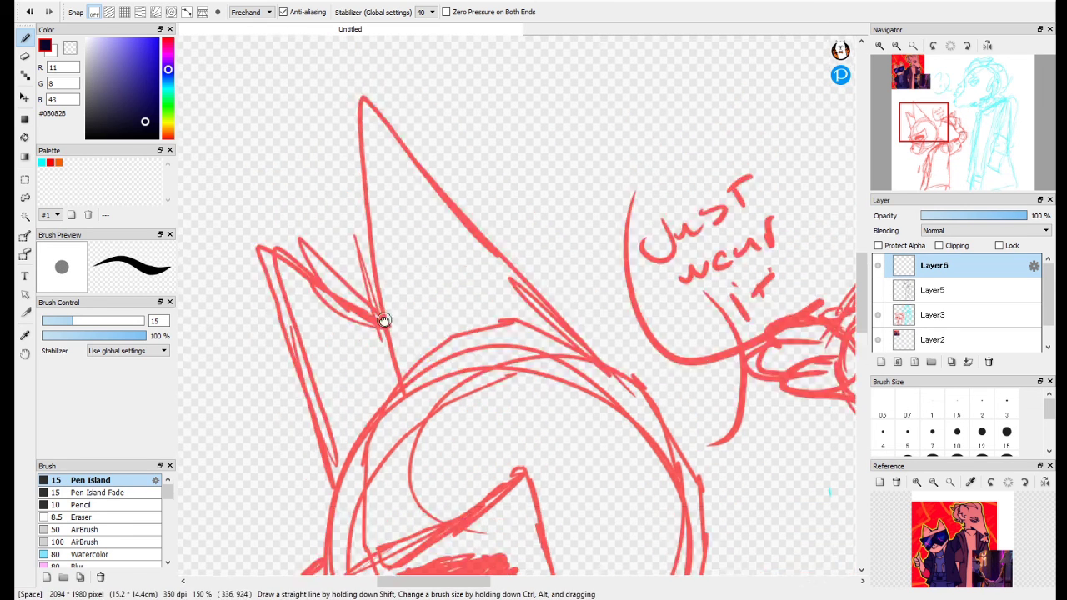
drag(338, 168, 575, 416)
key(ctrl+z)
key(ctrl+z)
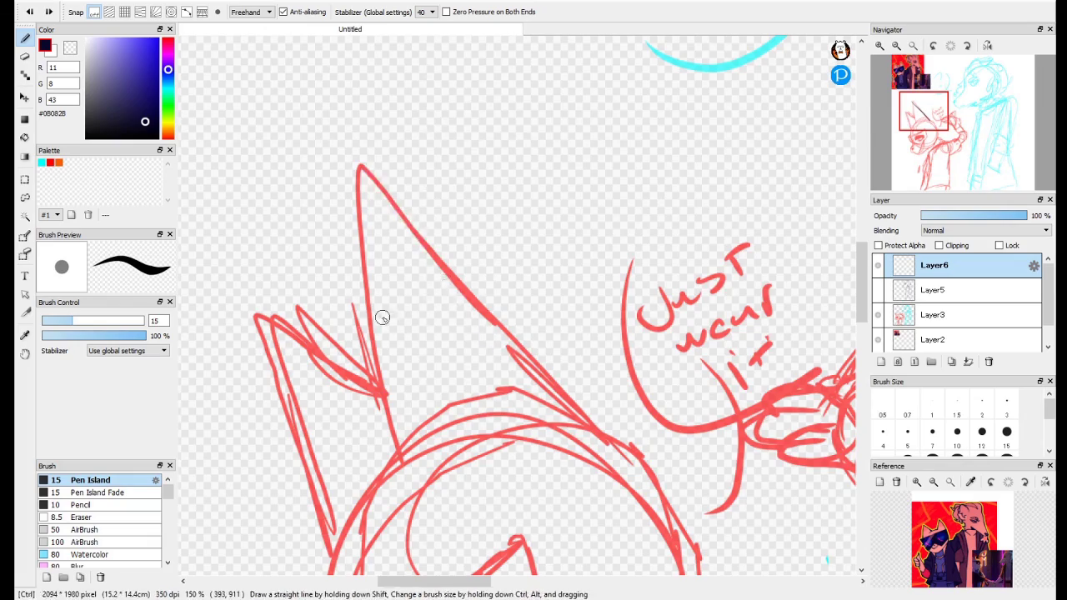
Ink the small character's head outline, including the large pointed ear, the brow, the muzzle, the chin and the back of the head.
scroll(381, 310, down, 7)
mouse_move(358, 137)
mouse_down()
mouse_move(302, 484)
mouse_move(537, 473)
mouse_move(329, 371)
mouse_up()
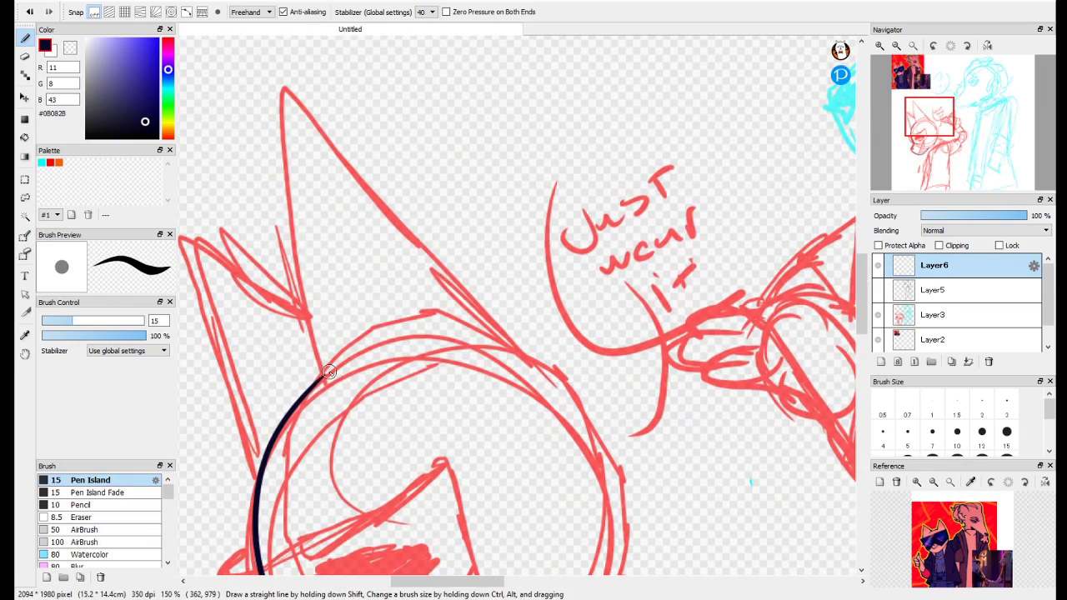
drag(290, 93, 579, 412)
mouse_move(579, 413)
mouse_down()
mouse_move(509, 288)
mouse_move(483, 196)
mouse_up()
mouse_move(483, 197)
mouse_down()
mouse_move(428, 457)
mouse_move(370, 565)
mouse_up()
drag(398, 523, 472, 350)
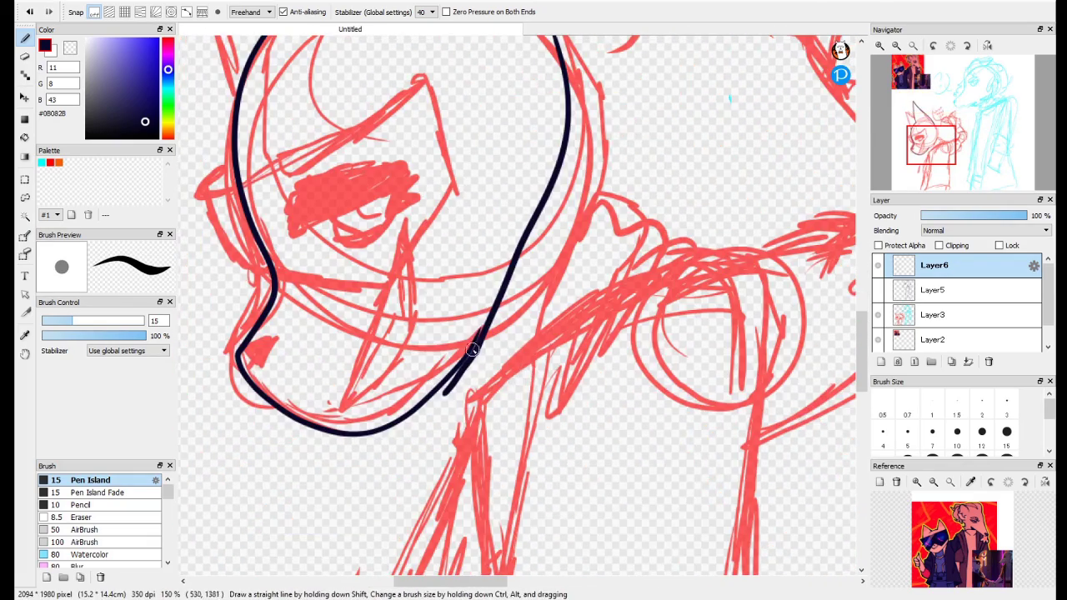
Erase the overshooting line ends at the small character's jaw and re-ink the back of the head into the chin.
key(e)
mouse_move(428, 424)
mouse_down()
mouse_move(502, 278)
mouse_move(455, 376)
mouse_up()
key(b)
drag(524, 240, 427, 398)
mouse_move(312, 130)
mouse_down()
mouse_move(562, 376)
mouse_move(404, 179)
mouse_move(410, 50)
mouse_up()
Ink the small character's nose as a solid dark shape at the tip of the muzzle.
scroll(335, 420, up, 3)
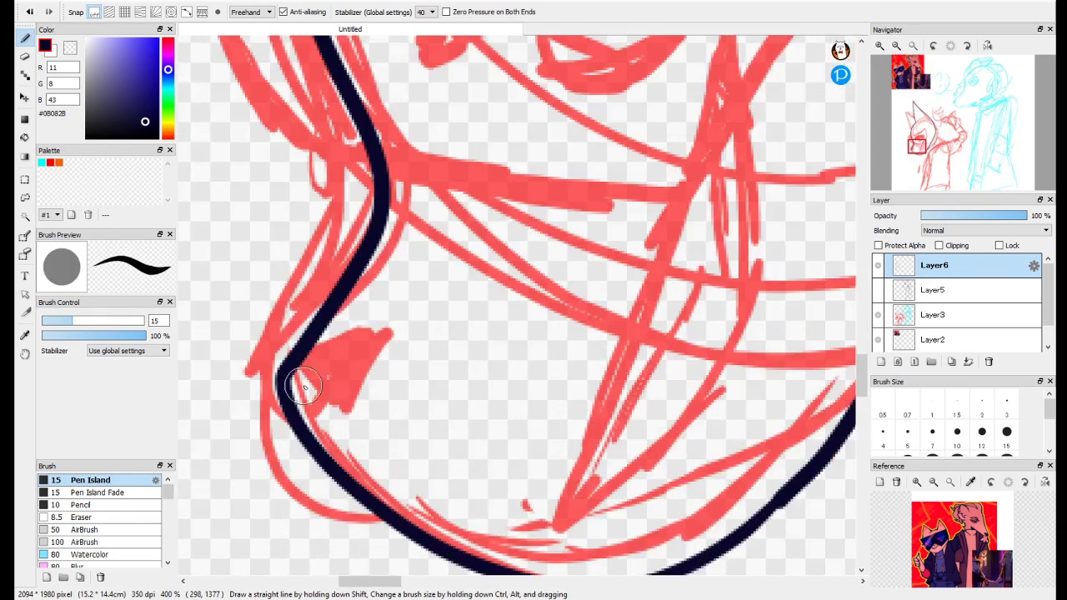
mouse_move(296, 388)
mouse_down()
mouse_move(358, 370)
mouse_move(308, 398)
mouse_up()
mouse_move(504, 428)
mouse_down()
mouse_move(305, 326)
mouse_move(177, 478)
mouse_up()
Try to ink the long pointed marking that runs from under the small character's eye down to the muzzle.
drag(402, 68, 250, 505)
mouse_move(400, 75)
mouse_down()
mouse_move(354, 170)
mouse_move(365, 465)
mouse_up()
drag(365, 465, 437, 202)
mouse_move(438, 203)
mouse_down()
mouse_move(338, 371)
mouse_move(253, 426)
mouse_up()
drag(305, 344, 276, 433)
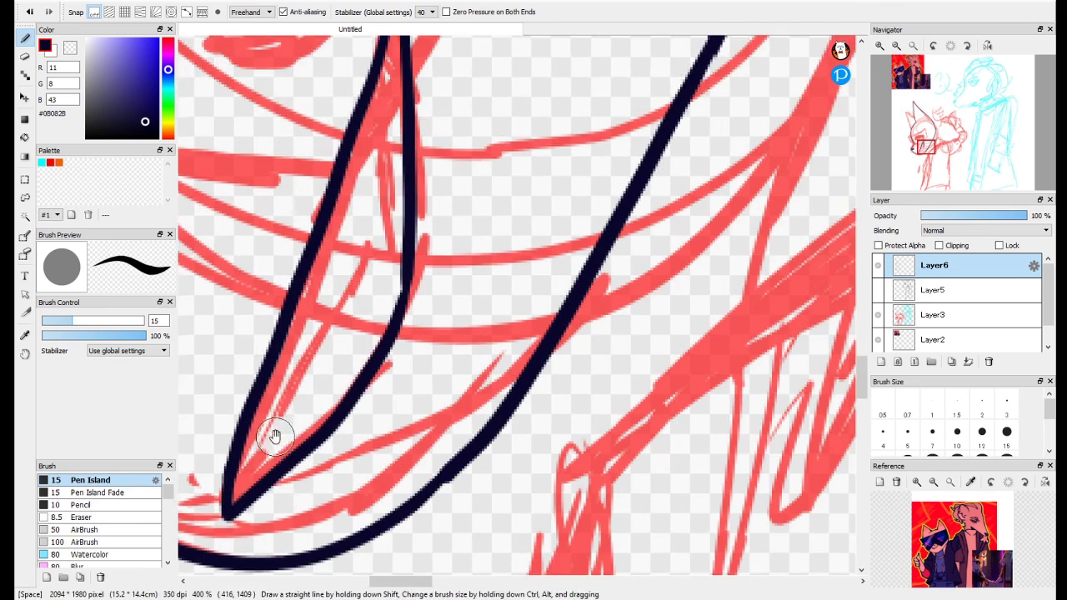
mouse_move(236, 498)
mouse_down()
mouse_move(359, 207)
mouse_move(376, 116)
mouse_up()
Ink the small character's second pointed ear from its tip to the large ear and the side of the head.
mouse_move(376, 116)
mouse_down()
mouse_move(308, 321)
mouse_move(333, 256)
mouse_move(320, 227)
mouse_move(704, 533)
mouse_up()
mouse_move(275, 125)
mouse_down()
mouse_move(614, 416)
mouse_move(637, 533)
mouse_up()
mouse_move(408, 83)
mouse_down()
mouse_move(427, 259)
mouse_move(372, 492)
mouse_move(443, 347)
mouse_move(495, 371)
mouse_move(539, 336)
mouse_move(769, 481)
mouse_up()
scroll(542, 369, down, 5)
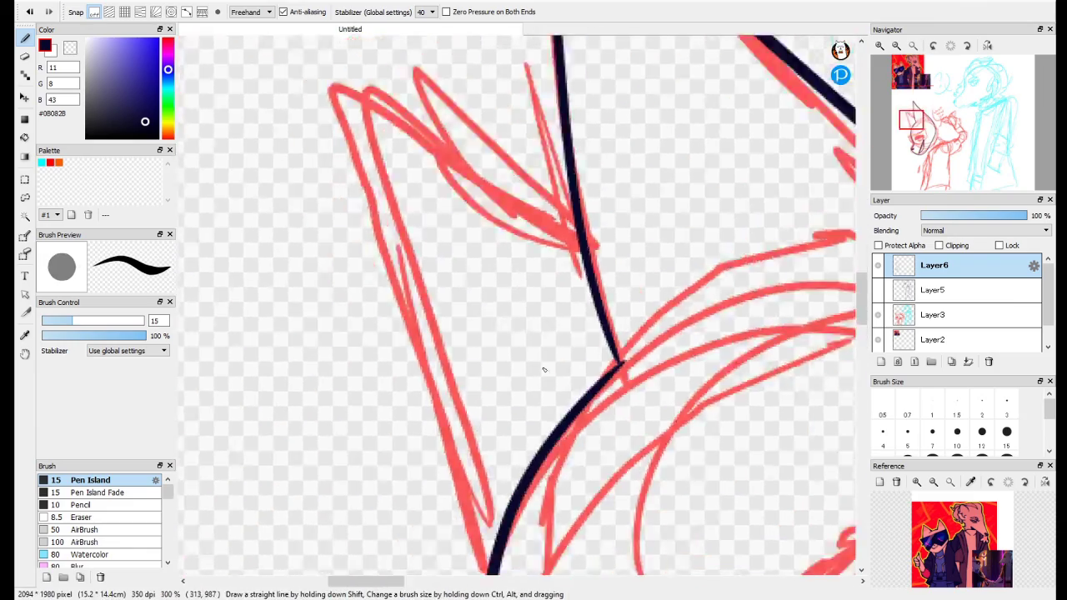
drag(495, 397, 383, 334)
mouse_move(440, 274)
mouse_down()
mouse_move(409, 248)
mouse_move(439, 275)
mouse_up()
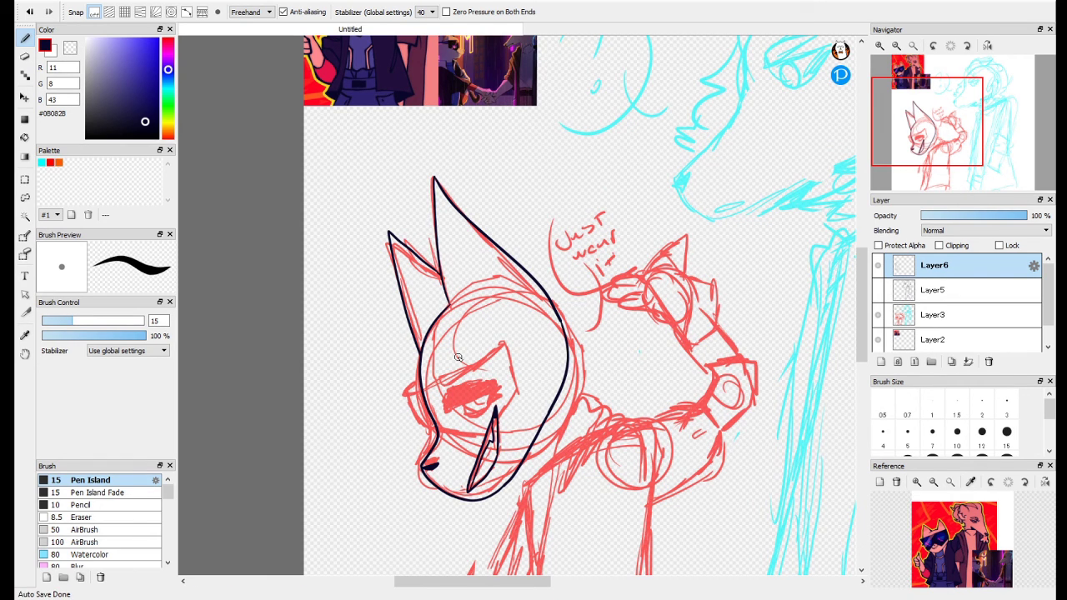
Remove the inked pointed marking below the small character's eye.
mouse_move(485, 423)
mouse_down()
mouse_move(445, 328)
mouse_move(458, 299)
mouse_up()
key(e)
key(b)
scroll(445, 352, up, 3)
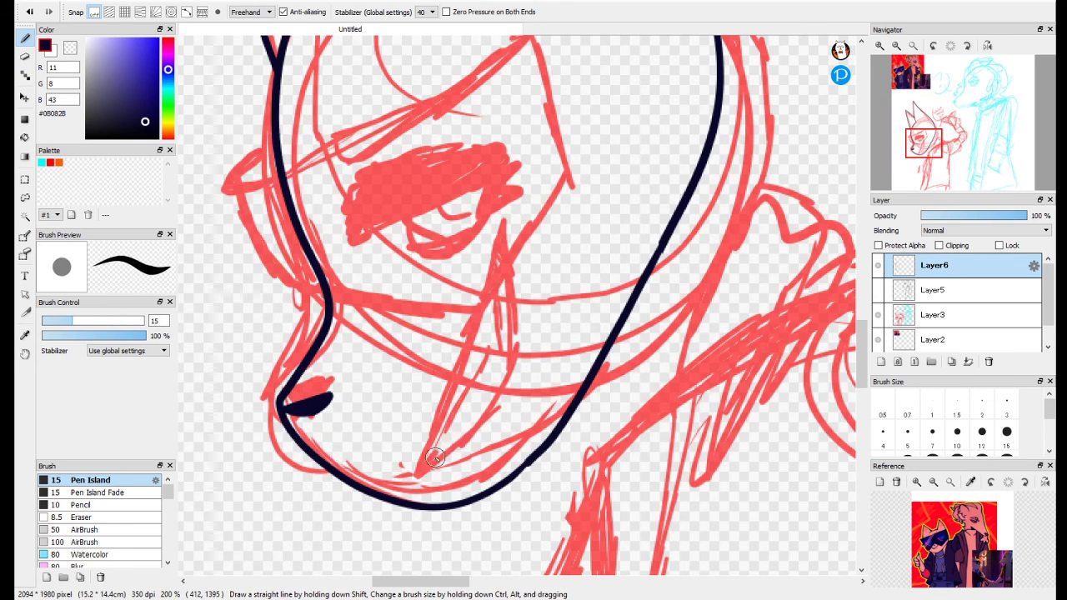
mouse_move(414, 458)
mouse_down()
mouse_move(500, 248)
mouse_move(437, 439)
mouse_up()
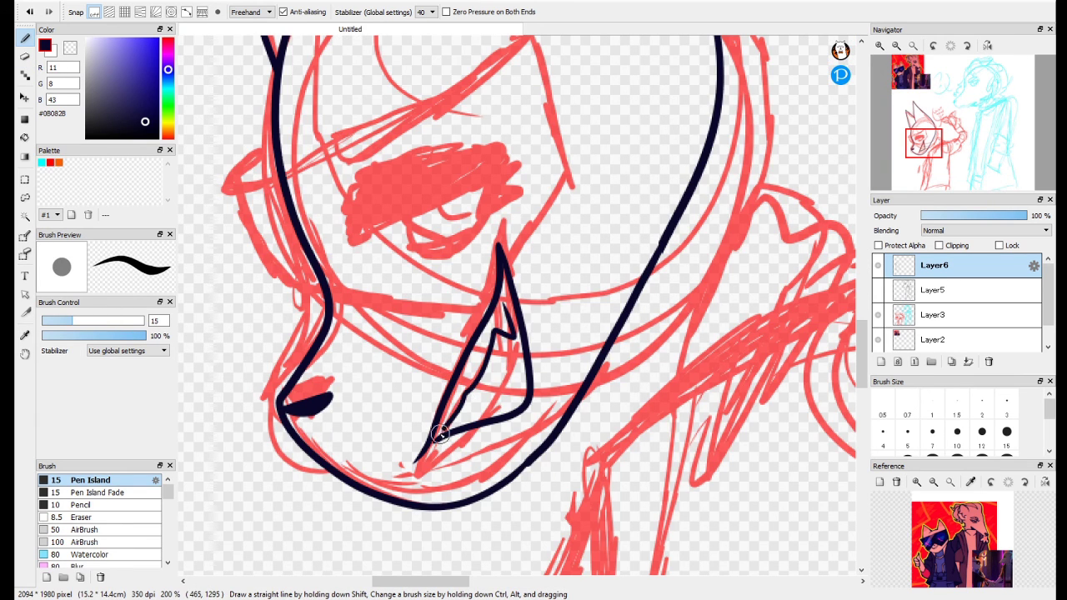
key(ctrl+z)
key(ctrl+z)
key(ctrl+z)
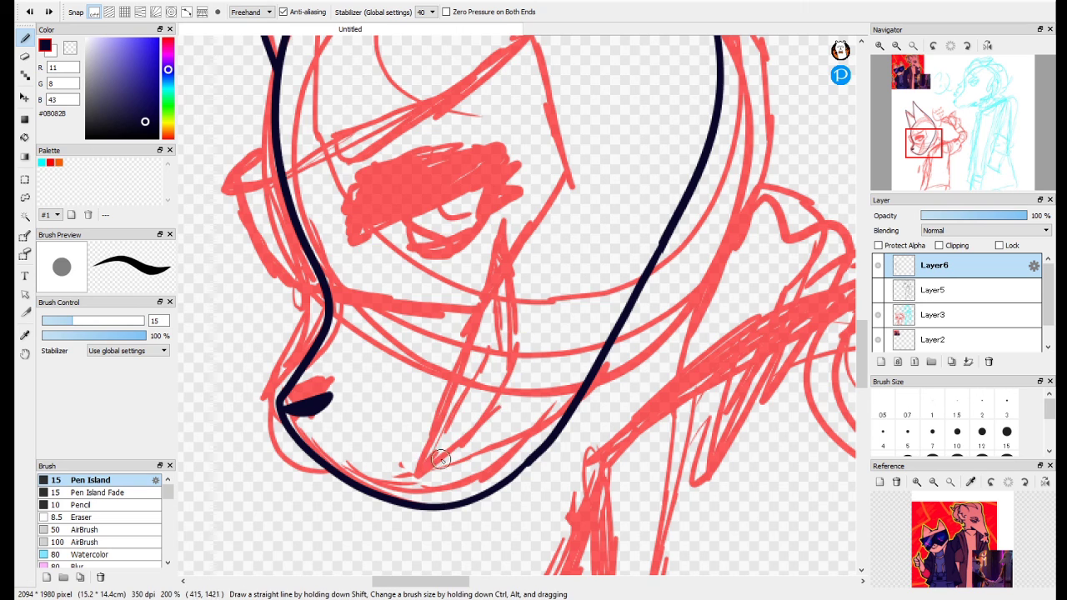
drag(414, 454, 467, 291)
mouse_move(467, 291)
mouse_down()
mouse_move(481, 333)
mouse_move(428, 425)
mouse_up()
drag(458, 361, 468, 367)
key(ctrl+z)
key(ctrl+z)
key(ctrl+z)
Ink the pointed marking below the small character's eye as a clean outline with a solid upper tip and no inner lines.
mouse_move(503, 223)
mouse_down()
mouse_move(429, 461)
mouse_move(511, 385)
mouse_up()
drag(503, 253, 490, 396)
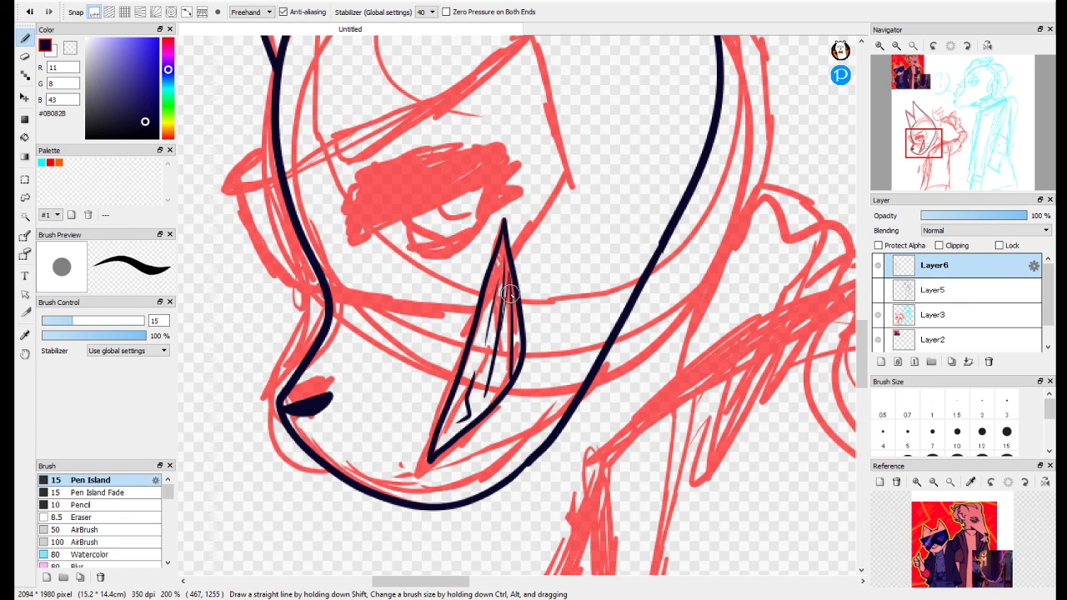
key(ctrl+z)
key(ctrl+z)
key(ctrl+z)
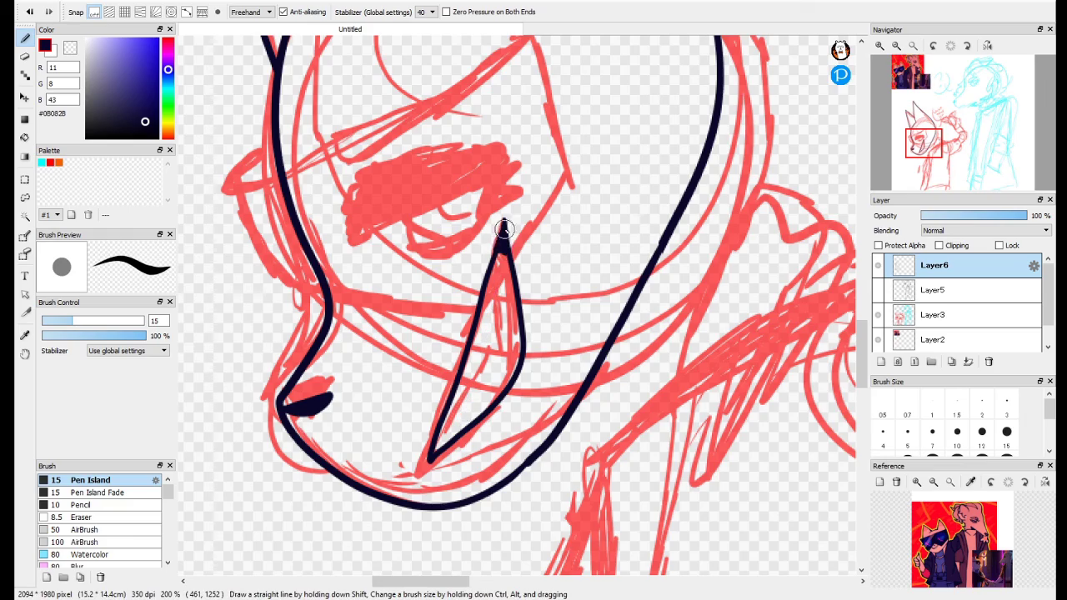
mouse_move(503, 227)
mouse_down()
mouse_move(505, 445)
mouse_move(458, 205)
mouse_move(541, 355)
mouse_move(344, 347)
mouse_move(346, 454)
mouse_up()
Ink the small character's neck lines and the folded collar running from behind the head down to the chest.
drag(407, 141, 446, 249)
mouse_move(446, 249)
mouse_down()
mouse_move(372, 424)
mouse_move(483, 426)
mouse_move(389, 573)
mouse_up()
drag(367, 480, 373, 266)
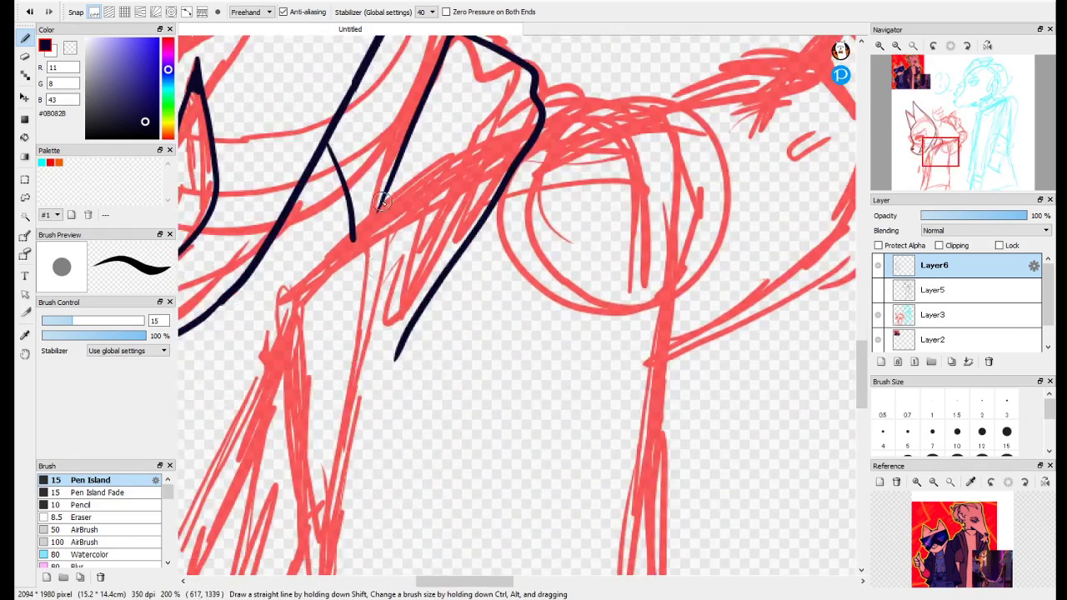
drag(382, 202, 392, 365)
mouse_move(474, 278)
mouse_down()
mouse_move(359, 408)
mouse_move(240, 449)
mouse_up()
Ink the upper edge of the small character's raised arm from the collar to the elbow, with its fold marks.
drag(311, 292, 475, 260)
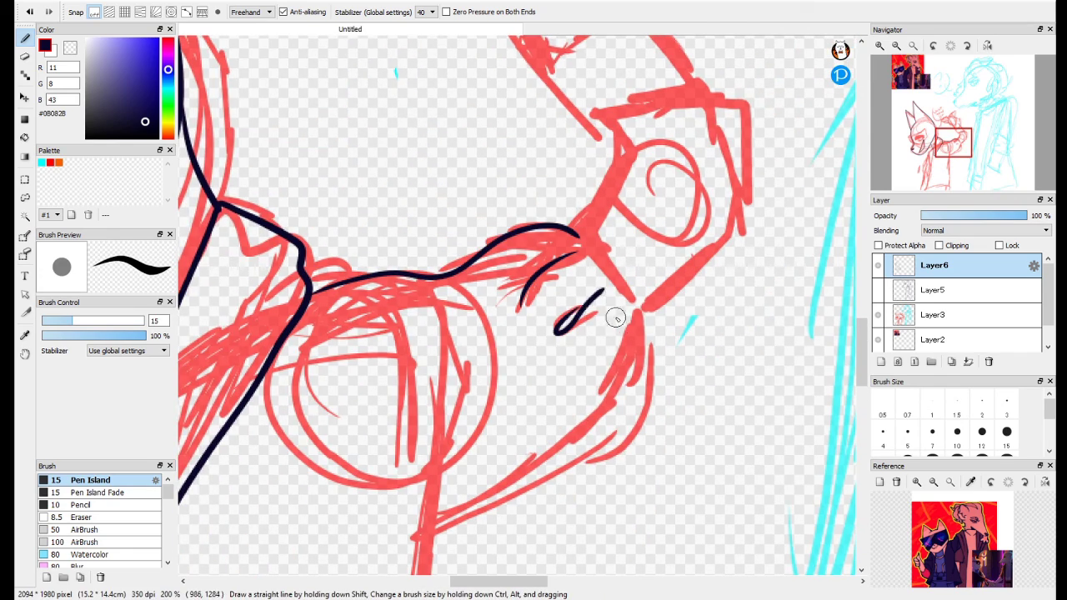
drag(615, 318, 553, 277)
mouse_move(515, 196)
mouse_down()
mouse_move(584, 288)
mouse_move(410, 475)
mouse_up()
drag(479, 346, 376, 516)
drag(415, 367, 421, 255)
key(ctrl+z)
mouse_move(343, 162)
mouse_down()
mouse_move(463, 346)
mouse_move(555, 409)
mouse_up()
drag(418, 273, 520, 341)
key(ctrl+z)
Ink the angular outline of the small character's raised hand, with its straight diagonal edge, down to the wrist.
drag(499, 283, 346, 350)
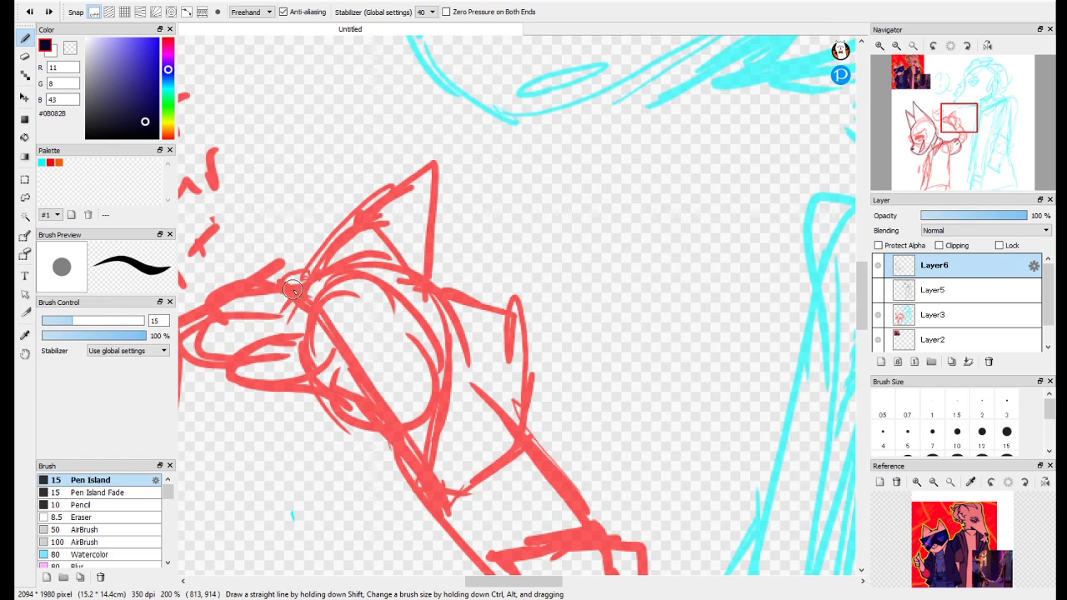
drag(293, 289, 454, 505)
mouse_move(380, 228)
mouse_down()
mouse_move(512, 319)
mouse_move(470, 487)
mouse_up()
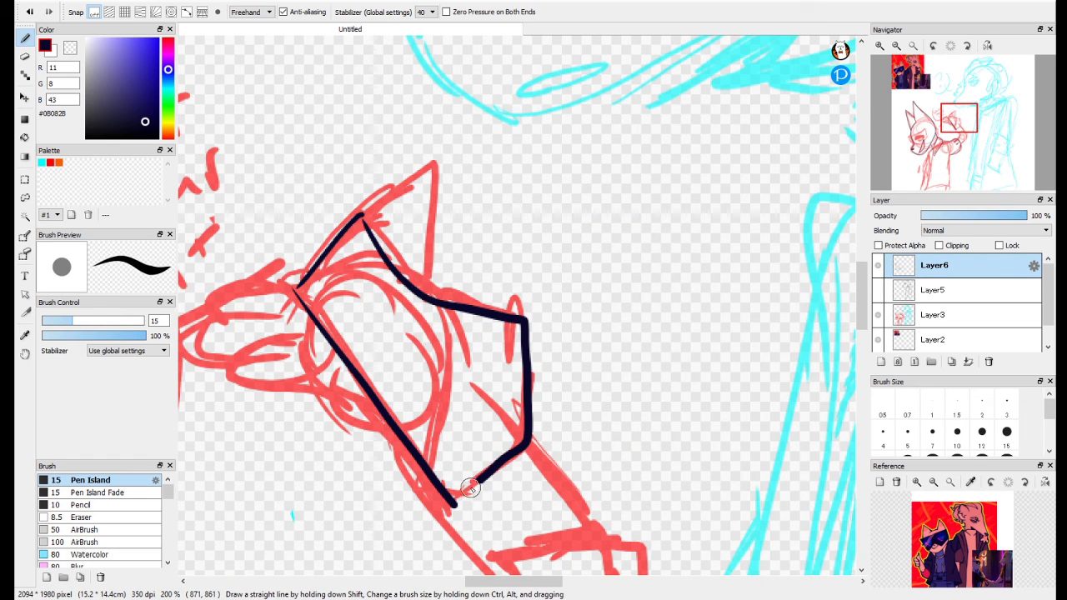
Ink the pointed triangle on top of the raised hand and the two rounded fingers extending from its front.
mouse_move(368, 448)
mouse_down()
mouse_move(528, 295)
mouse_move(569, 354)
mouse_up()
mouse_move(515, 237)
mouse_down()
mouse_move(475, 251)
mouse_move(451, 279)
mouse_up()
key(ctrl+z)
drag(521, 239, 492, 245)
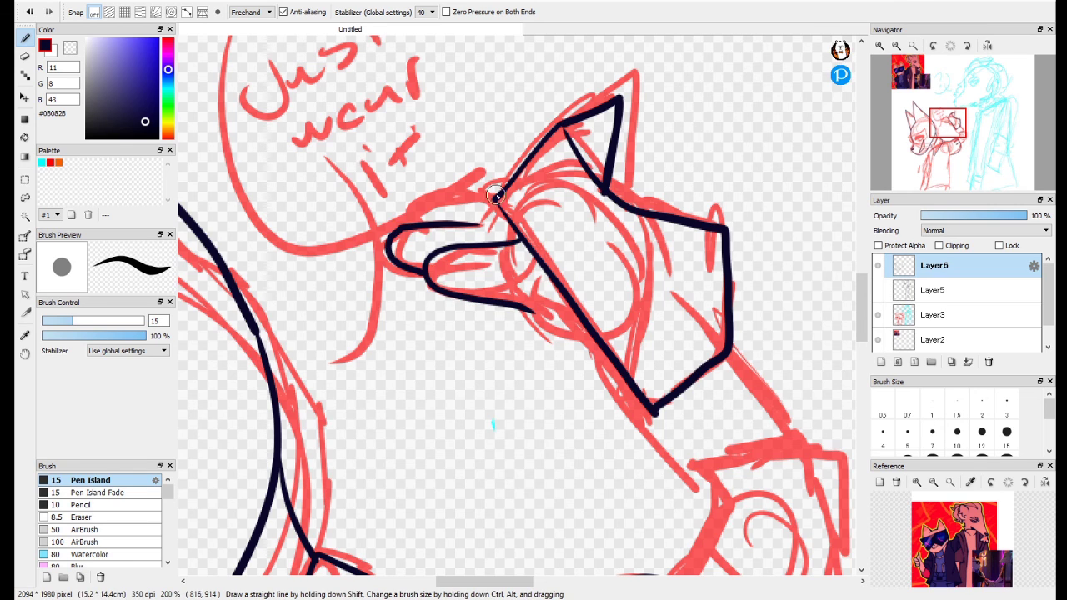
Ink the raised hand's top finger and the forearm down to the bent elbow, closing the arm outline at the shoulder.
key(ctrl+z)
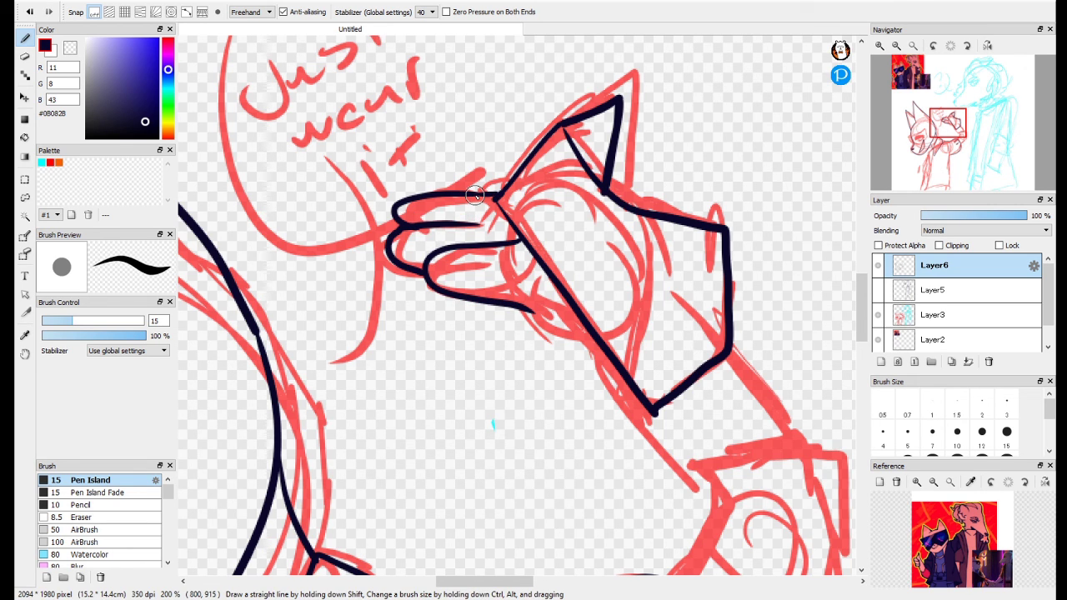
drag(474, 367, 284, 264)
drag(344, 208, 420, 275)
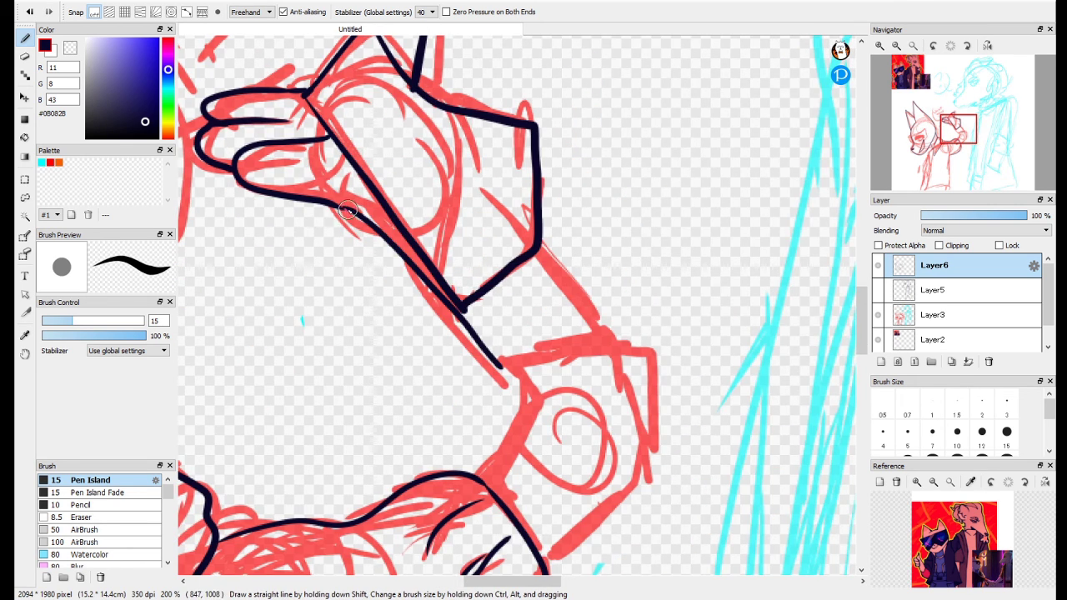
scroll(348, 211, right, 5)
scroll(397, 192, down, 3)
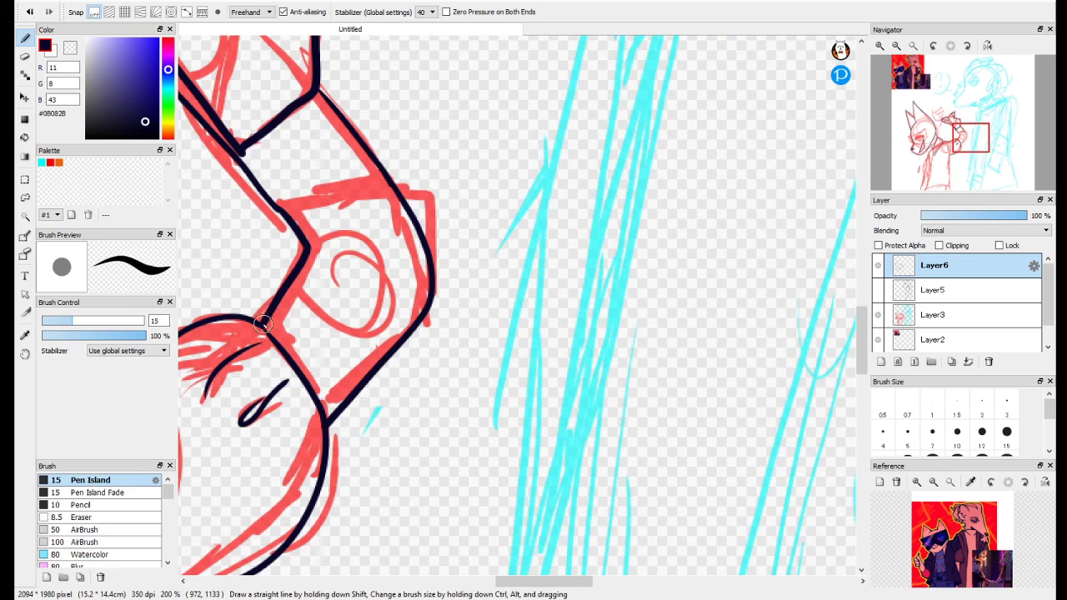
Ink the small character's front coat edge from the collar down, the wavy finger outline beside it, and the curved hem.
scroll(375, 161, left, 5)
scroll(375, 250, down, 5)
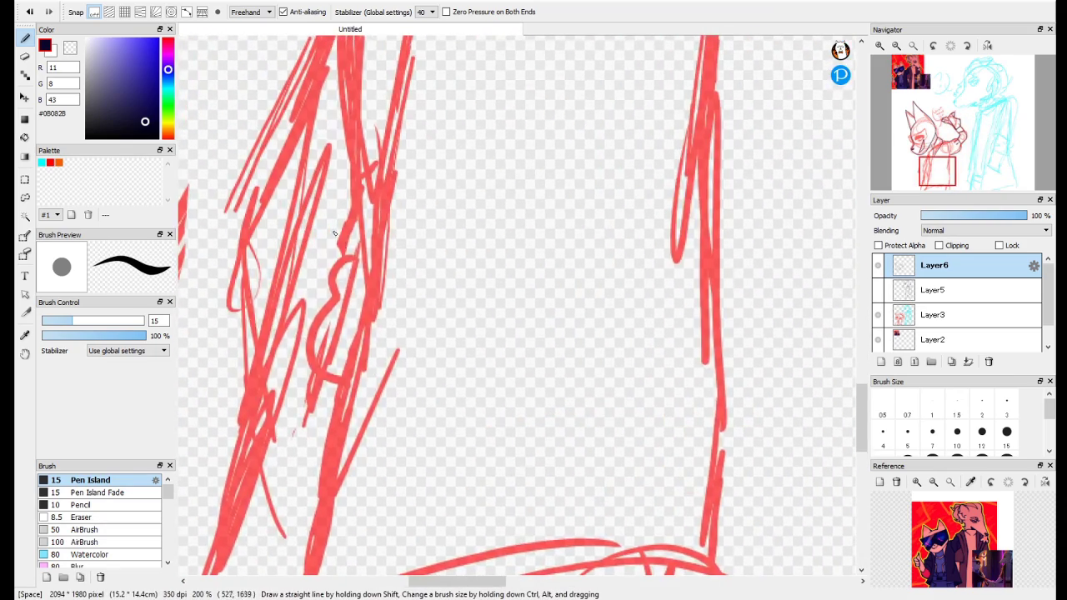
drag(366, 265, 332, 379)
drag(372, 87, 335, 378)
drag(402, 311, 337, 566)
drag(417, 290, 417, 91)
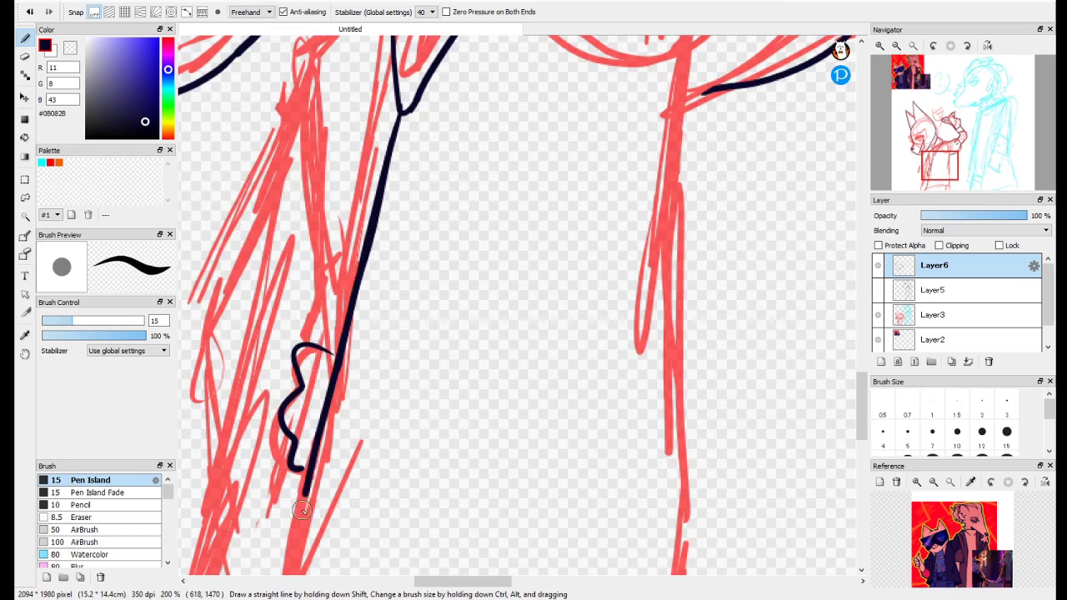
drag(302, 510, 309, 225)
mouse_move(313, 210)
mouse_down()
mouse_move(261, 448)
mouse_move(620, 446)
mouse_up()
drag(438, 253, 360, 417)
drag(227, 348, 234, 355)
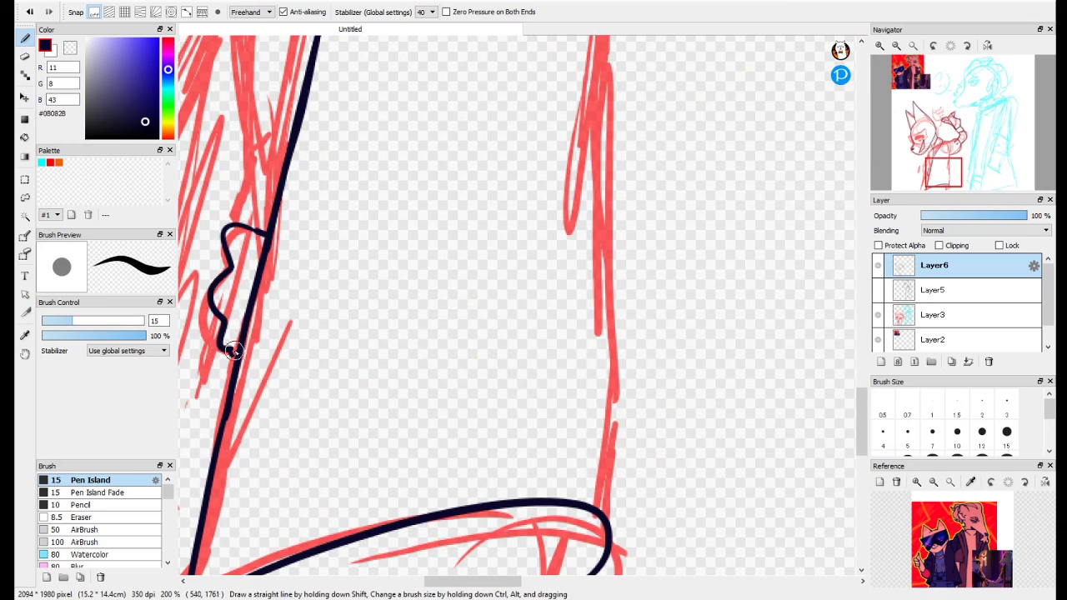
Examine the reference artwork for the small character's jacket, sleeve and lowered arm.
drag(243, 100, 470, 516)
drag(250, 75, 476, 493)
drag(325, 58, 477, 497)
drag(241, 58, 359, 317)
drag(418, 335, 429, 411)
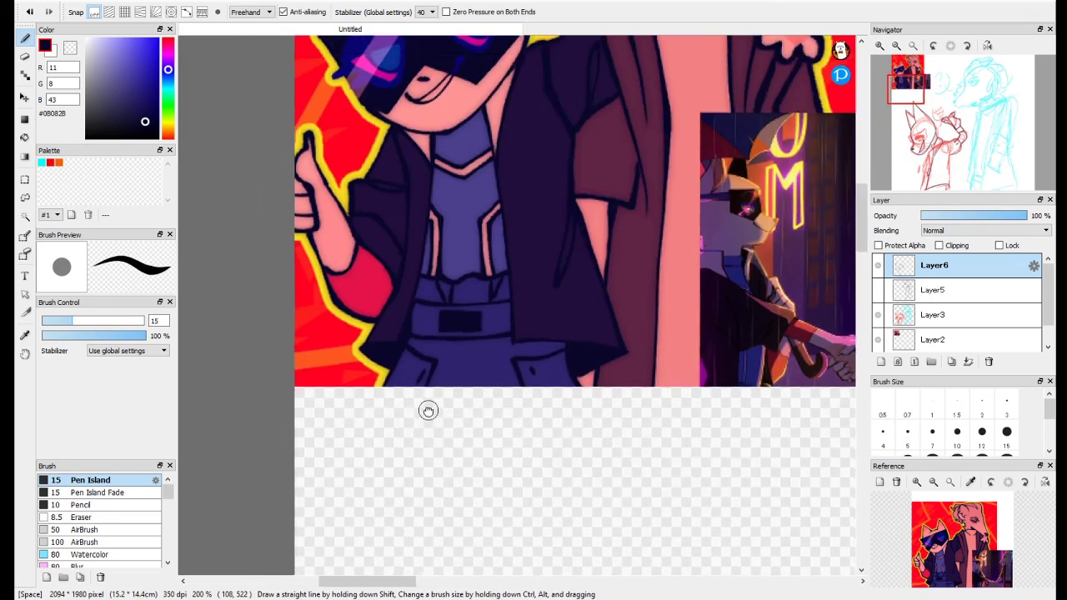
drag(428, 230, 341, 289)
mouse_move(450, 454)
mouse_down()
mouse_move(431, 397)
mouse_move(347, 364)
mouse_move(327, 306)
mouse_up()
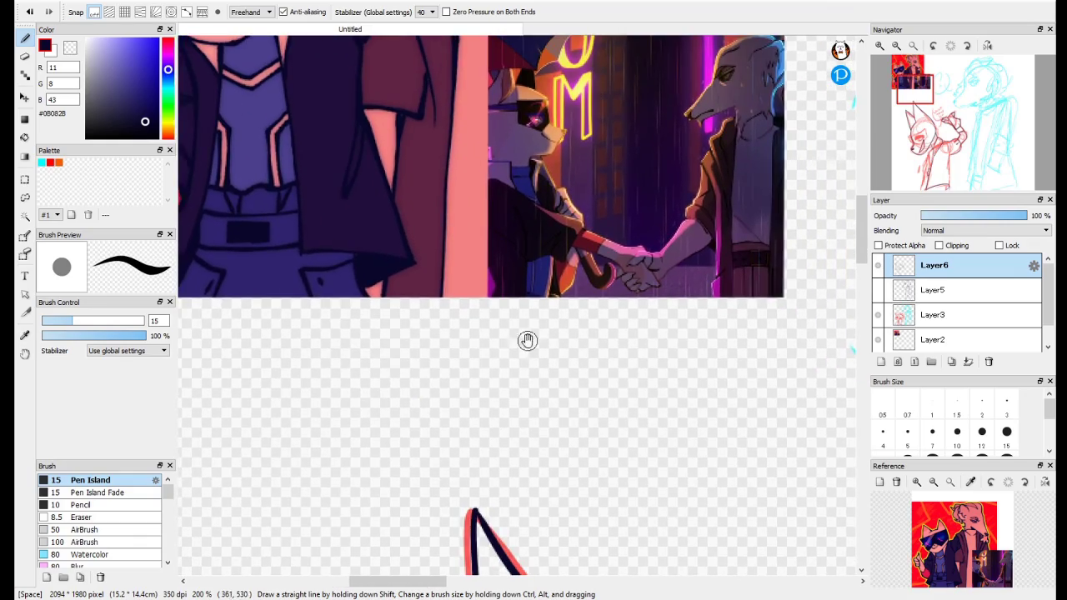
drag(561, 403, 425, 109)
drag(537, 475, 284, 79)
mouse_move(445, 388)
mouse_down()
mouse_move(445, 205)
mouse_move(466, 100)
mouse_up()
mouse_move(241, 267)
mouse_down()
mouse_move(431, 298)
mouse_move(366, 91)
mouse_up()
drag(560, 509, 404, 131)
scroll(402, 137, up, 5)
scroll(475, 174, left, 3)
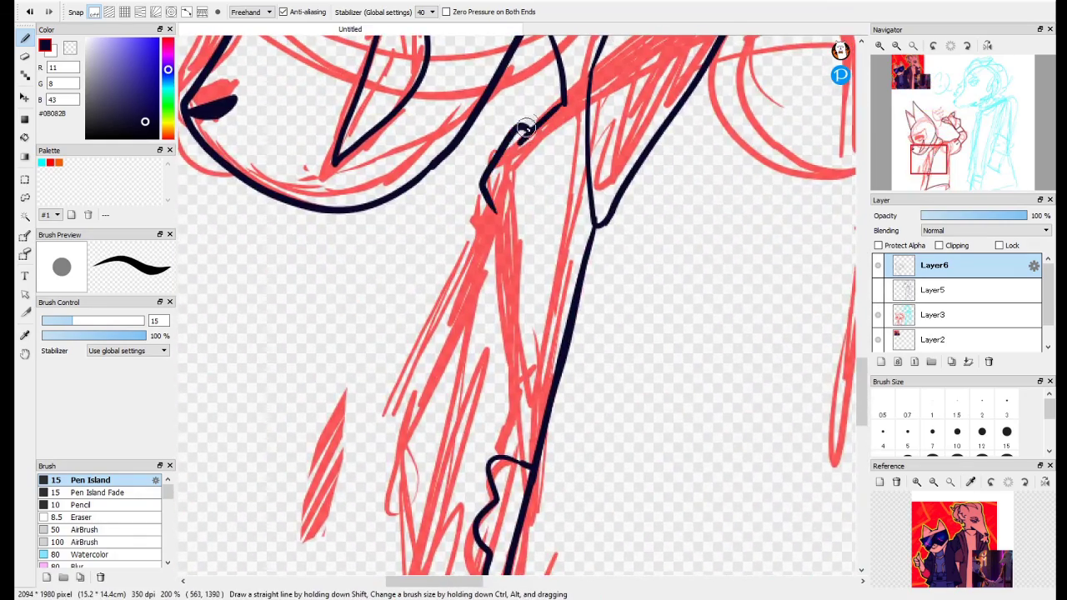
Ink the small character's lowered arm from the shoulder, with the thumb, hand edge and the line crossing below it.
drag(525, 128, 529, 300)
drag(475, 130, 405, 334)
mouse_move(423, 409)
mouse_down()
mouse_move(453, 487)
mouse_move(420, 257)
mouse_move(429, 415)
mouse_up()
mouse_move(345, 300)
mouse_down()
mouse_move(423, 173)
mouse_move(403, 236)
mouse_up()
mouse_move(448, 86)
mouse_down()
mouse_move(341, 379)
mouse_move(379, 483)
mouse_move(336, 217)
mouse_up()
key(ctrl+z)
drag(329, 224, 401, 204)
drag(338, 182, 299, 293)
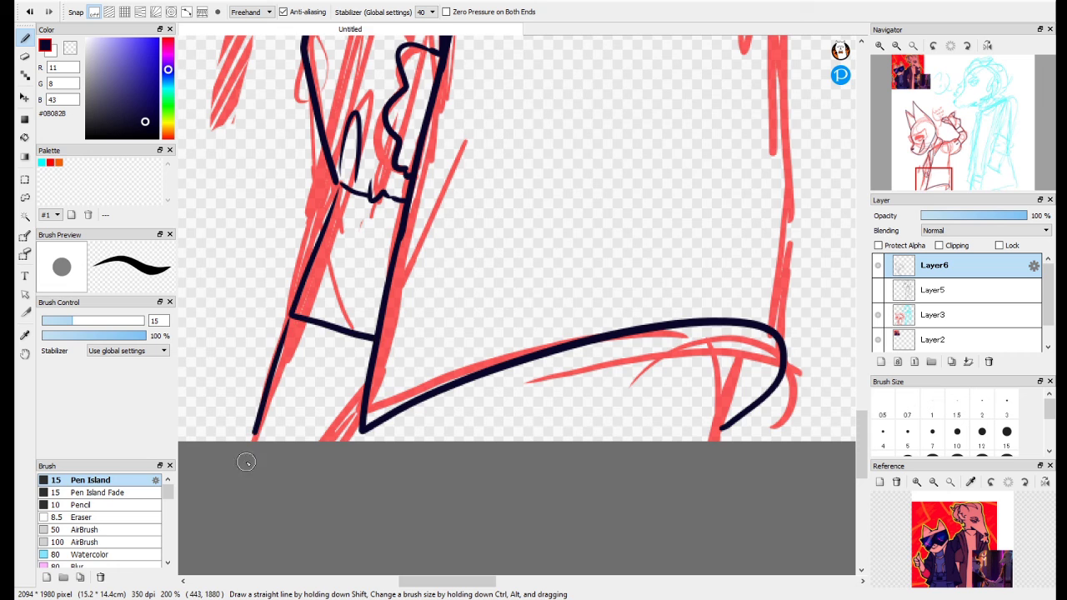
Ink the coat's back edge from the underarm to the hem with its fold line, and hide the sketch layer Layer3.
drag(670, 384, 588, 333)
drag(629, 279, 642, 381)
drag(638, 333, 638, 481)
click(912, 46)
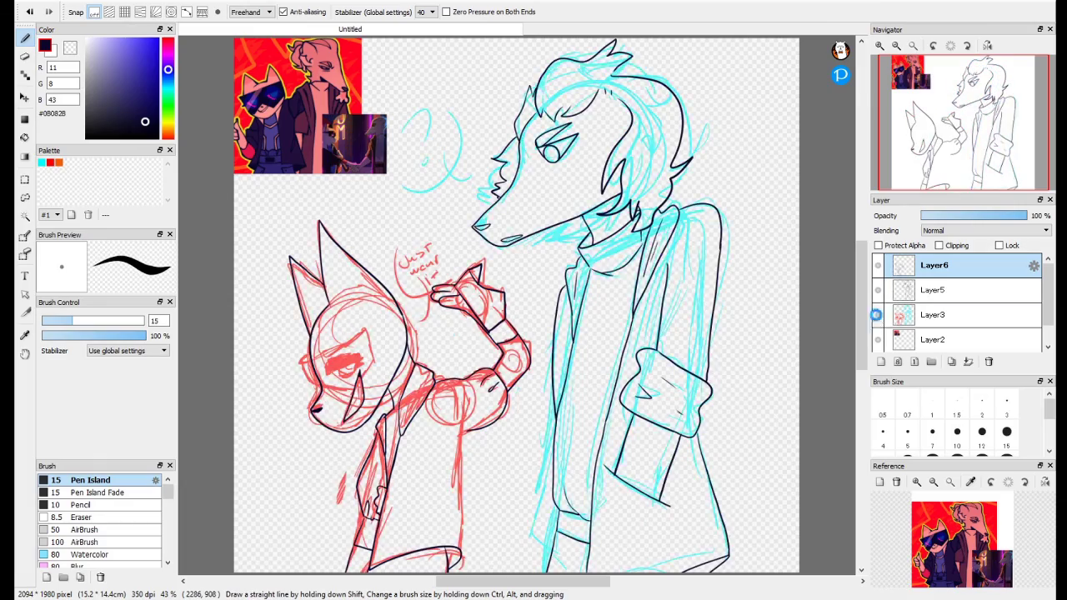
scroll(479, 438, up, 4)
drag(479, 438, 408, 259)
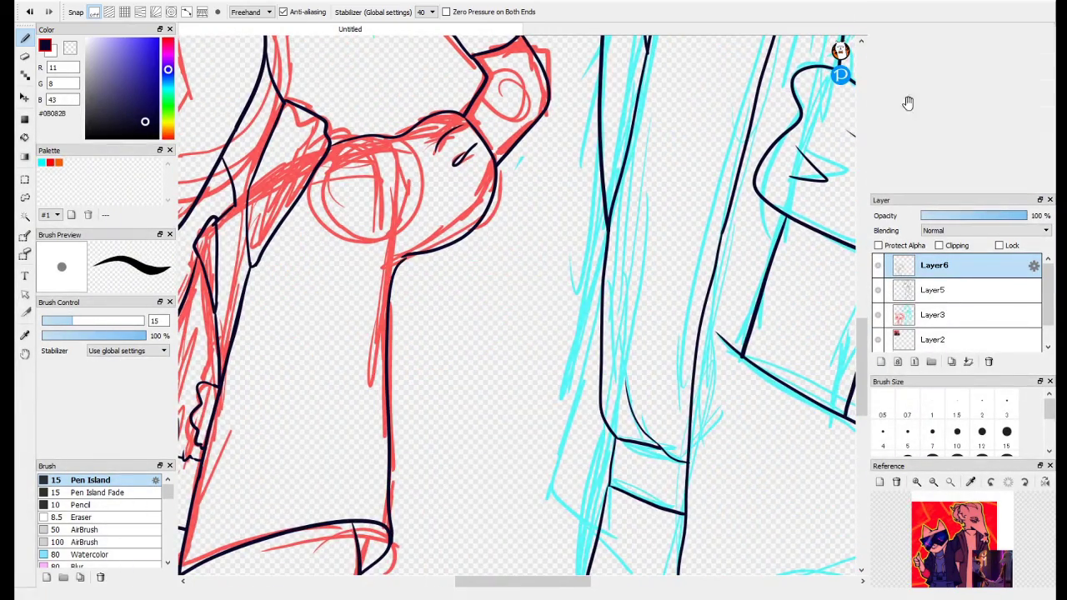
click(912, 46)
click(878, 318)
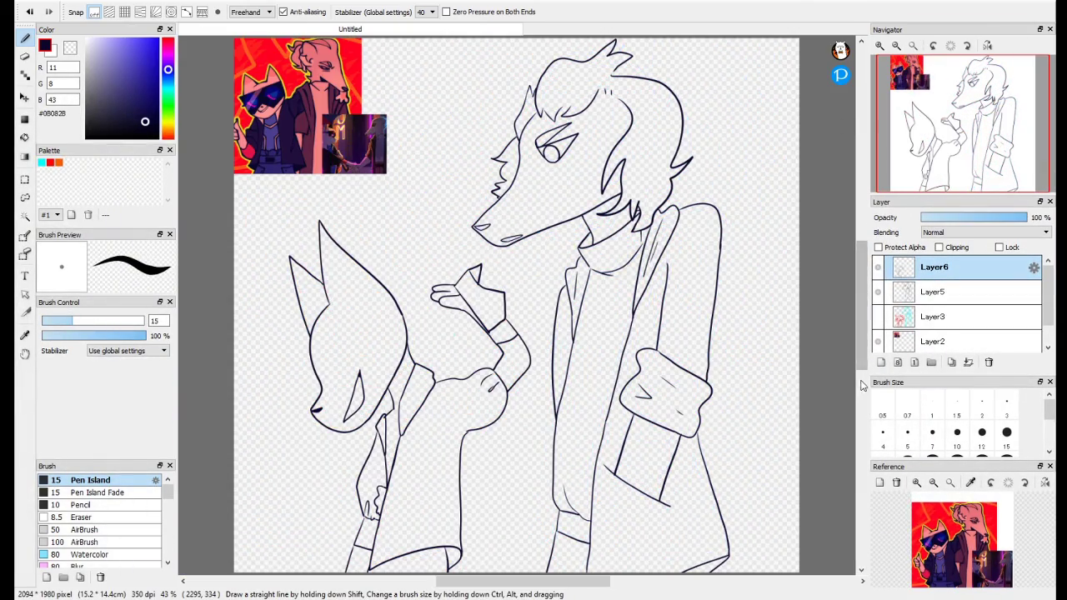
On a new layer above the line art, draw the small character's upper eyelid and two pointed lashes in dark blue #0B0873.
click(880, 363)
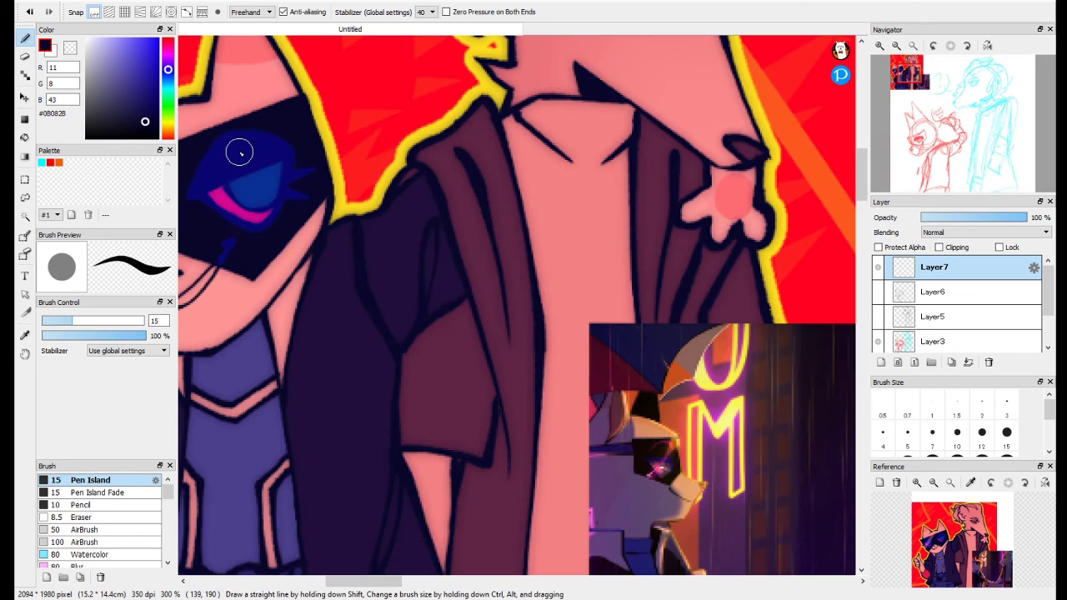
right_click(239, 152)
drag(485, 514, 445, 357)
mouse_move(426, 492)
mouse_down()
mouse_move(405, 448)
mouse_move(472, 322)
mouse_up()
drag(550, 500, 417, 84)
drag(567, 517, 433, 92)
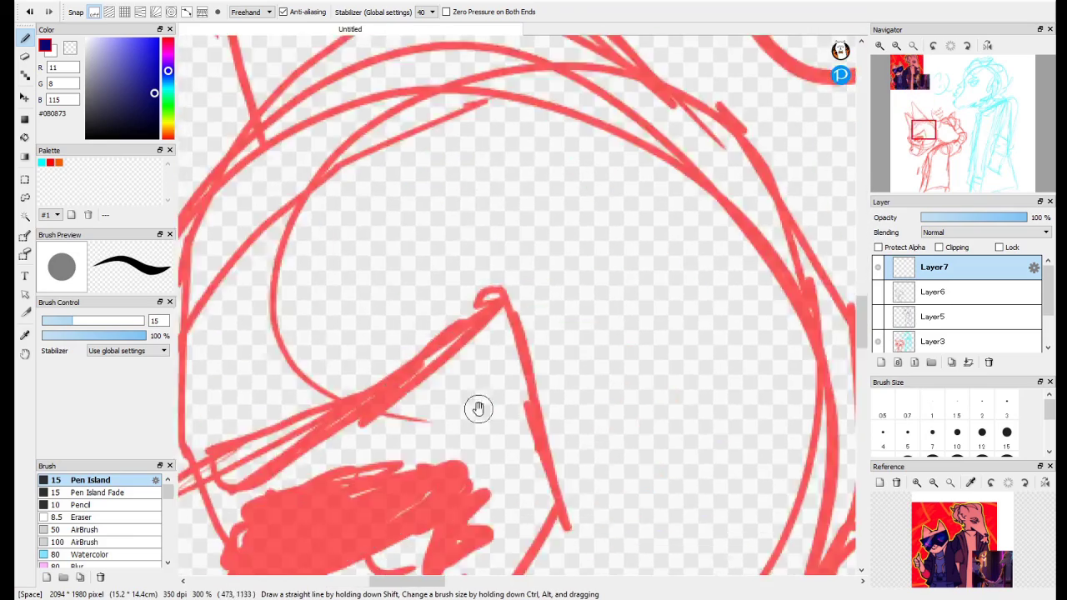
drag(478, 409, 583, 158)
scroll(367, 358, up, 2)
mouse_move(317, 388)
mouse_down()
mouse_move(510, 290)
mouse_move(594, 416)
mouse_move(539, 441)
mouse_up()
drag(458, 375, 477, 421)
mouse_move(337, 433)
mouse_down()
mouse_move(329, 366)
mouse_move(766, 222)
mouse_move(754, 247)
mouse_up()
drag(759, 208, 548, 221)
drag(578, 196, 674, 197)
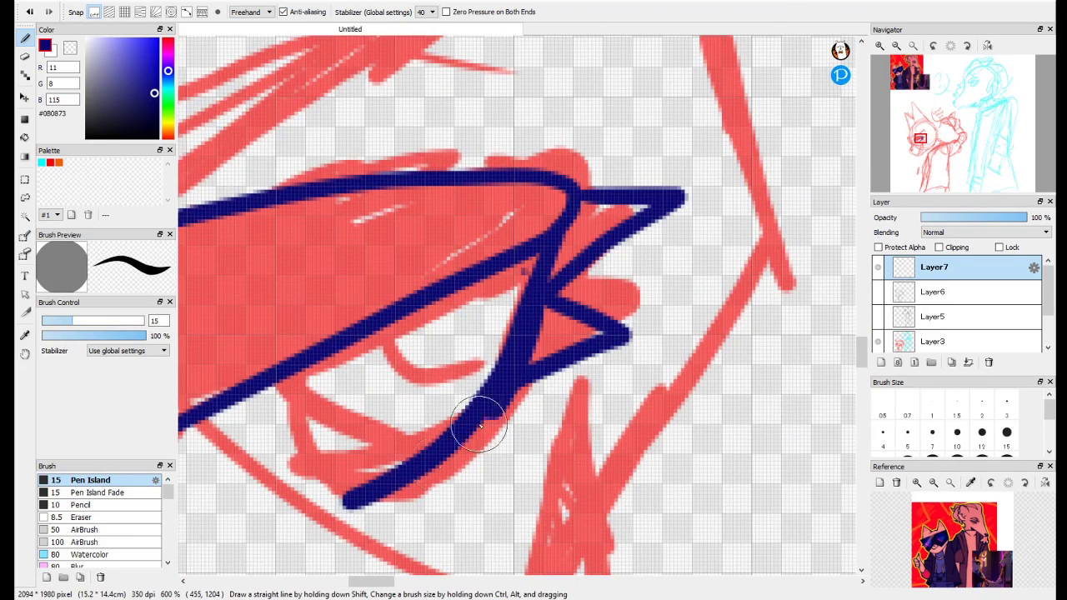
Fill the two lashes, close the eyelid's front edge, and draw the lower lid and iris curves in dark blue.
drag(480, 426, 537, 337)
drag(394, 371, 448, 389)
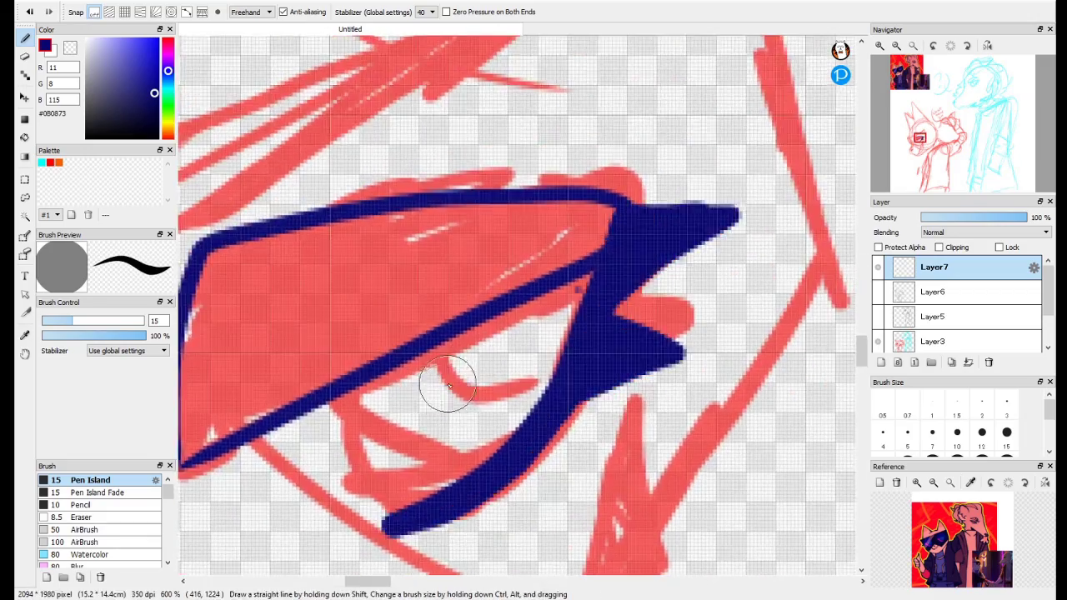
drag(400, 133, 495, 574)
drag(350, 108, 450, 533)
drag(342, 108, 416, 534)
mouse_move(392, 92)
mouse_down()
mouse_move(415, 370)
mouse_move(507, 374)
mouse_move(559, 392)
mouse_move(548, 445)
mouse_move(435, 280)
mouse_move(567, 213)
mouse_up()
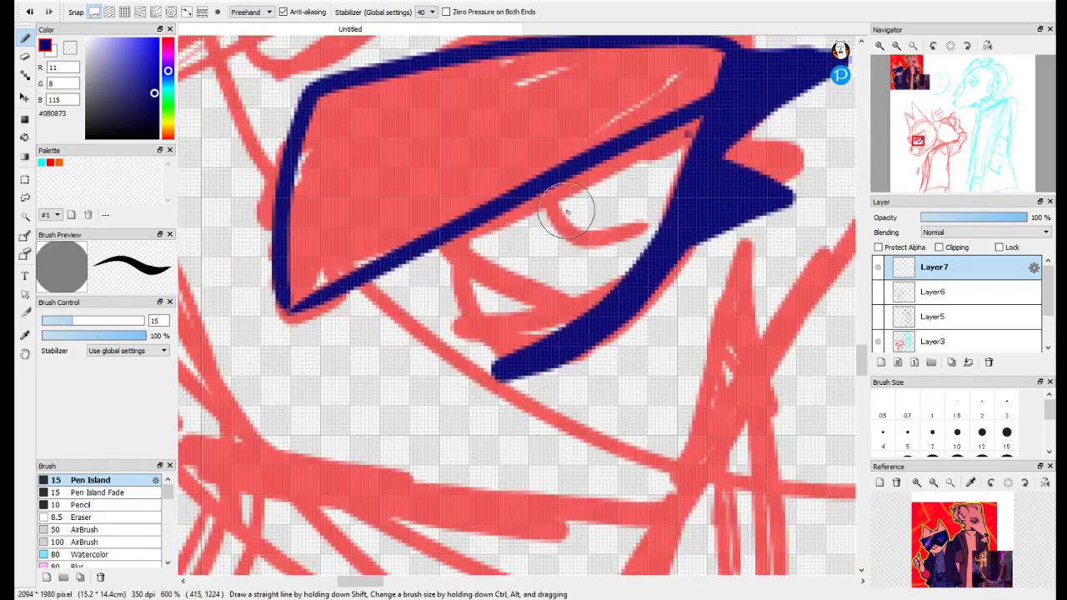
mouse_move(405, 274)
mouse_down()
mouse_move(416, 250)
mouse_move(468, 460)
mouse_up()
Sample magenta #DB0894 from the reference eye and paint a tapered eyebrow above the small character's eye.
drag(375, 150, 508, 541)
drag(275, 100, 319, 405)
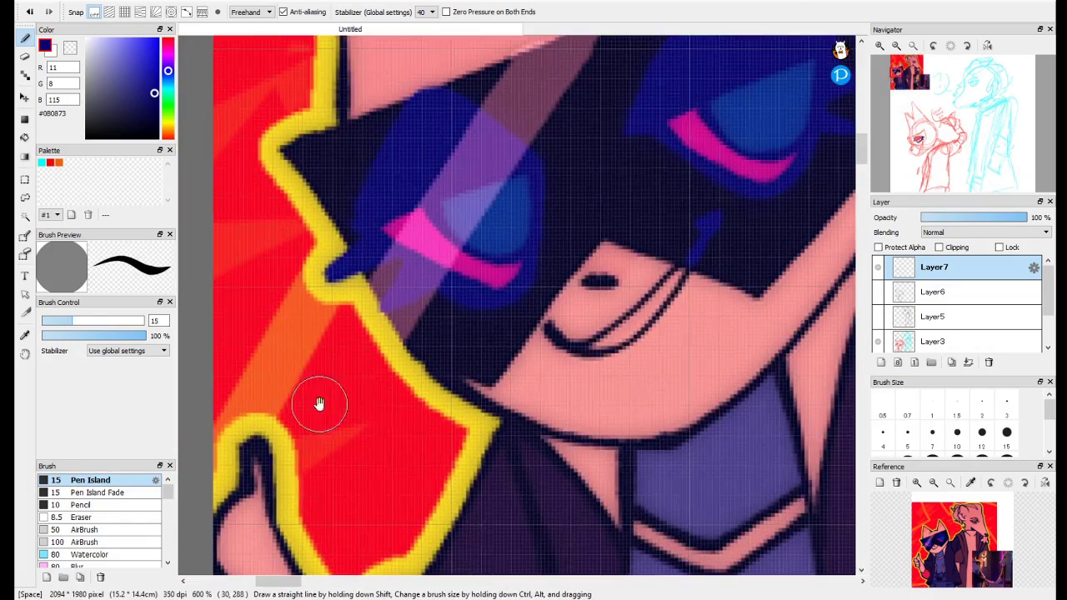
right_click(733, 157)
drag(452, 384, 364, 209)
drag(499, 475, 392, 167)
drag(555, 395, 538, 252)
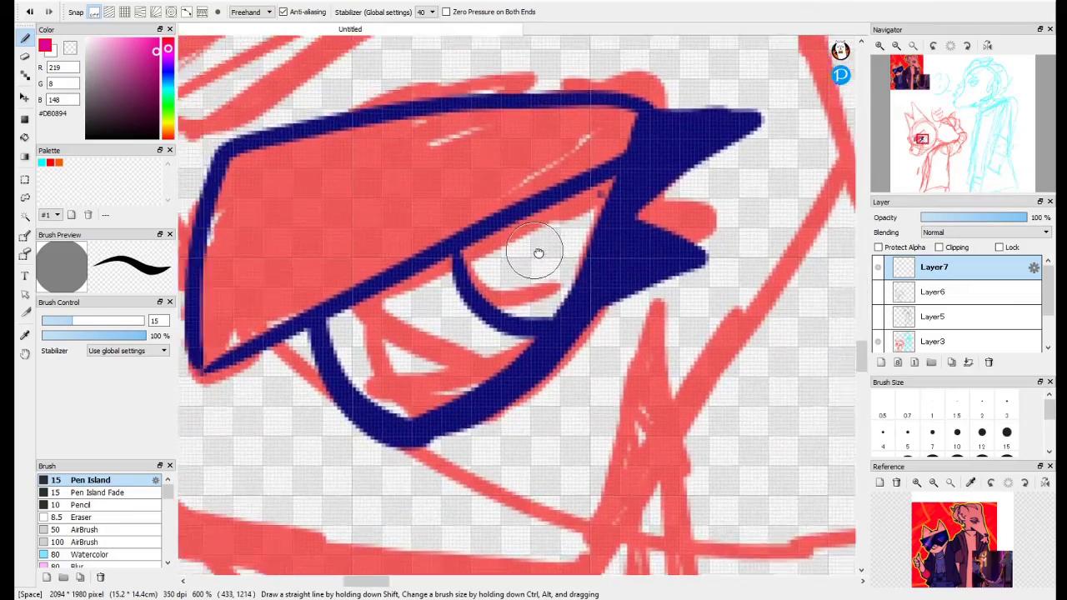
drag(275, 100, 376, 330)
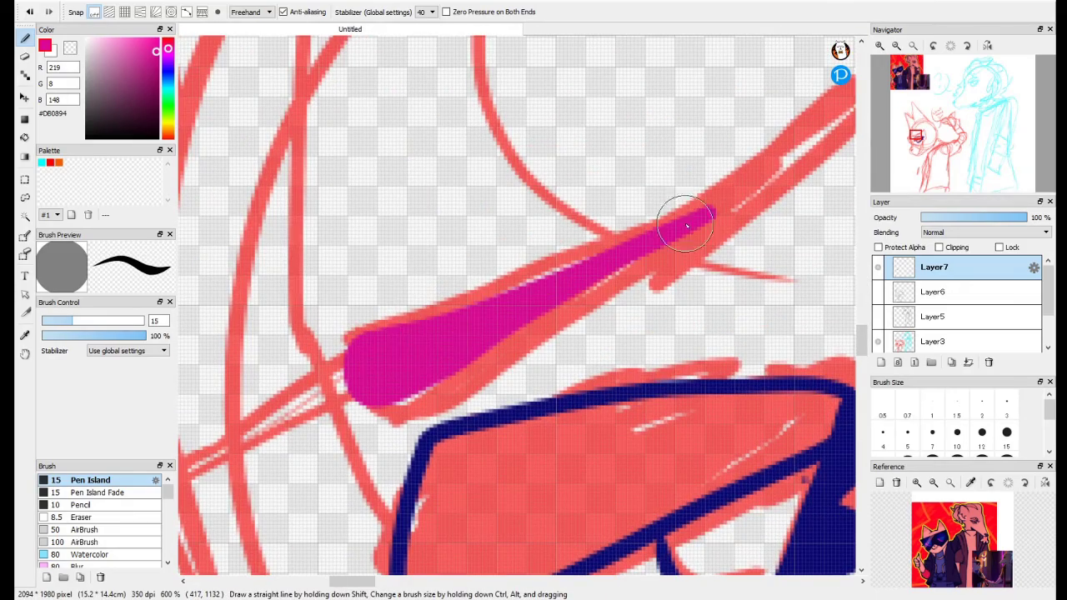
Add a new layer directly below Layer7 and fill the visible part of the eyeball with magenta #DB0894.
click(896, 46)
click(880, 363)
drag(933, 268, 926, 304)
mouse_move(531, 502)
mouse_down()
mouse_move(471, 386)
mouse_move(588, 403)
mouse_up()
drag(524, 441, 552, 410)
Sample blue #0B3296 from the reference eye and fill the small character's iris with it.
drag(400, 116, 466, 533)
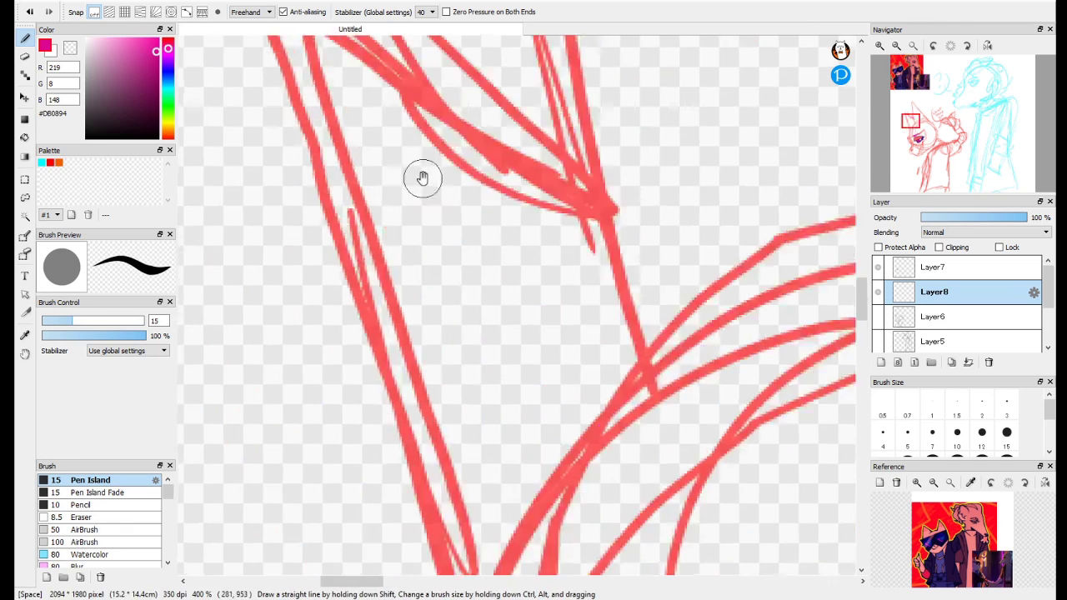
drag(423, 176, 525, 542)
drag(520, 233, 471, 492)
right_click(463, 243)
drag(575, 500, 417, 167)
drag(538, 500, 417, 100)
drag(550, 533, 433, 108)
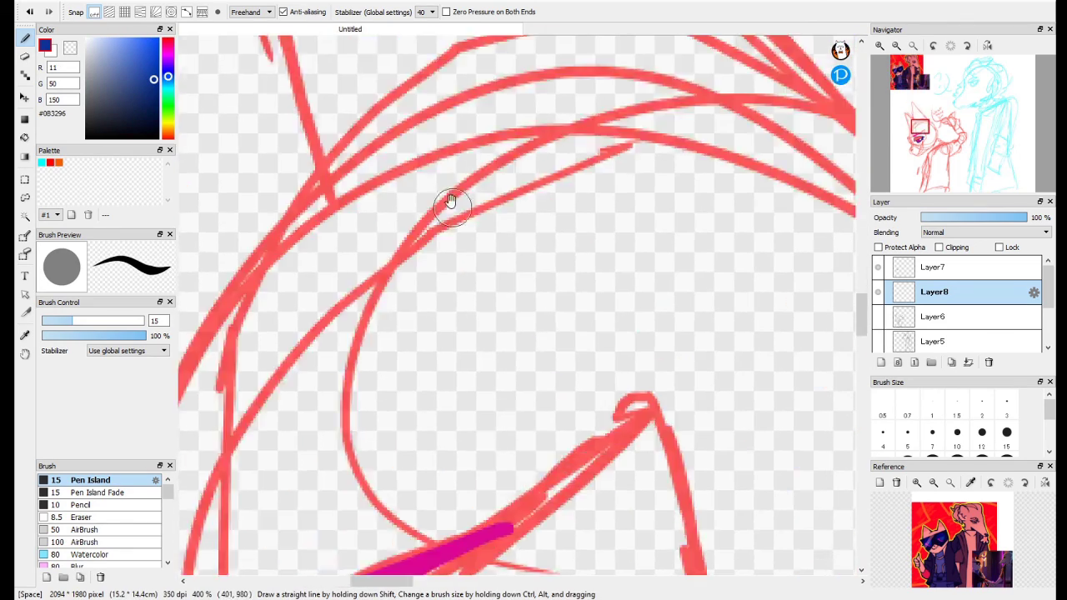
drag(499, 542, 387, 66)
mouse_move(365, 277)
mouse_down()
mouse_move(385, 300)
mouse_move(382, 266)
mouse_up()
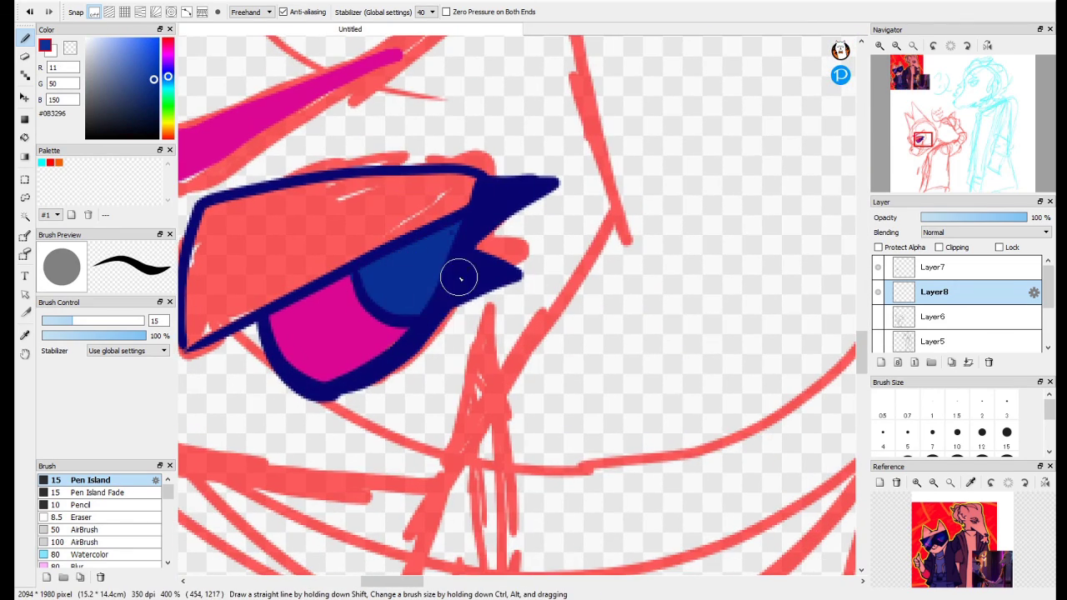
Fill the small character's upper eyelid with the dark blue #0B0873 of the eye outline.
right_click(458, 277)
drag(308, 302, 472, 333)
mouse_move(354, 371)
mouse_down()
mouse_move(584, 250)
mouse_move(420, 231)
mouse_move(566, 243)
mouse_move(364, 326)
mouse_move(473, 261)
mouse_up()
drag(580, 283, 628, 38)
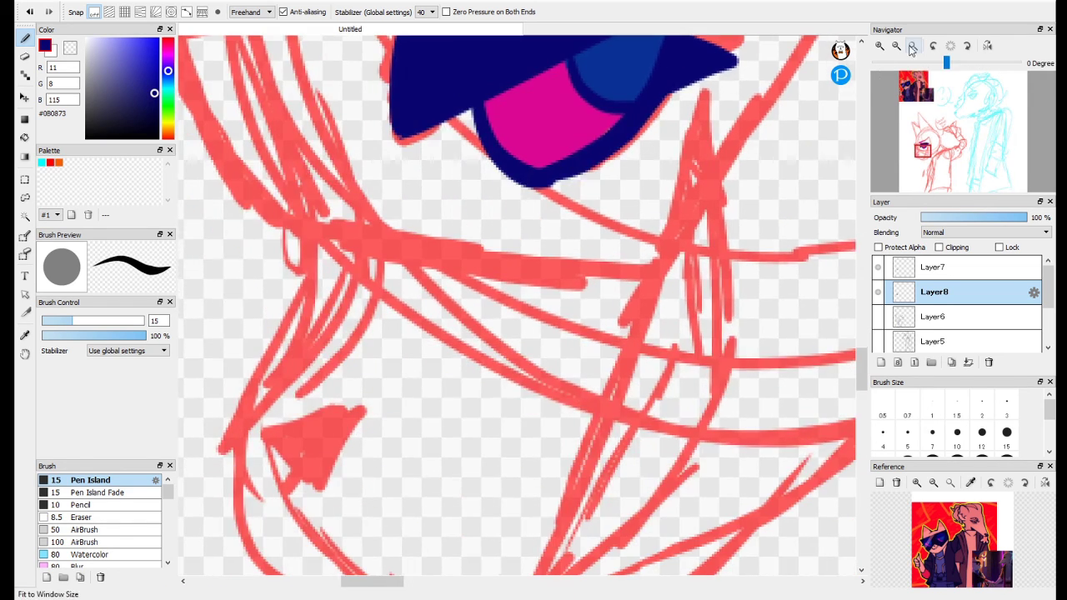
Merge Layer7 into Layer8 and show the small character's line art on Layer6.
click(912, 46)
click(877, 292)
click(878, 291)
click(932, 266)
click(989, 363)
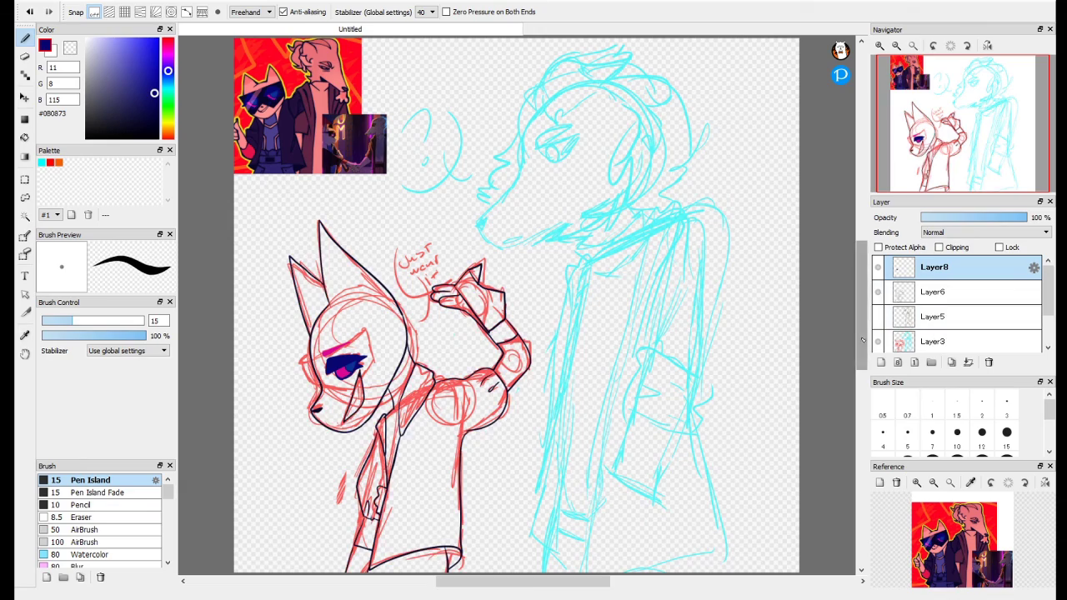
On a new layer, outline the angular glasses around the small character's eye in dark navy #0B082B.
scroll(282, 109, up, 1)
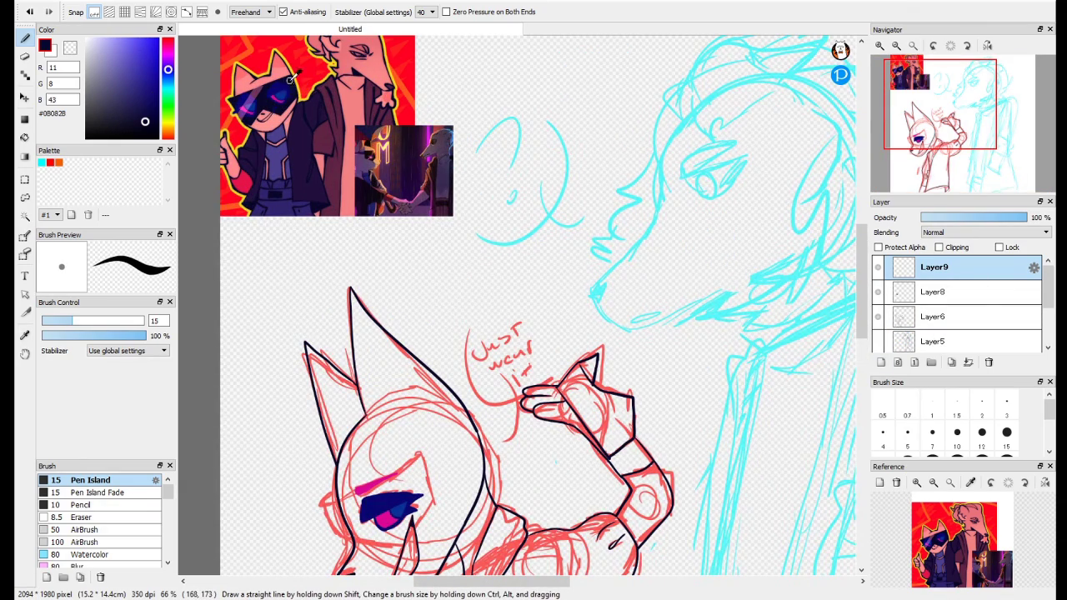
mouse_move(403, 500)
mouse_down()
mouse_move(446, 343)
mouse_move(477, 329)
mouse_up()
scroll(477, 329, up, 3)
drag(288, 292, 532, 180)
key(ctrl+z)
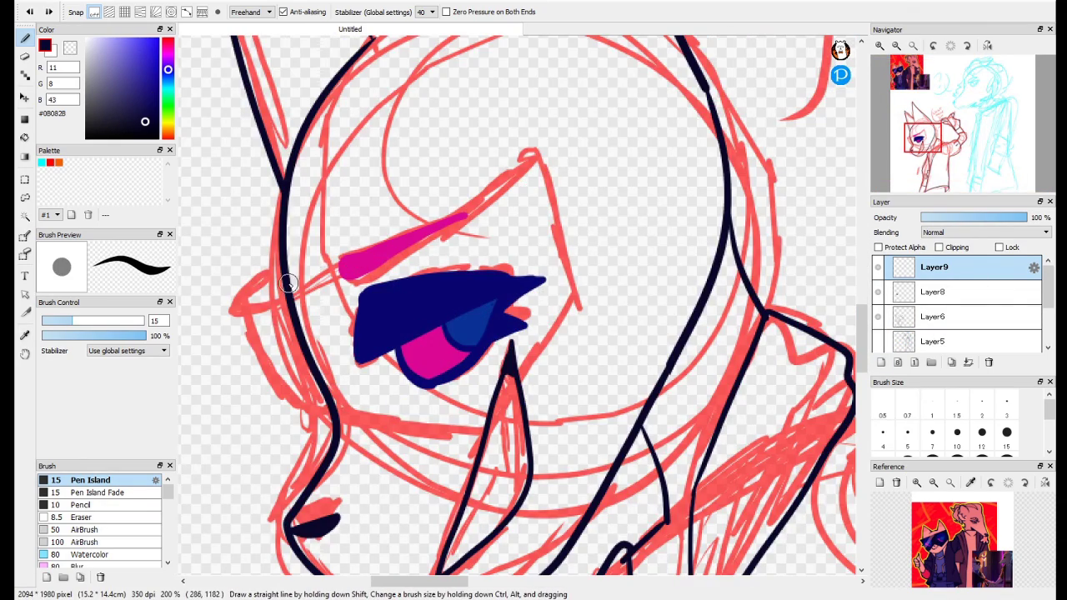
mouse_move(287, 284)
mouse_down()
mouse_move(540, 159)
mouse_move(536, 366)
mouse_up()
mouse_move(281, 258)
mouse_down()
mouse_move(249, 288)
mouse_move(269, 269)
mouse_up()
drag(305, 422, 326, 406)
drag(407, 408, 491, 374)
Hide the line art, eye and sketch layers, and fill the glasses outline with solid dark navy, including its small corner gap.
drag(877, 292, 877, 330)
scroll(878, 349, down, 3)
scroll(880, 333, up, 3)
click(25, 138)
click(375, 267)
key(b)
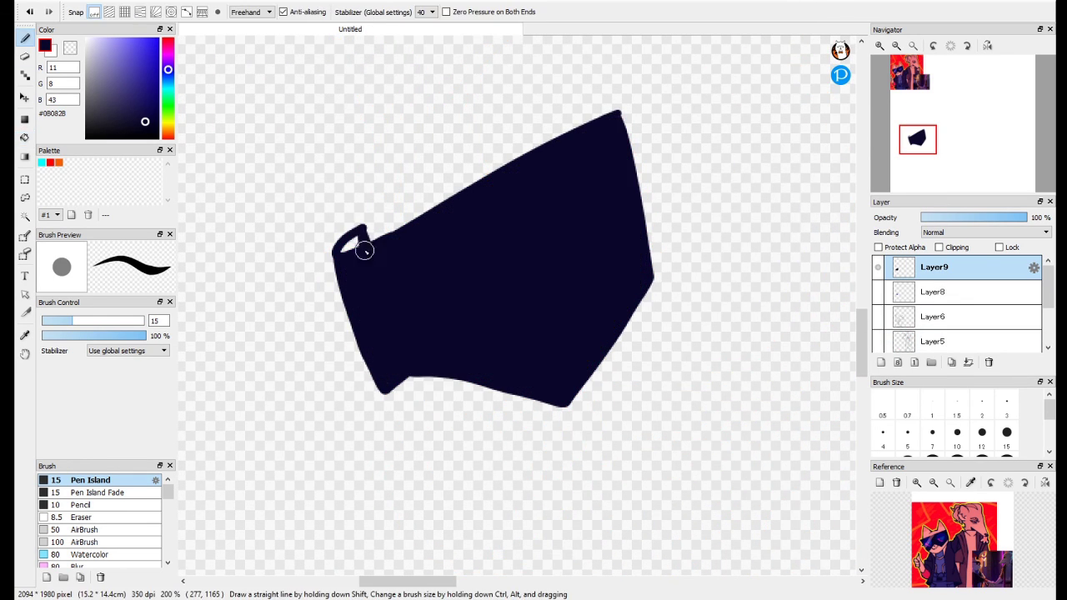
Move the eye layer above the glasses layer, and show Layer6 placed between the two.
drag(915, 294, 923, 271)
click(877, 317)
drag(914, 322, 919, 284)
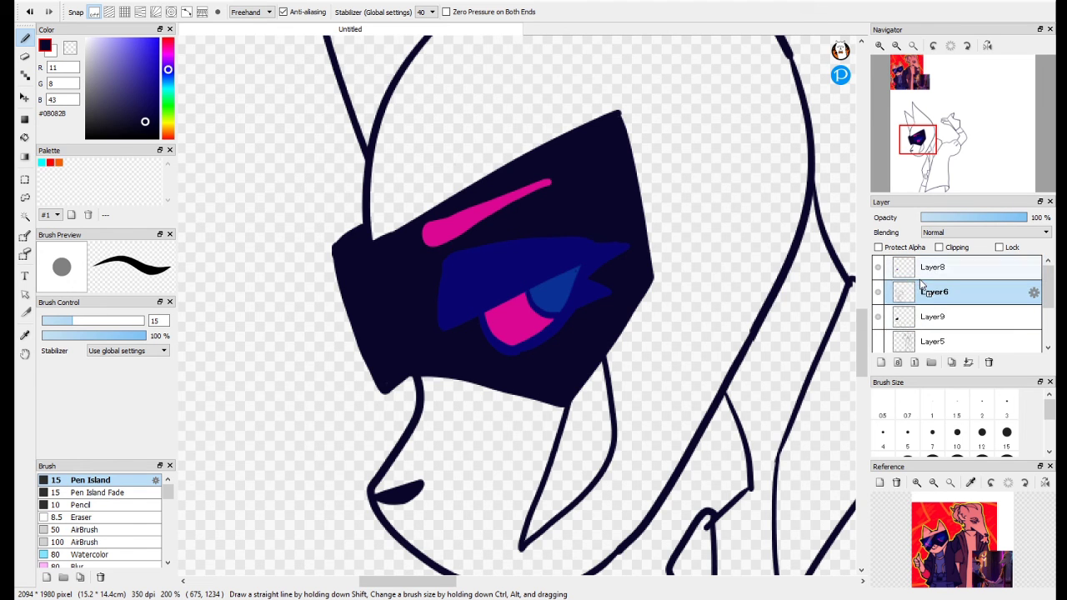
right_click(492, 269)
scroll(571, 350, up, 3)
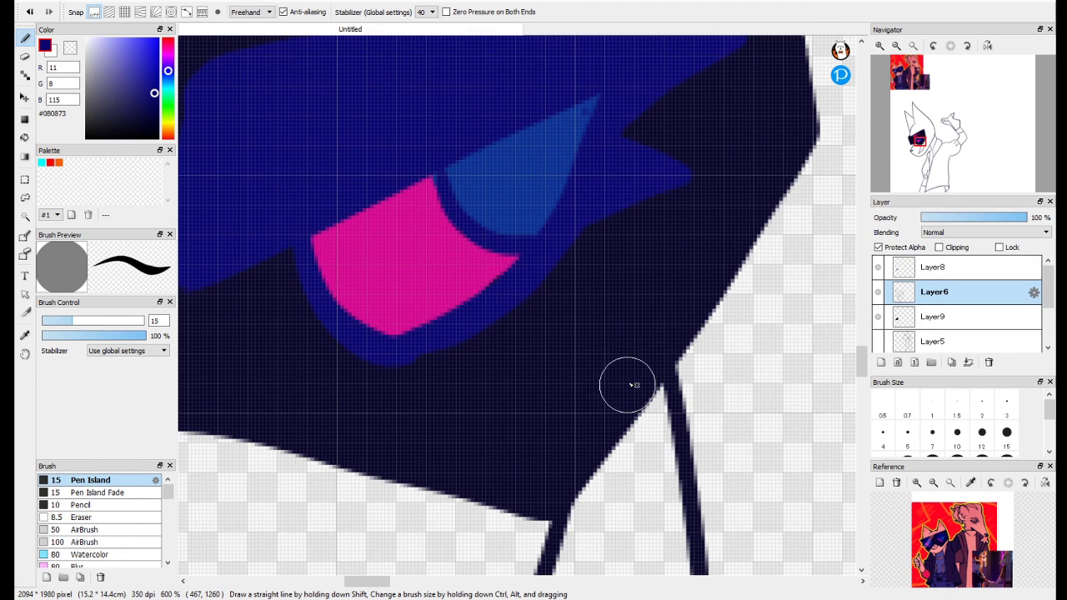
scroll(708, 386, down, 6)
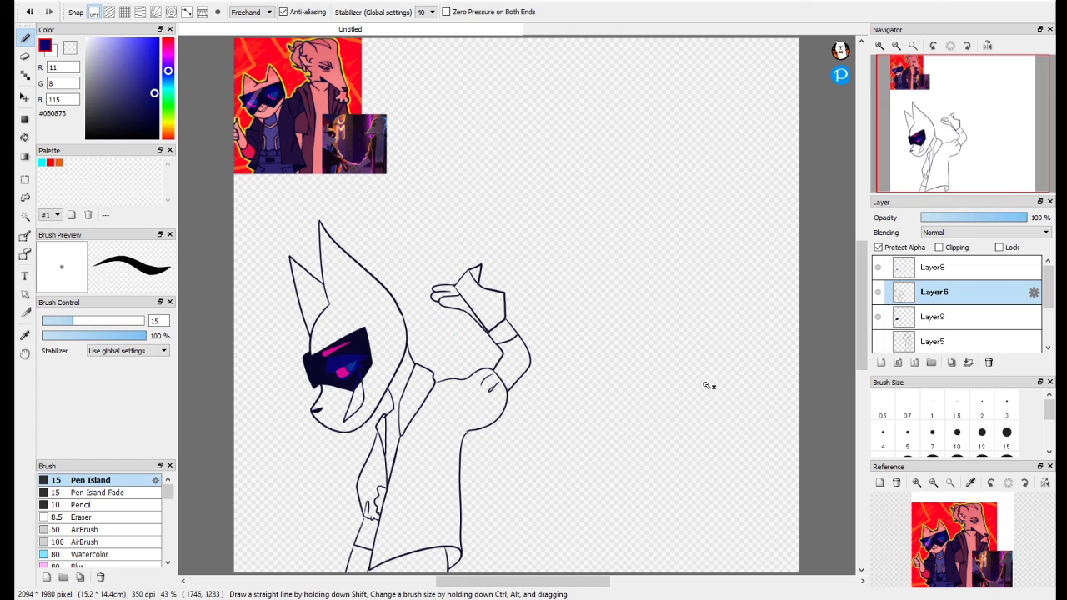
Turn off Protect Alpha on Layer6 and fill the back of the small character's raised hand with dark navy #0B082B.
alt+click(308, 361)
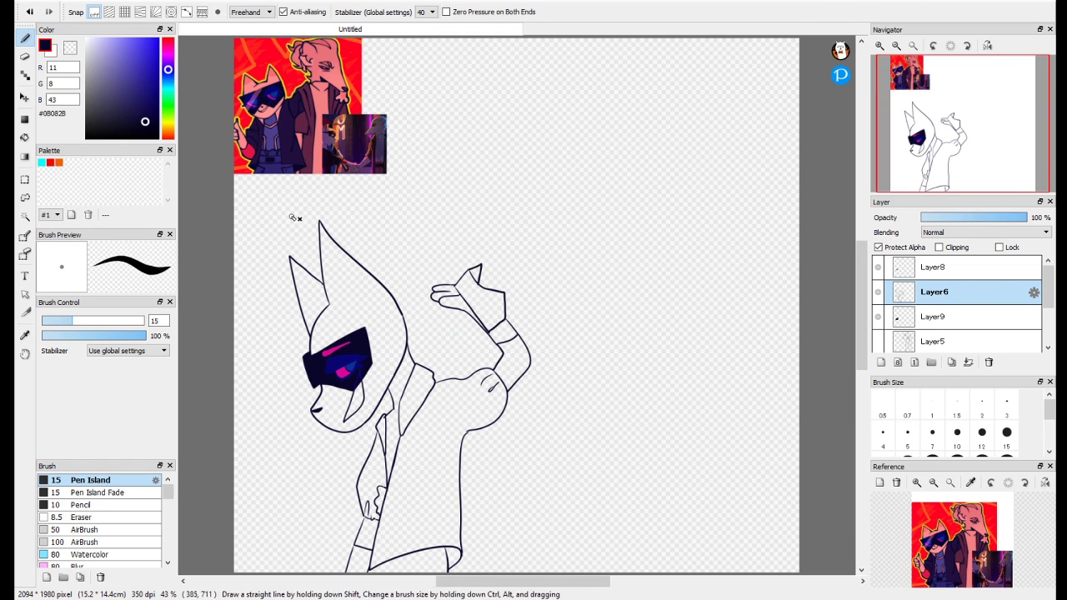
key(g)
click(891, 248)
click(472, 296)
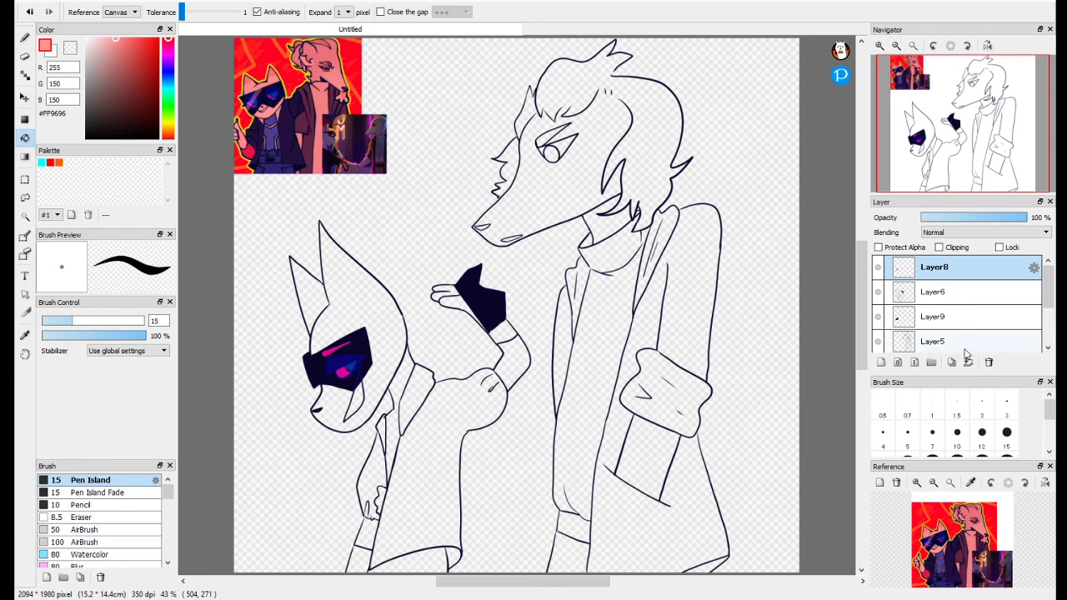
Merge the eye, line art and glasses layers down into Layer5, and add a new layer directly beneath it.
click(968, 362)
click(967, 362)
click(877, 292)
click(878, 292)
click(968, 362)
click(881, 362)
drag(933, 268, 933, 300)
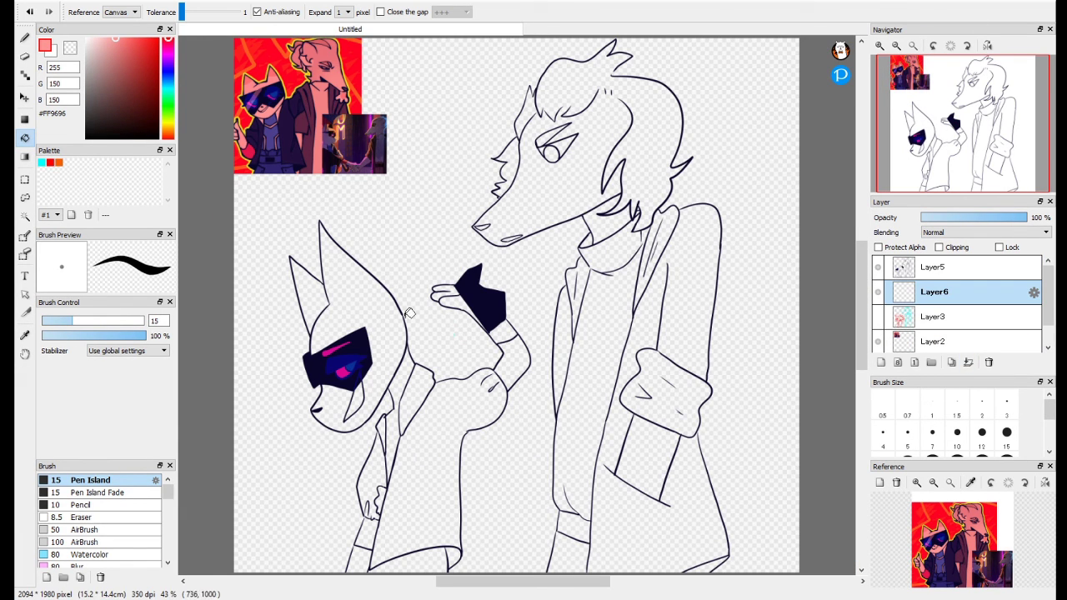
Fill the small character's head and both ears with pale pink #FFE4E4 on Layer6.
click(372, 316)
scroll(275, 87, up, 8)
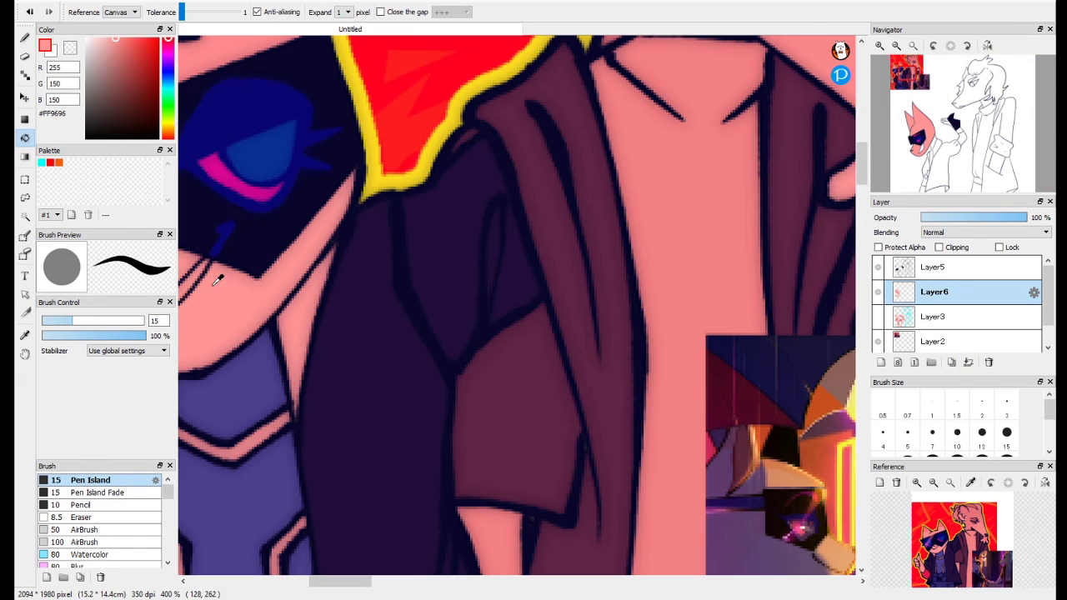
click(93, 38)
scroll(661, 382, down, 6)
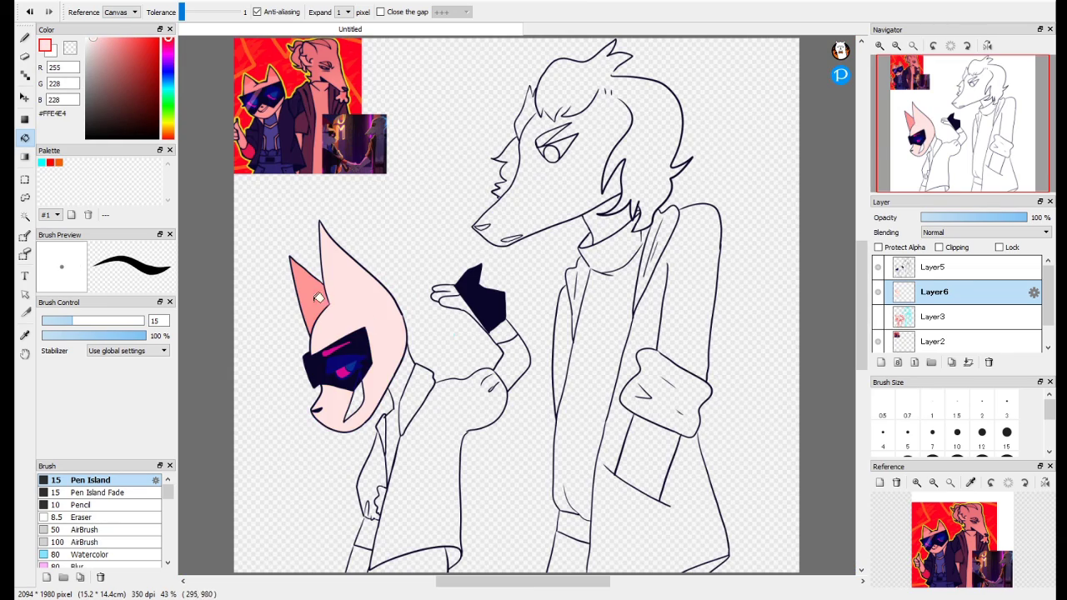
Sample the salmon tone #DF8F80 using the reference picture, and try it as the small character's head fill before undoing that fill.
scroll(661, 383, up, 7)
right_click(660, 383)
drag(670, 434, 498, 187)
right_click(518, 324)
click(913, 46)
click(377, 294)
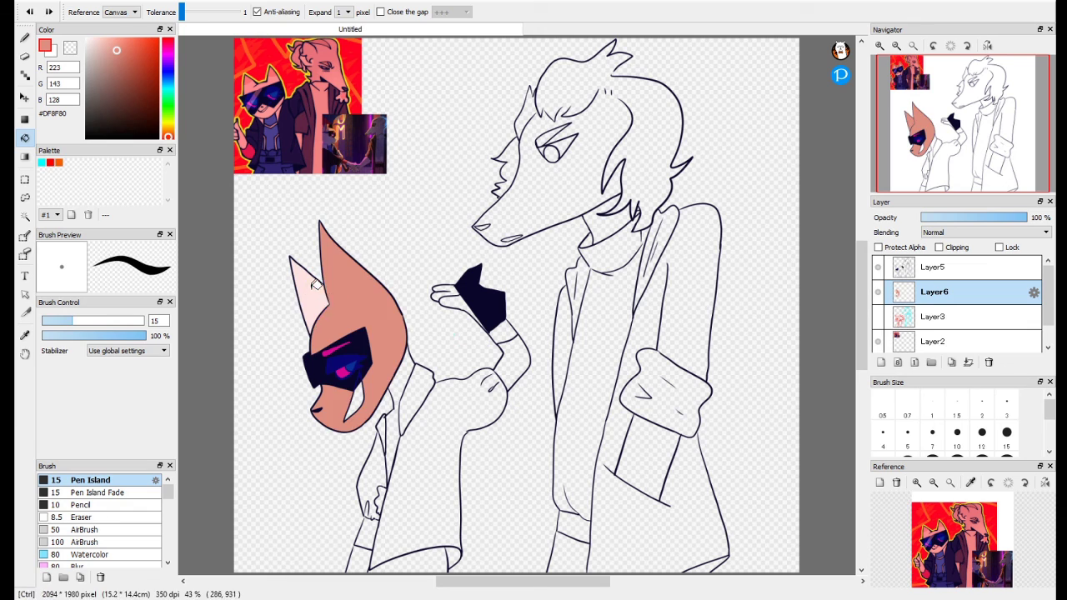
key(ctrl+z)
Draw a curved #DF8F80 line across each of the small character's ears on Layer6 to mark off the tips.
click(25, 38)
scroll(320, 256, up, 4)
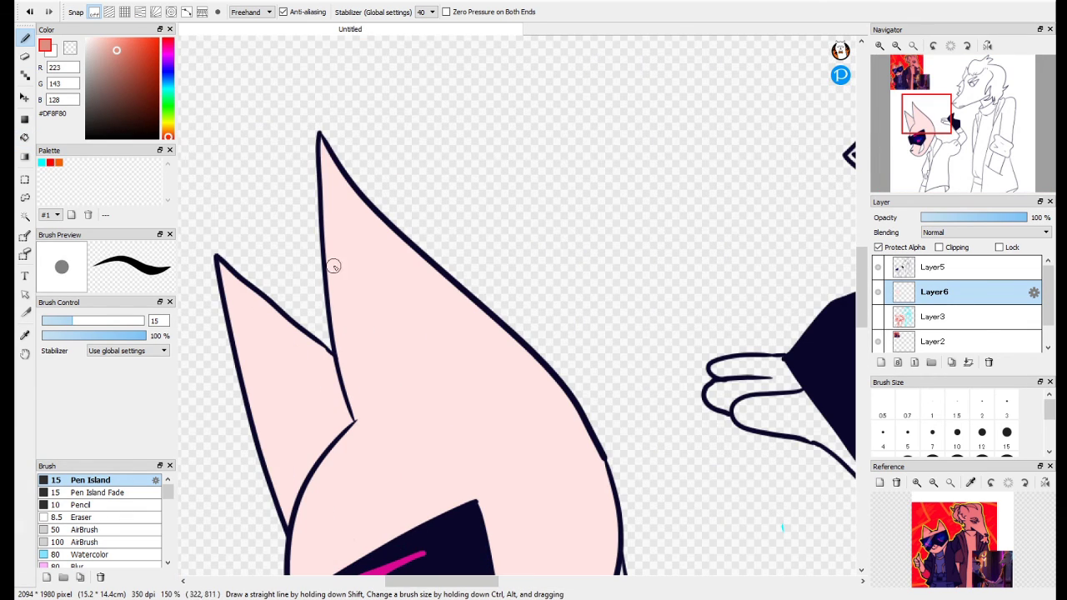
drag(222, 43, 334, 573)
drag(254, 464, 399, 467)
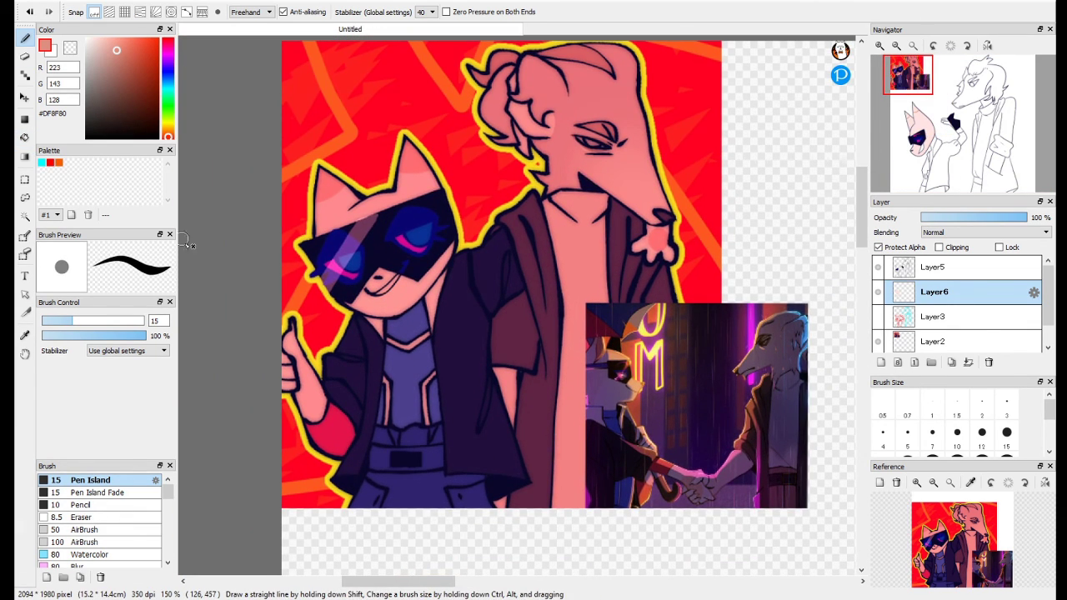
Try to clear the red background around the small character in the Layer2 reference picture using transparent fills.
key(g)
click(898, 338)
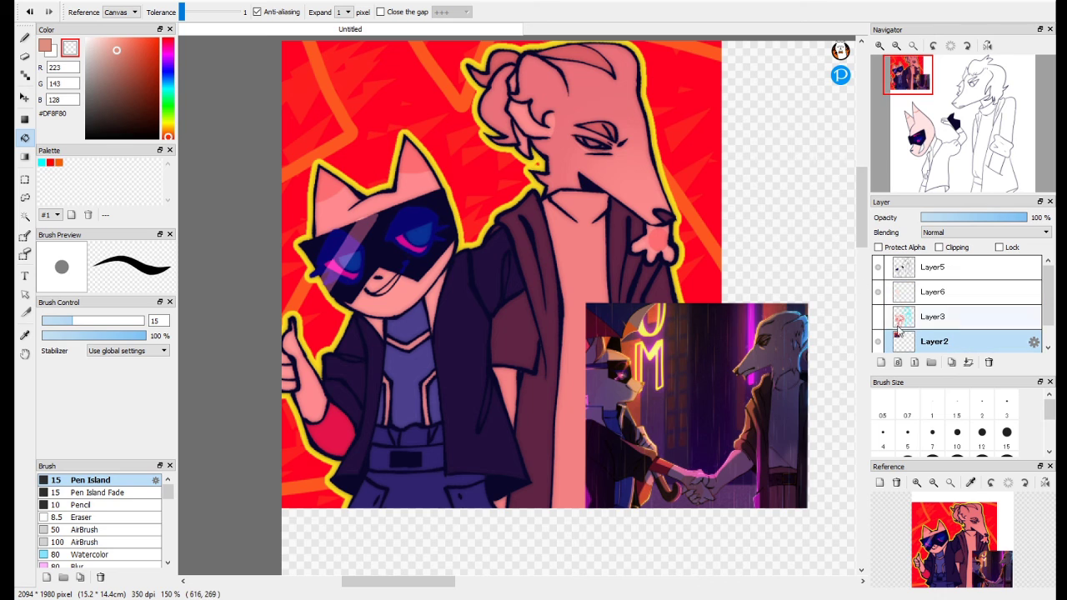
click(385, 167)
click(321, 107)
click(332, 150)
click(314, 200)
click(294, 212)
click(292, 274)
click(317, 321)
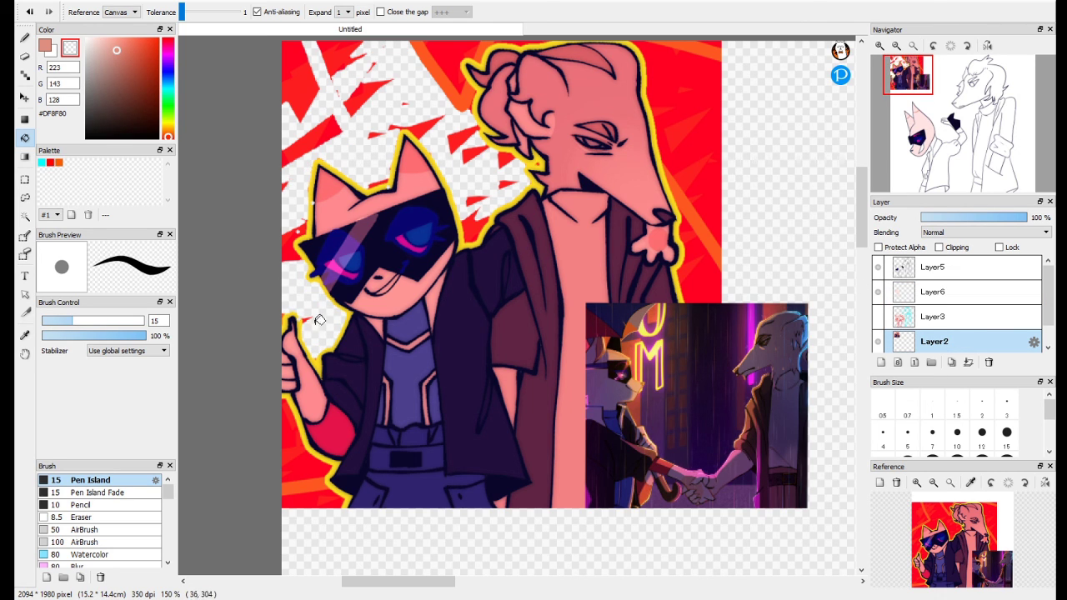
click(340, 317)
Try to select the pink ear and forehead areas of the small character in the Layer2 reference picture.
click(25, 236)
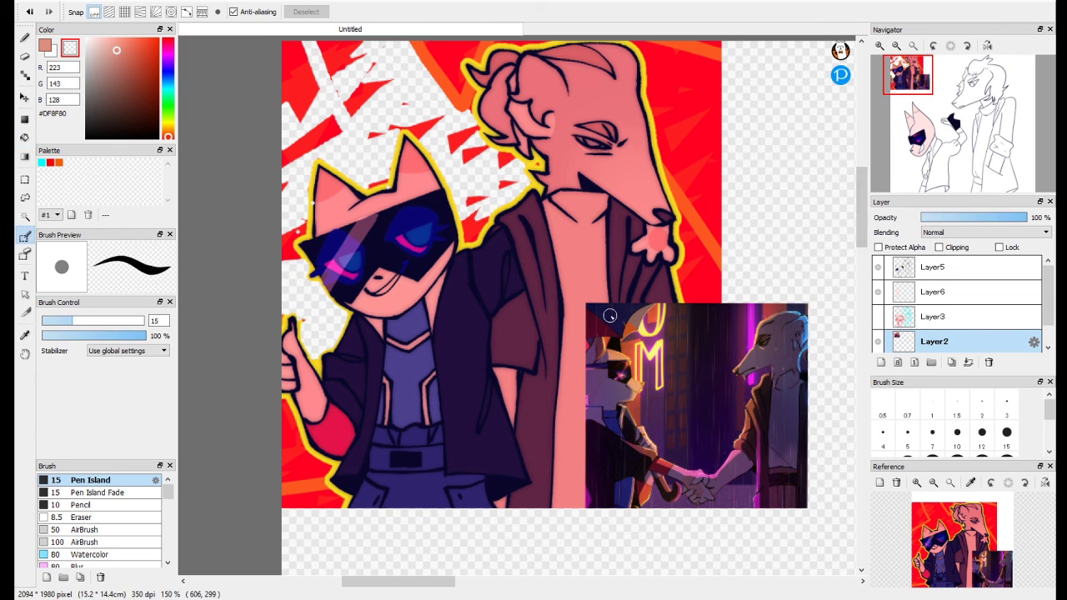
scroll(350, 154, up, 2)
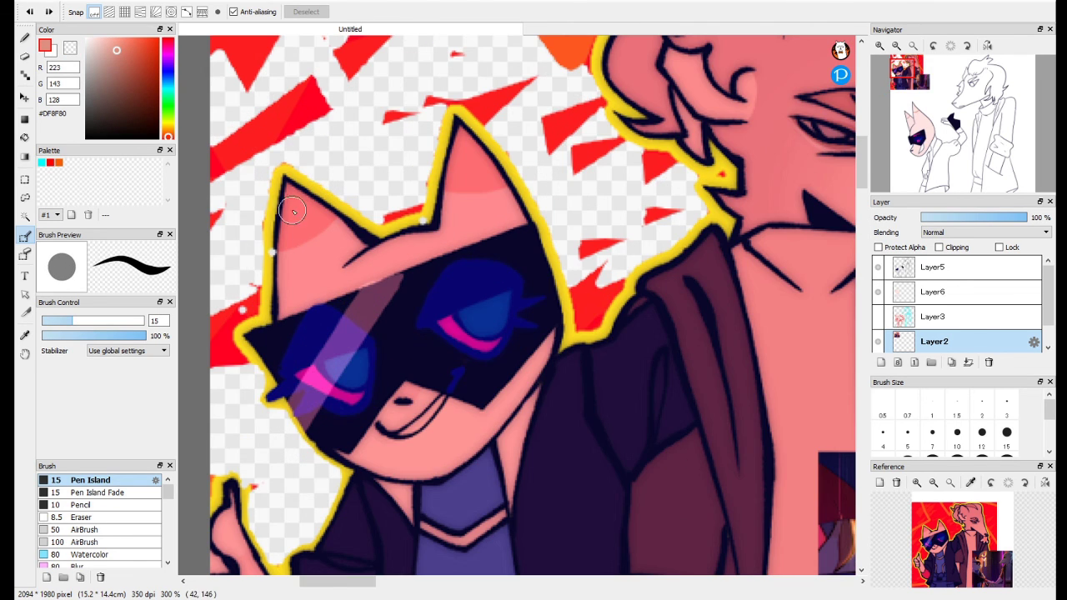
key(w)
click(296, 271)
click(475, 209)
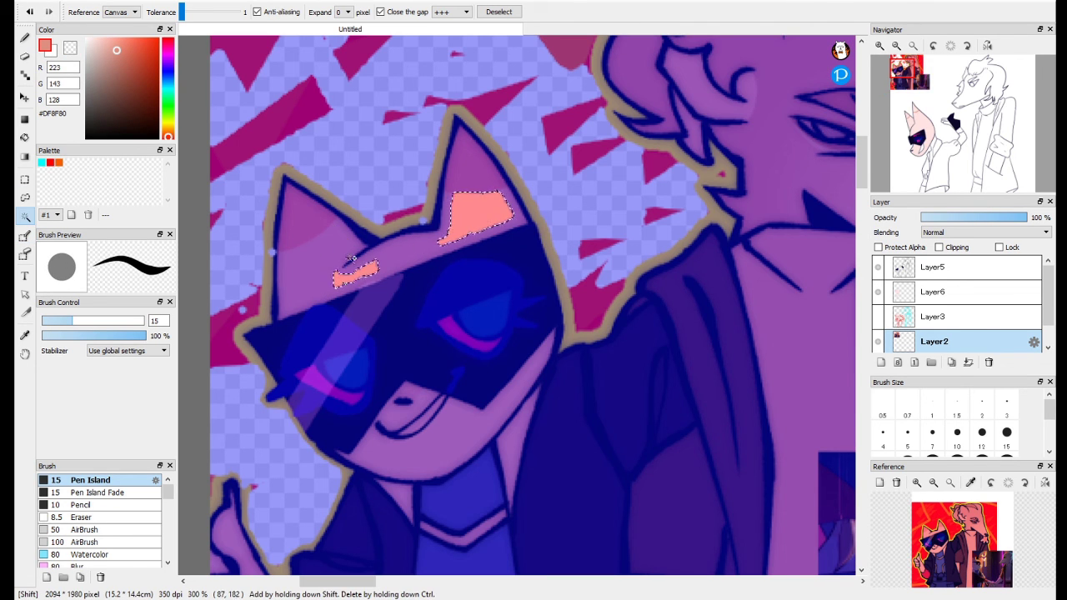
shift+click(310, 275)
shift+click(359, 261)
shift+click(305, 233)
click(25, 236)
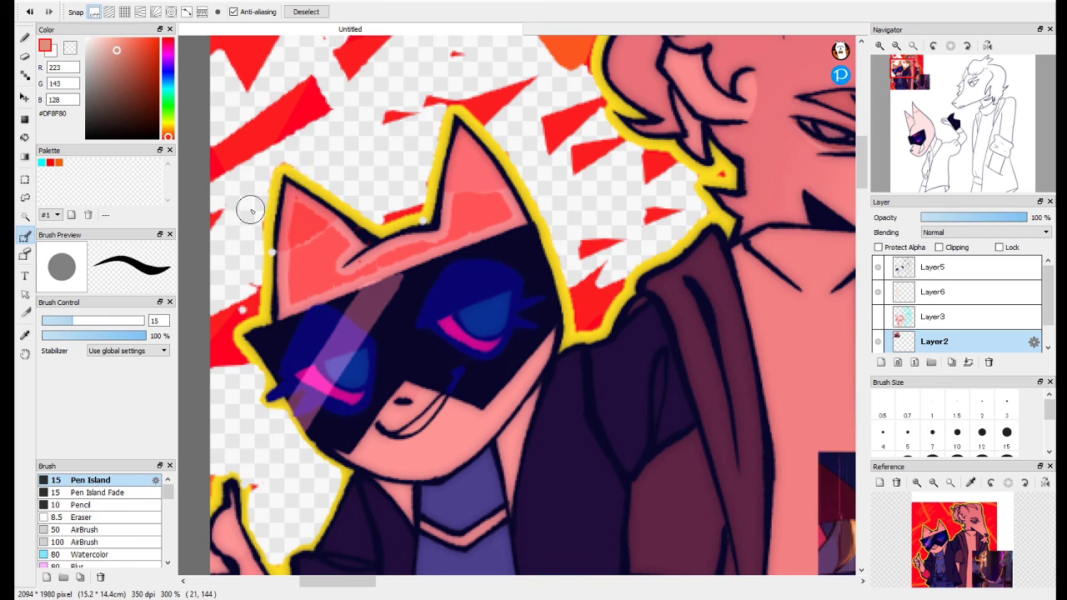
mouse_move(284, 186)
mouse_down()
mouse_move(279, 310)
mouse_move(323, 237)
mouse_up()
Undo the background clearing on the Layer2 reference picture.
click(912, 46)
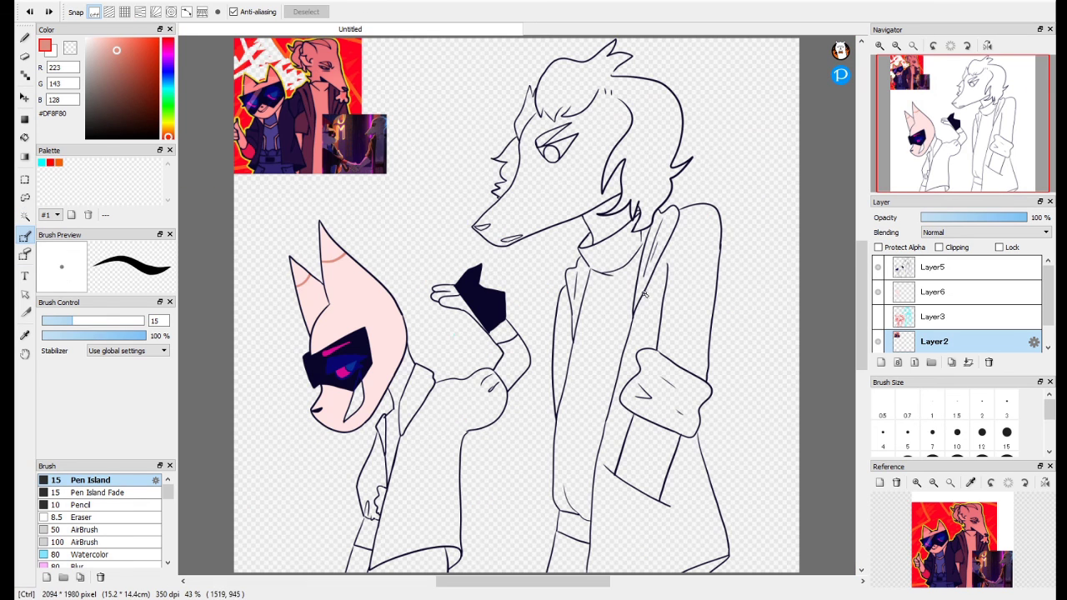
key(ctrl+z)
key(ctrl+z)
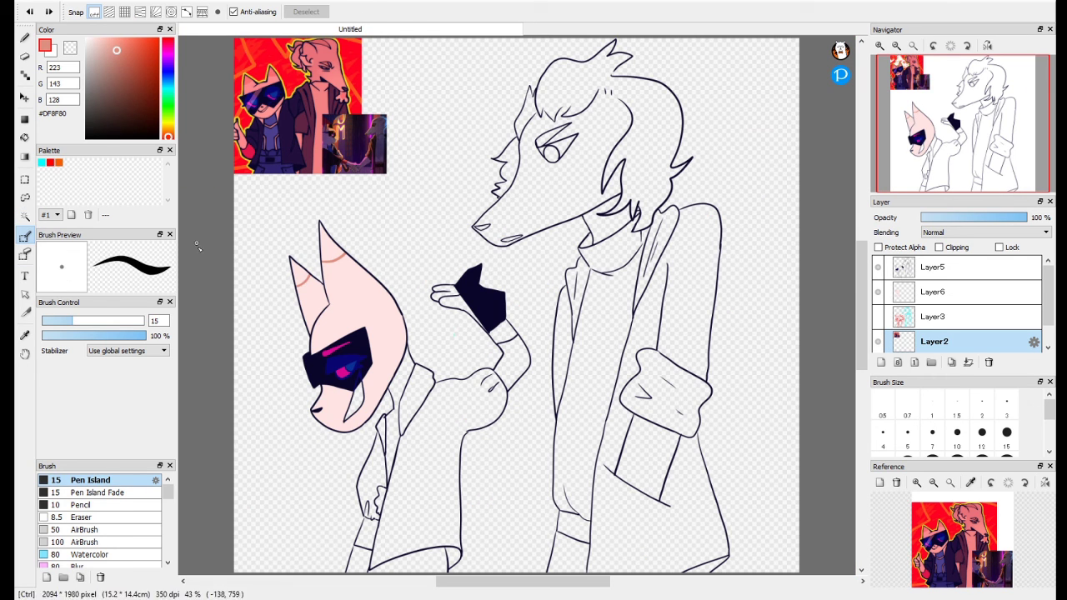
Fill both ear tips beyond the curved lines with salmon #DF8F80 on Layer6.
scroll(964, 557, up, 5)
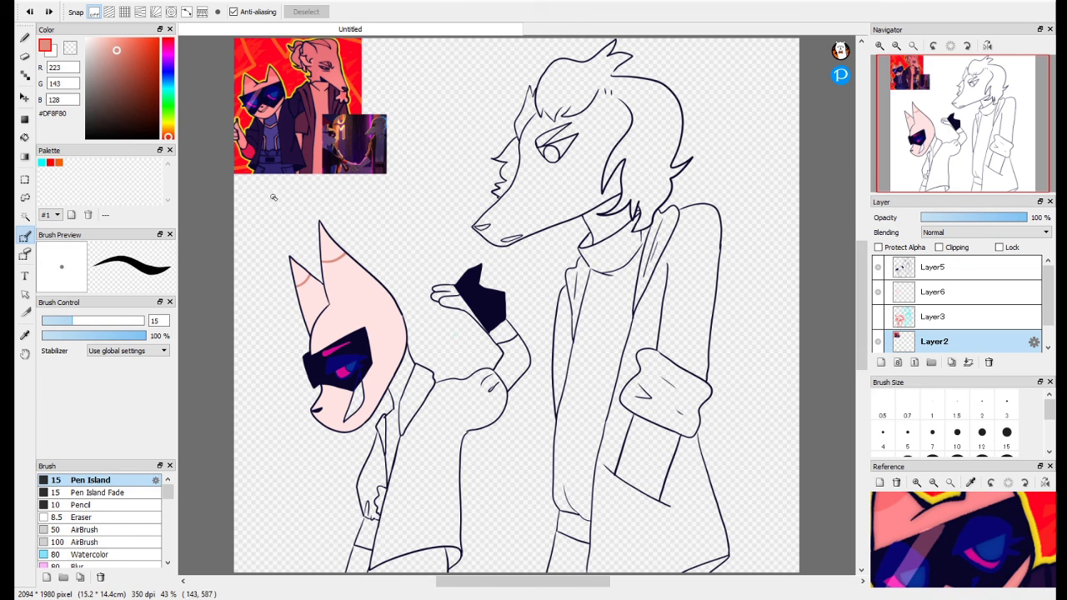
scroll(299, 300, up, 5)
key(g)
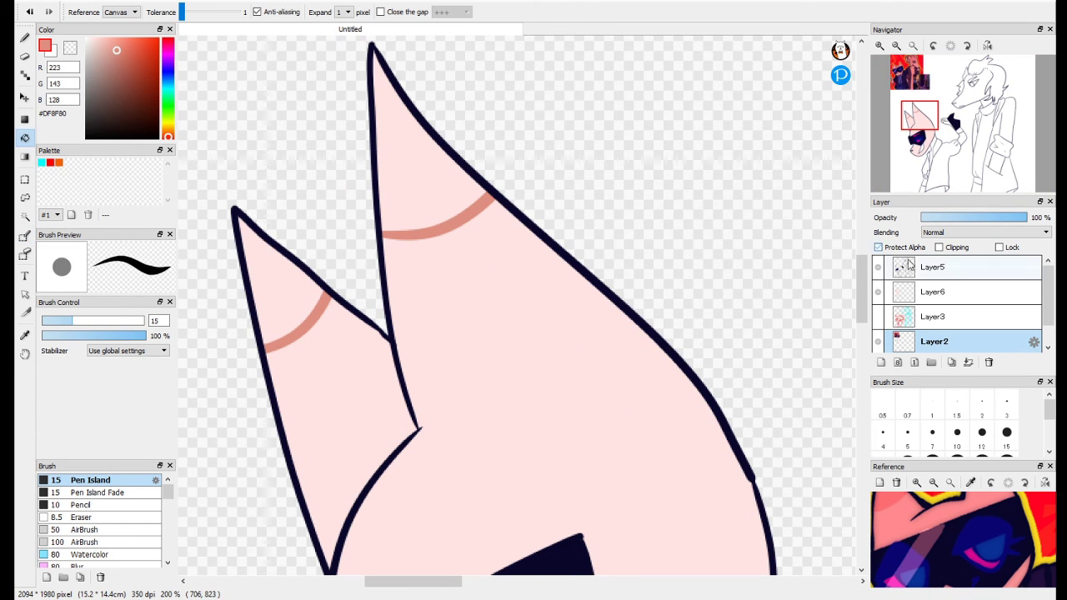
click(941, 292)
click(421, 179)
click(292, 275)
click(913, 46)
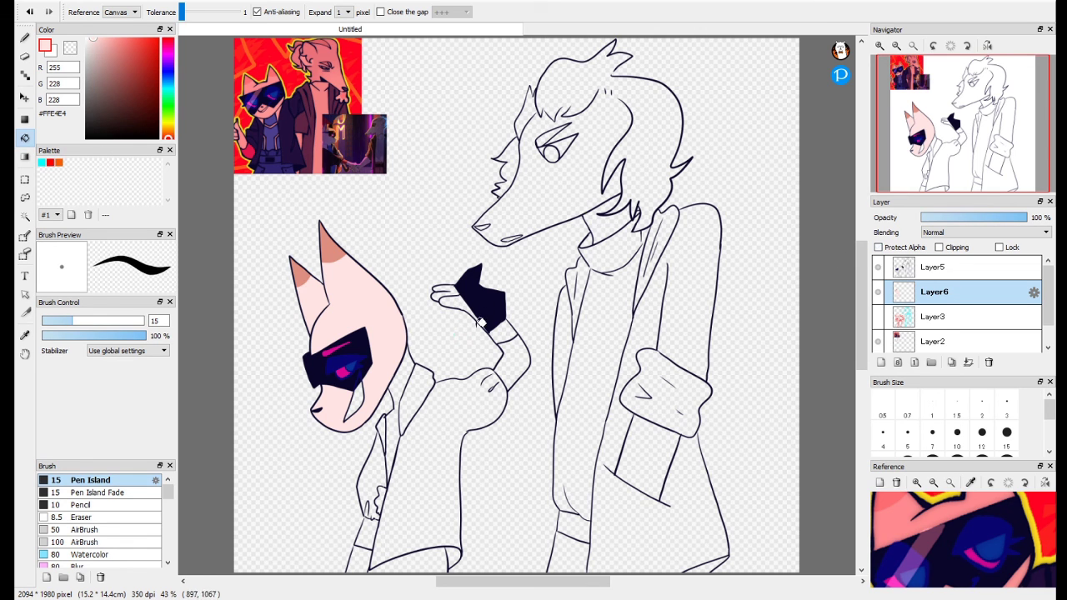
Fill the fingers and wrist of the small character's raised hand with pale pink #FFE4E4.
scroll(358, 133, up, 5)
drag(435, 317, 400, 224)
click(914, 46)
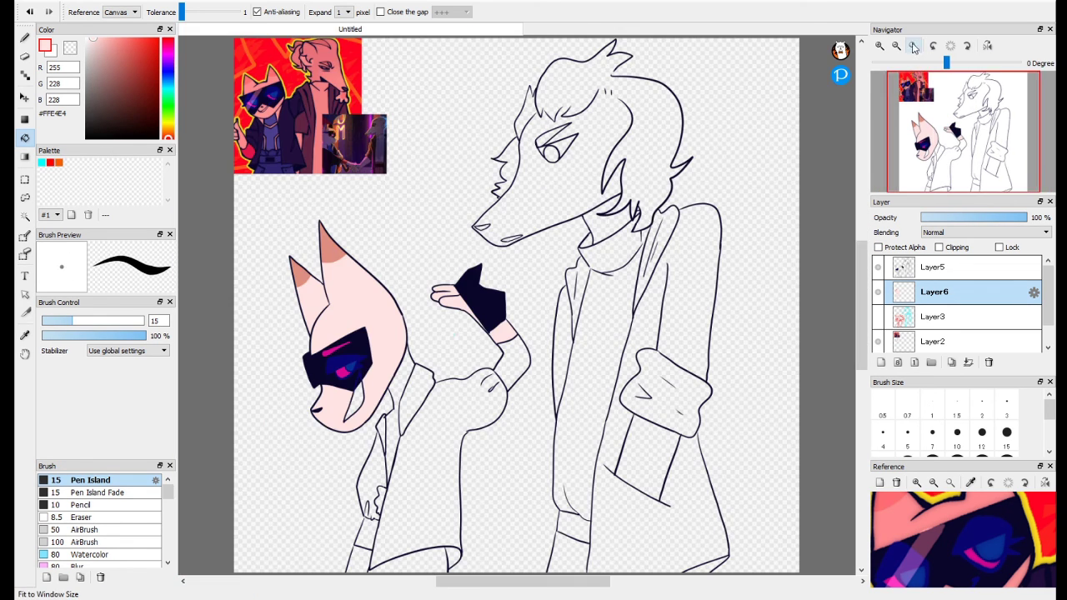
Fill the small character's undershirt with purple #4E4090 and the jacket with dark purple #25113E, touching up the sleeve crease.
alt+click(277, 118)
click(413, 414)
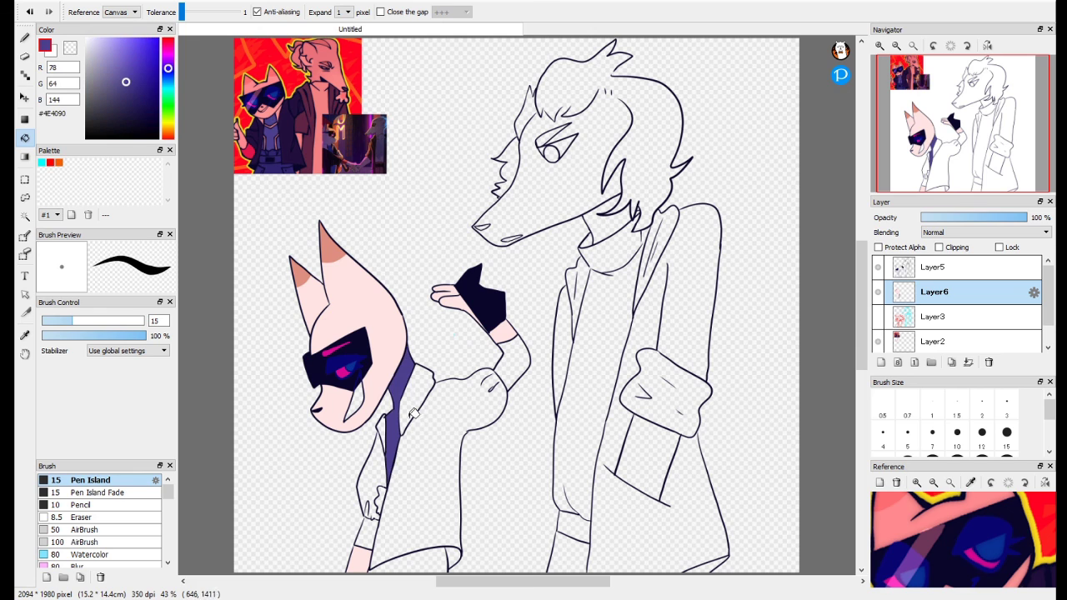
alt+click(290, 127)
click(492, 392)
scroll(494, 390, up, 4)
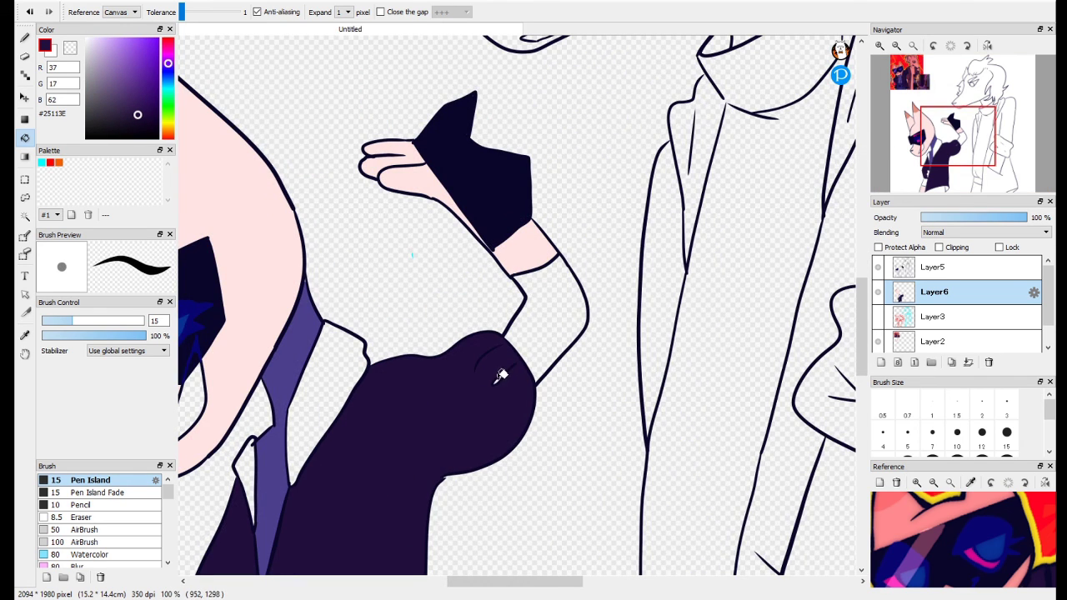
key(b)
drag(495, 383, 510, 365)
click(913, 46)
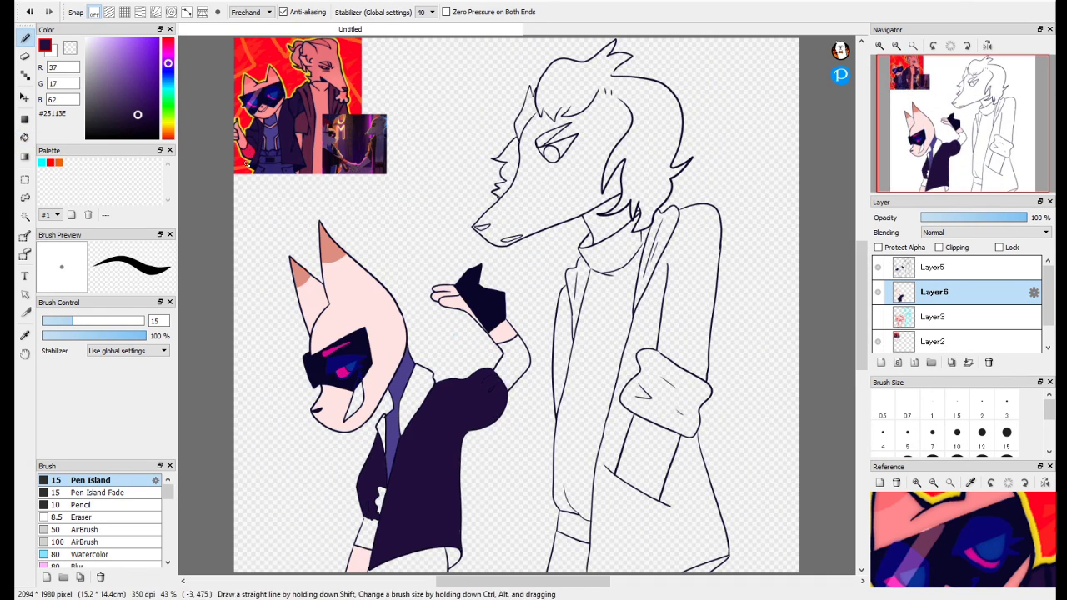
Fill the small character's arm bands with the reference's red, and the small shape by the jacket front with indigo #31256F.
alt+click(308, 129)
click(26, 139)
click(369, 525)
alt+click(279, 164)
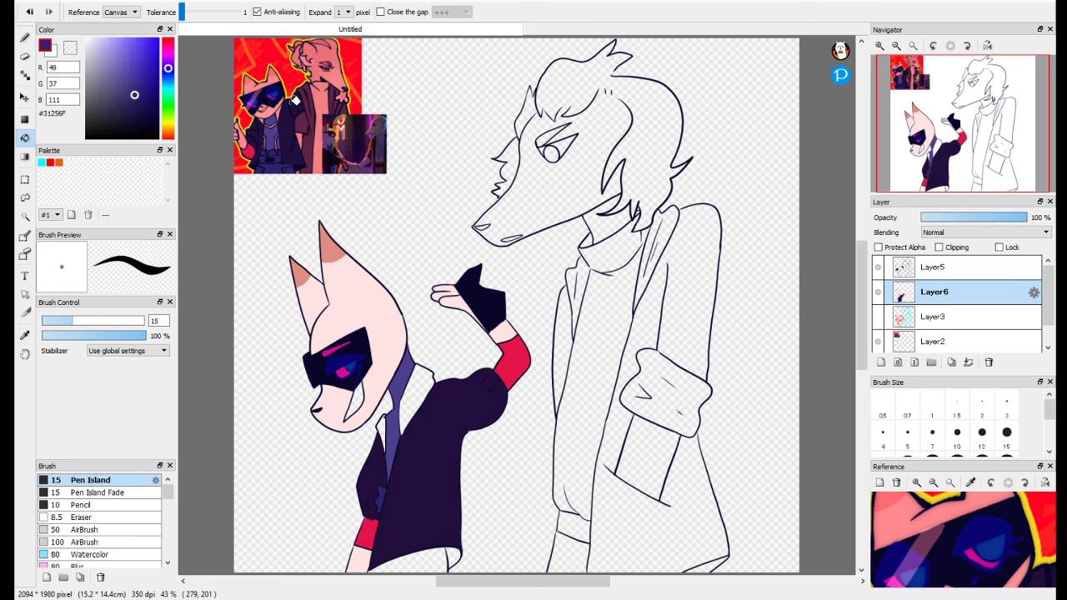
Fill the small character's collar with pink #FC9394 and the cheek marking with pale cream #FFF9E0.
alt+click(279, 110)
click(413, 388)
scroll(325, 92, up, 15)
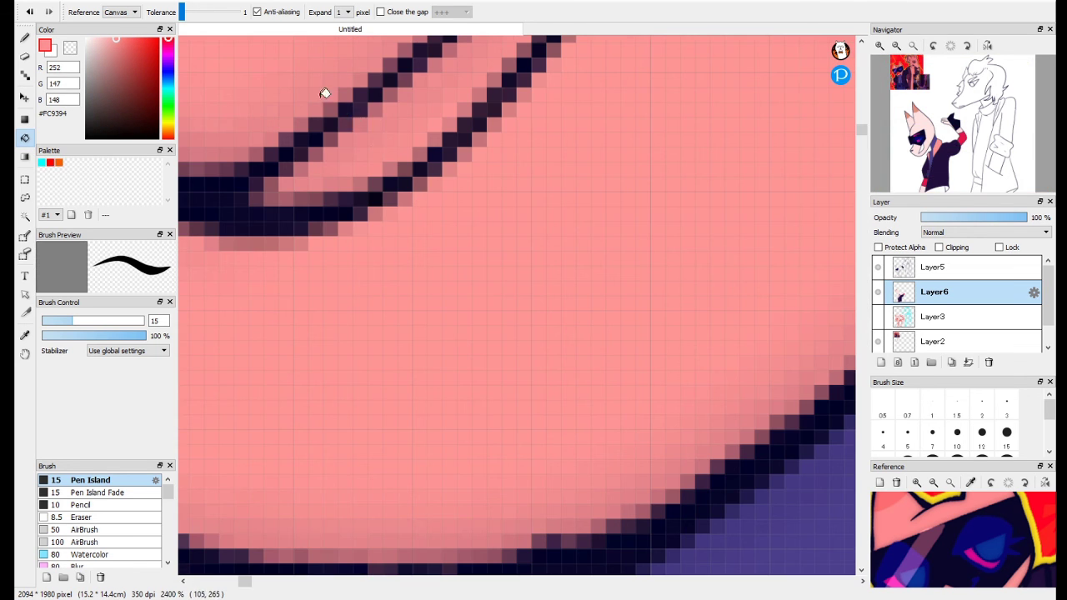
drag(91, 34, 94, 36)
click(168, 120)
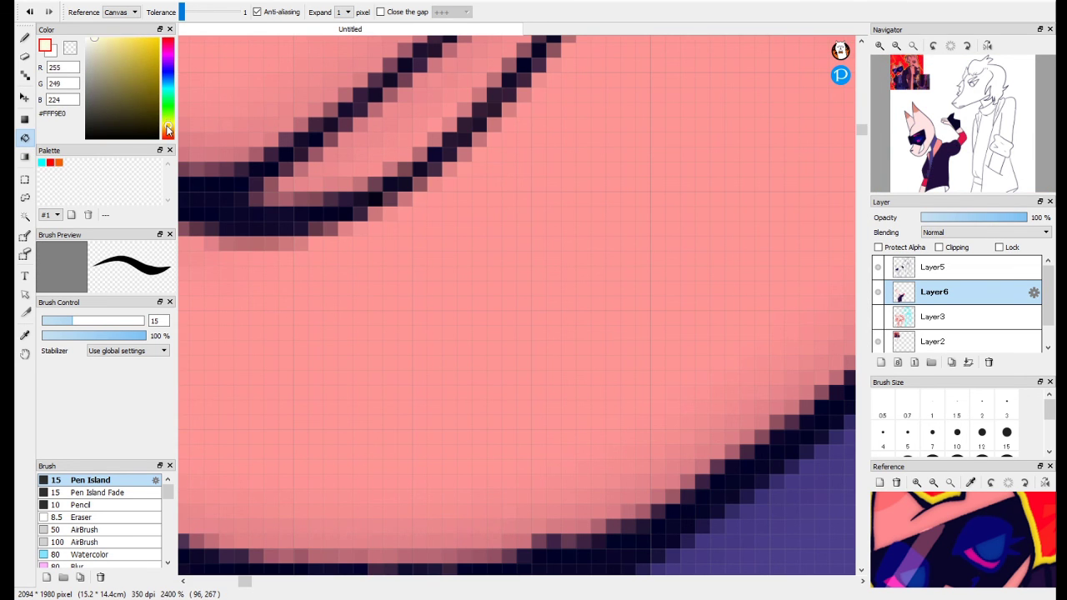
click(913, 47)
click(356, 402)
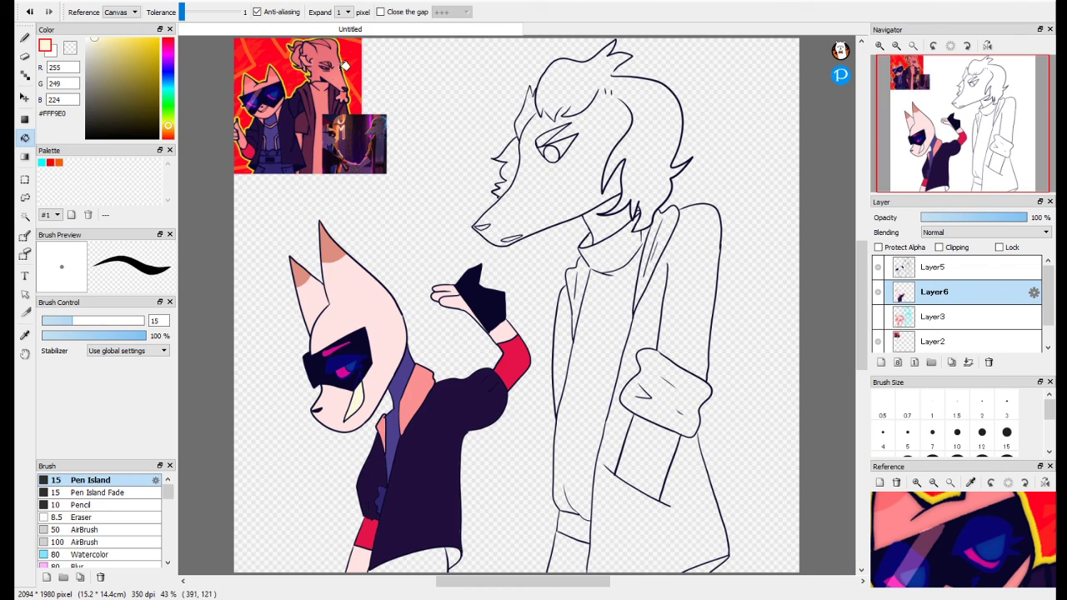
Try brown #AB7B62 sampled from the reference picture as the long-snouted character's fur fill.
scroll(345, 65, up, 12)
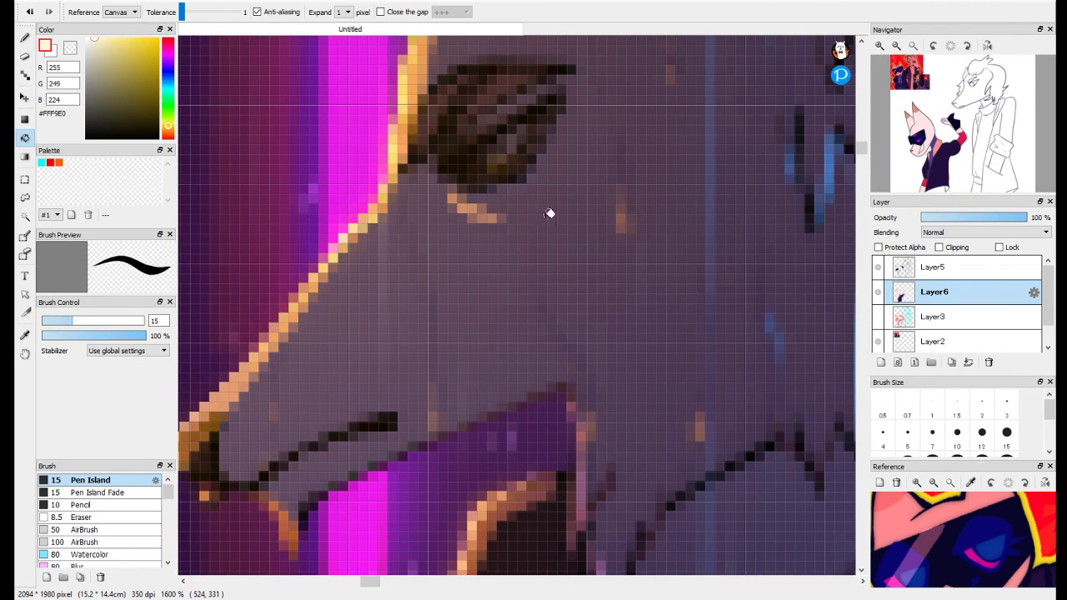
drag(550, 213, 393, 309)
right_click(401, 219)
click(913, 47)
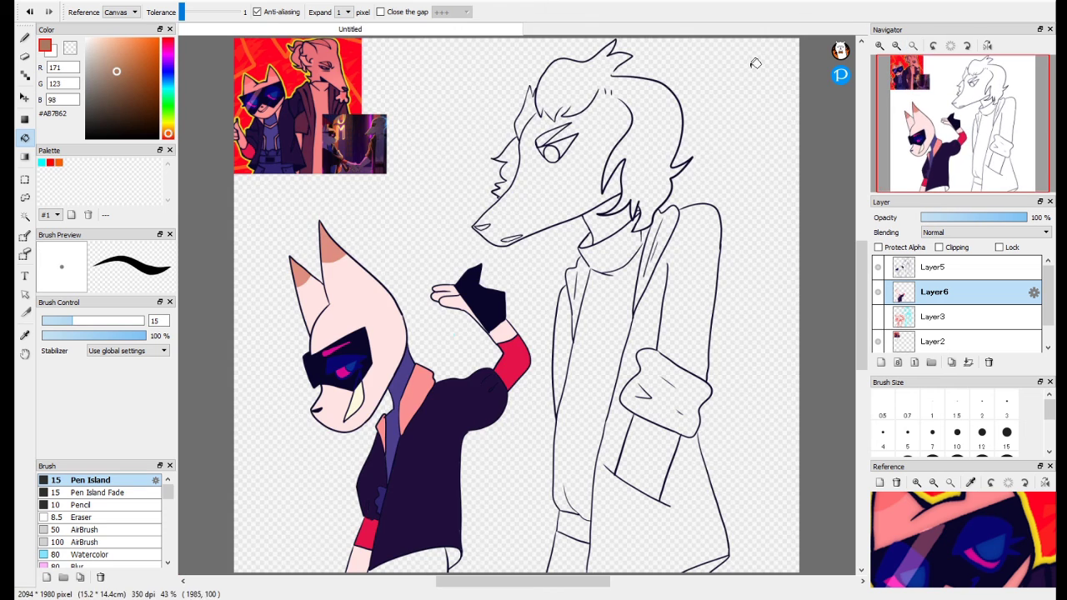
click(549, 192)
key(ctrl+z)
Try the reference pinks #EB727B and #F6969D as the long-snouted character's fur fill.
right_click(329, 50)
click(550, 180)
key(ctrl+z)
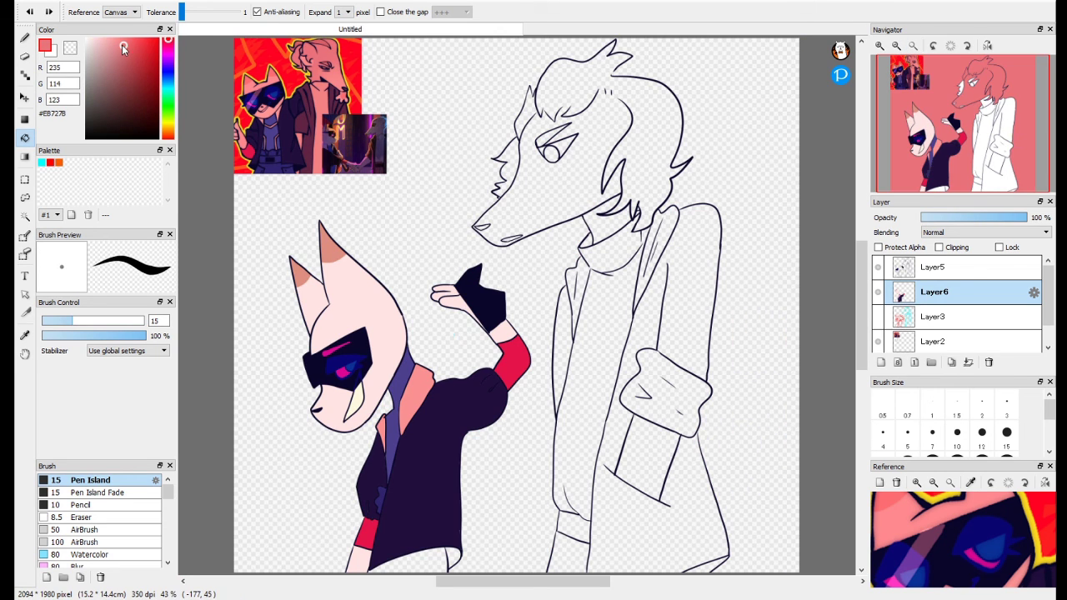
right_click(335, 51)
click(563, 186)
key(ctrl+z)
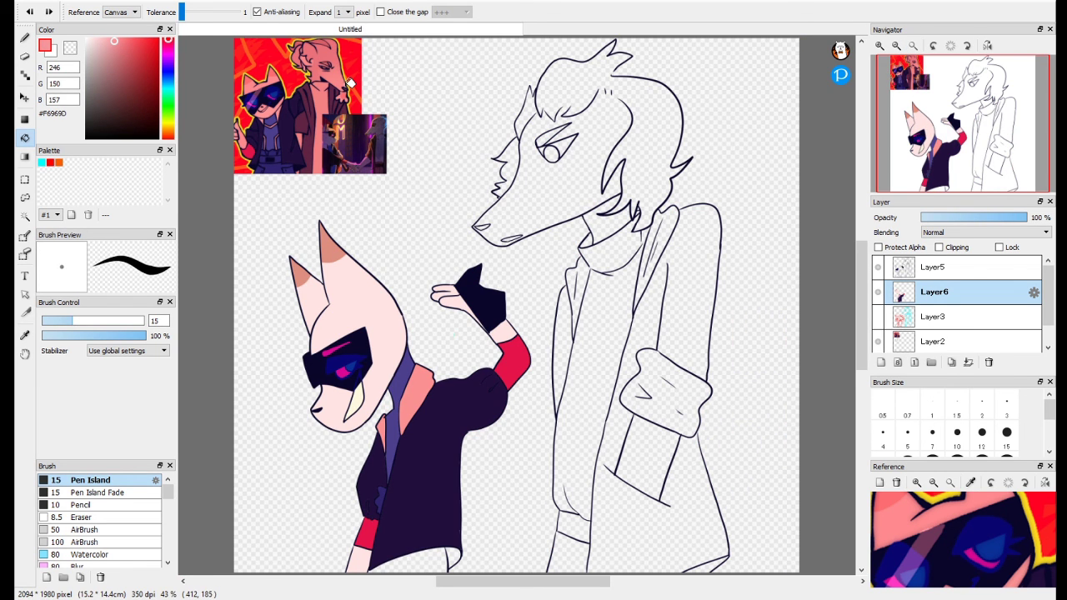
Try magenta pink #DD629C as the long-snouted character's fur fill.
drag(1029, 563, 975, 403)
scroll(985, 529, up, 3)
click(631, 180)
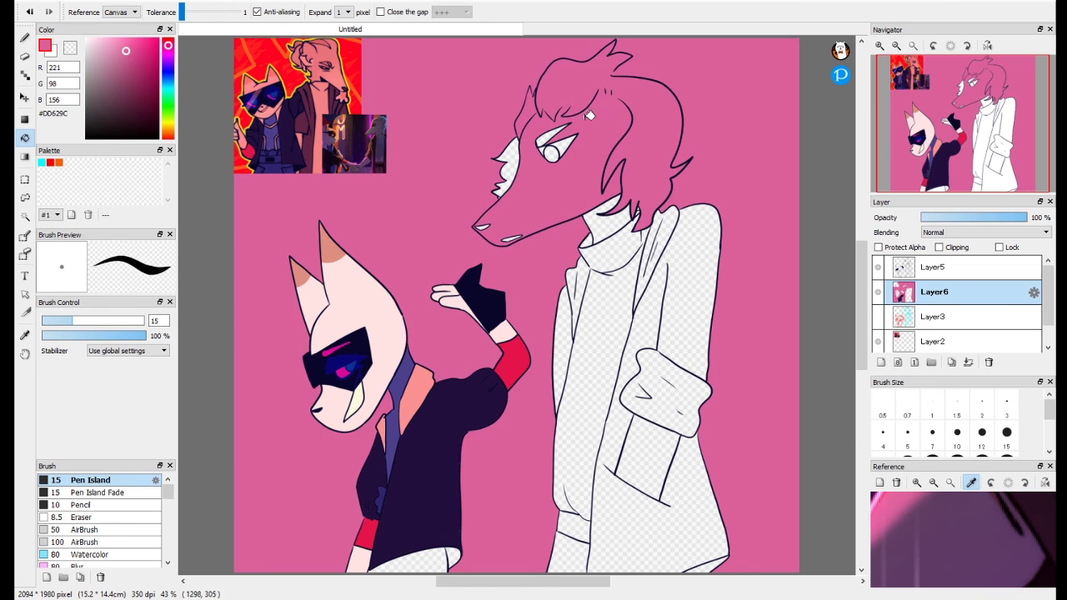
key(ctrl+z)
Fill the long-snouted character's head, hair and forearm with beige #E0D8C0.
click(167, 126)
click(108, 56)
click(24, 38)
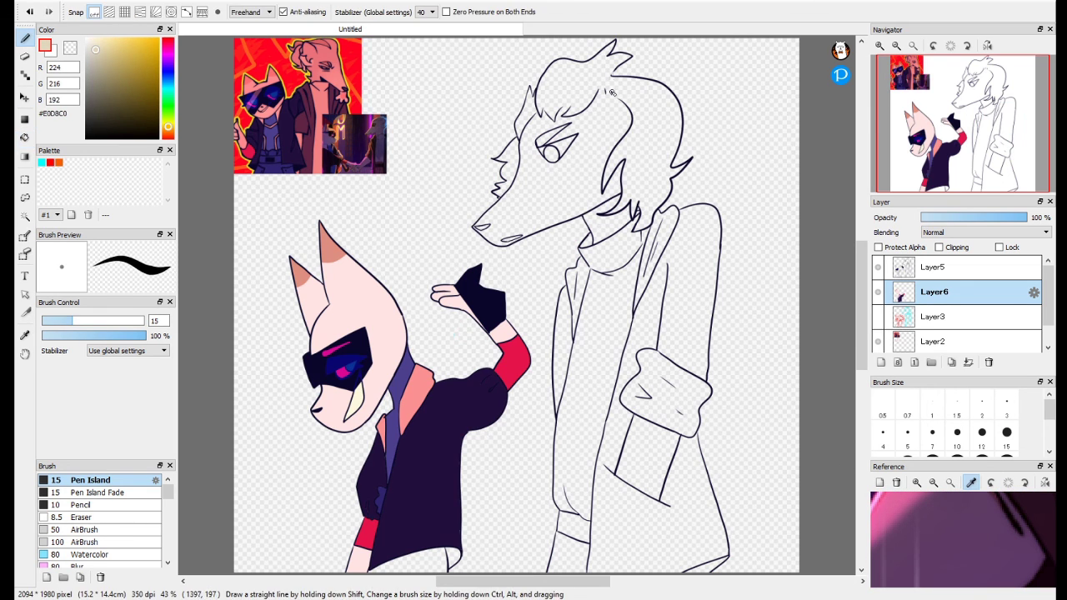
click(24, 137)
click(526, 151)
click(648, 462)
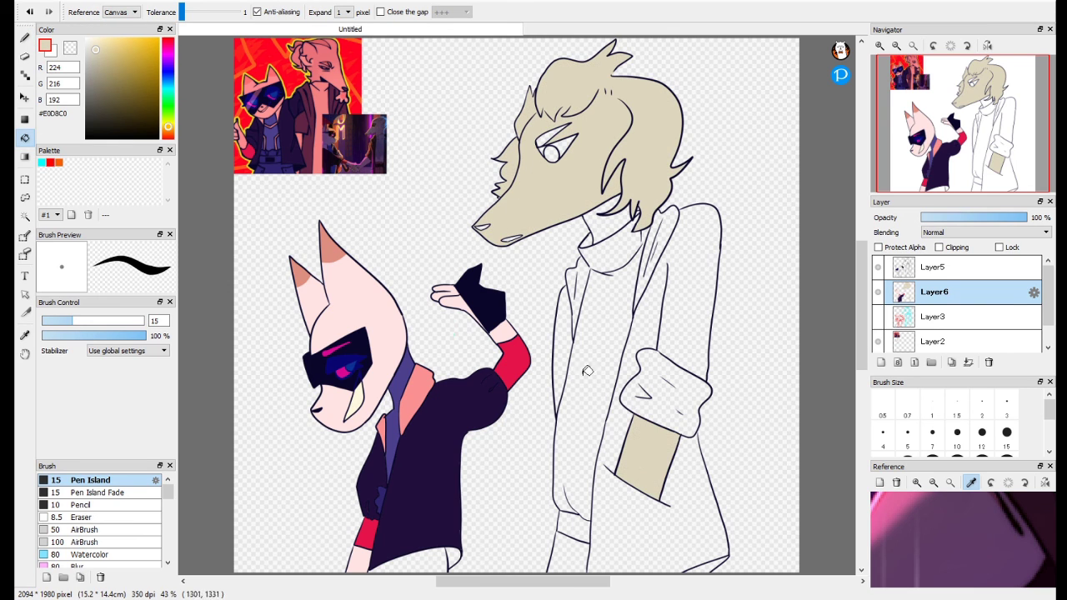
Fill the long-snouted character's turtleneck with salmon #F48183, and the coat with its cuff and lapels with maroon #5F2444.
alt+click(320, 103)
click(615, 246)
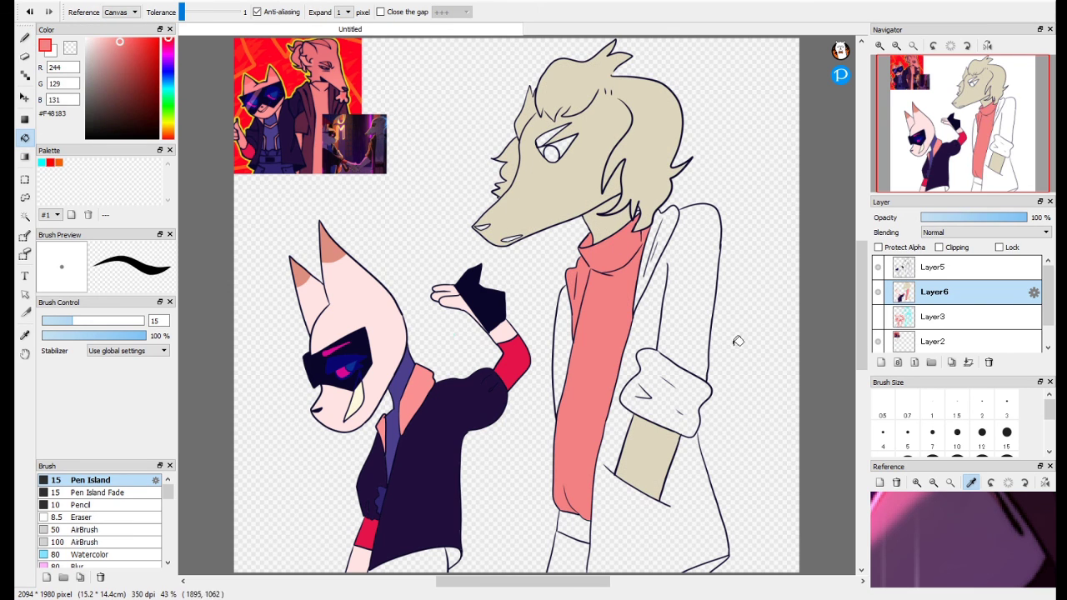
click(693, 311)
click(667, 389)
click(660, 239)
click(562, 362)
Fill the long-snouted character's trousers with muted purple #774768.
scroll(377, 164, up, 10)
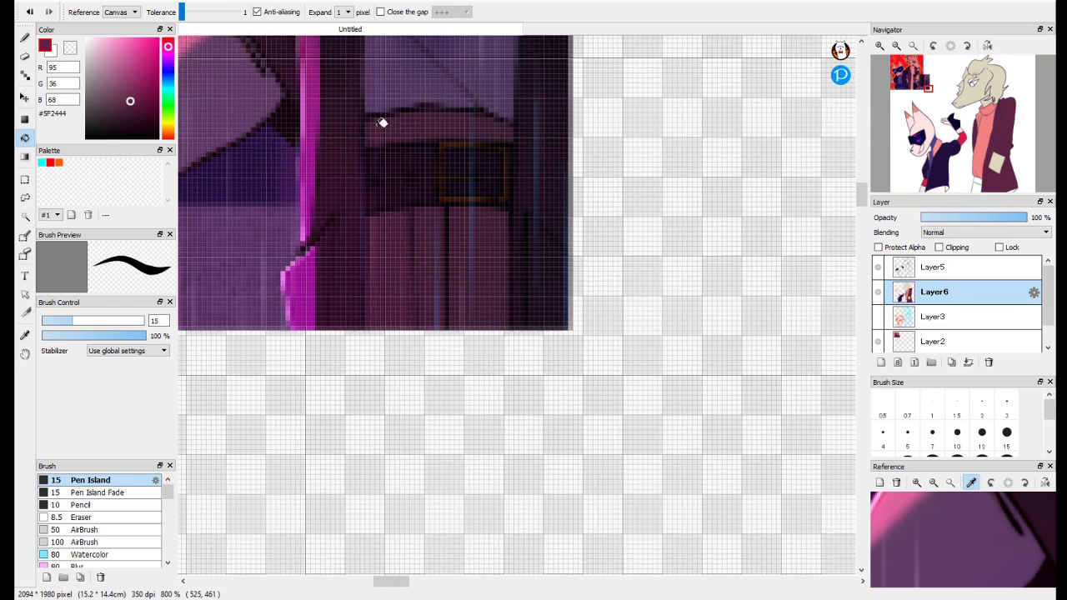
drag(127, 114, 115, 92)
click(913, 46)
click(563, 548)
Fill the belt area below the long-snouted character's turtleneck with dark purple #5B2153, and the leftover collar gap under the hair with salmon #F48183.
scroll(332, 115, up, 8)
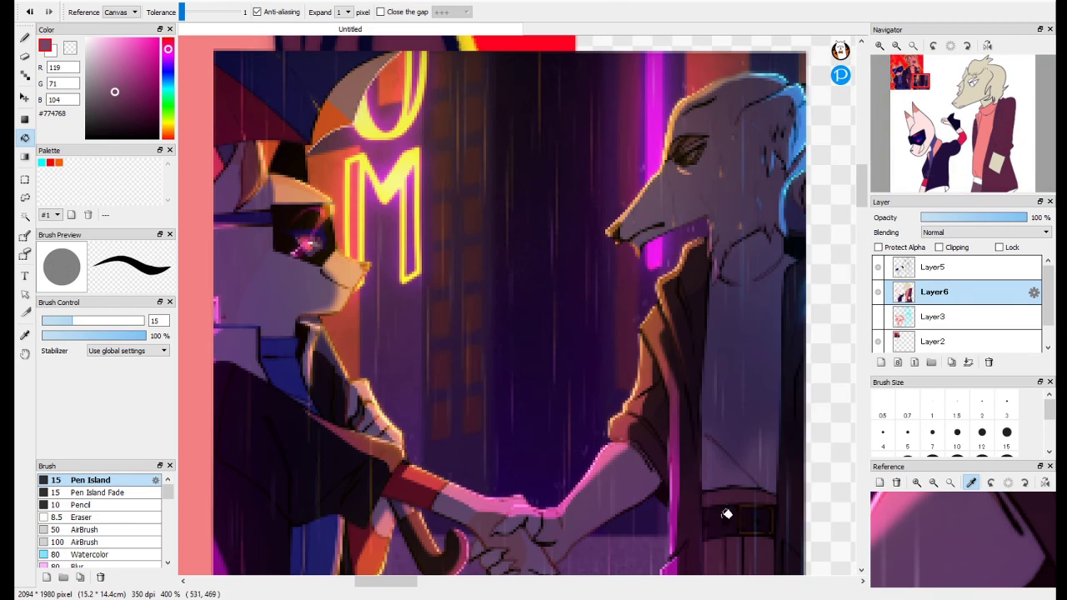
click(912, 46)
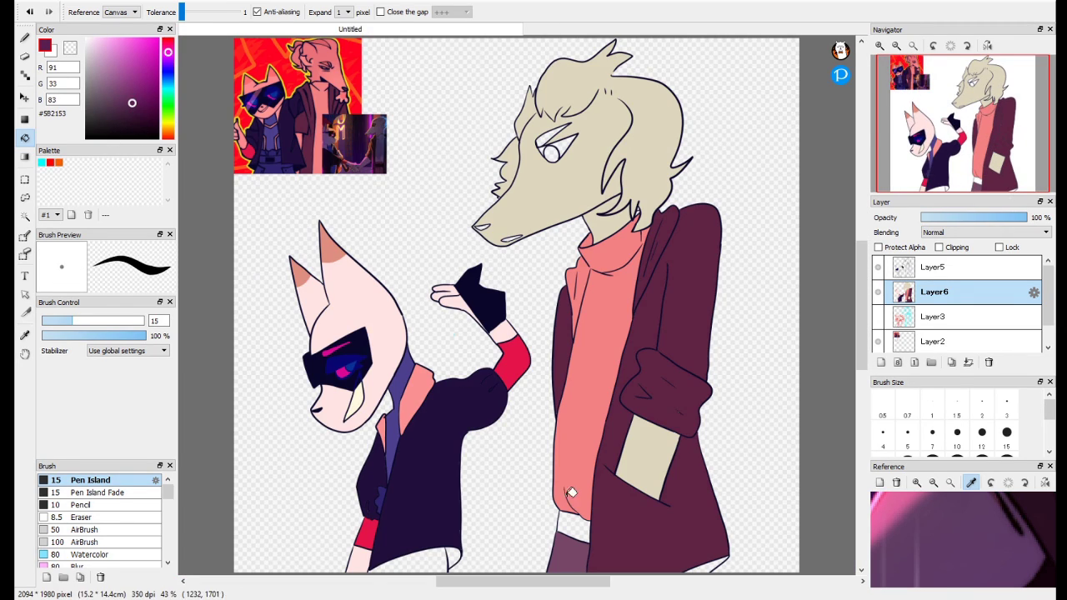
scroll(644, 192, up, 6)
right_click(588, 370)
click(588, 348)
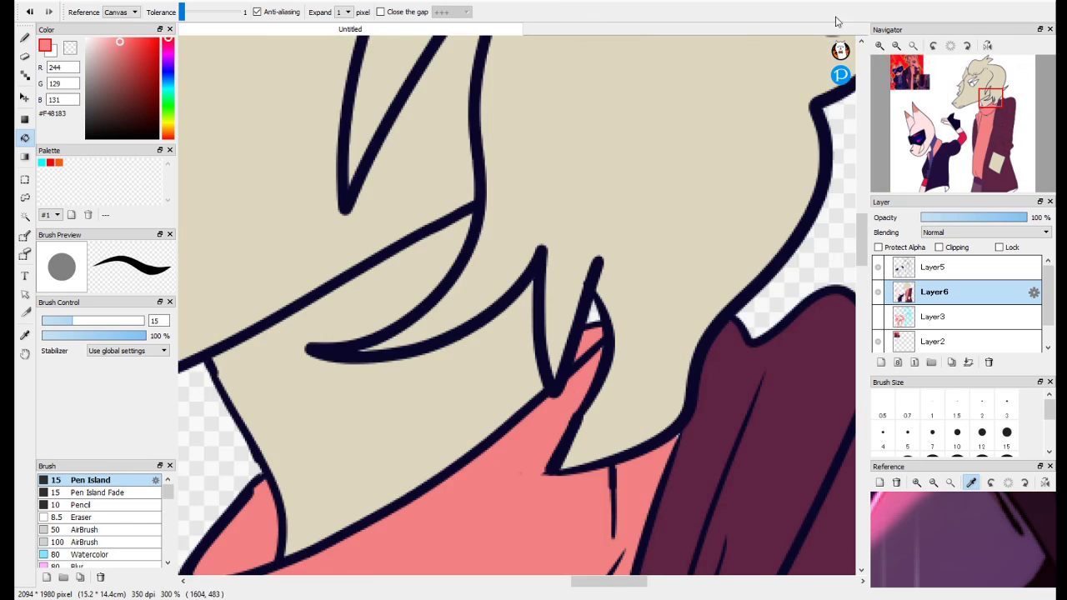
Recolour the pointy-eared character's head, raised hand and forearm with pink #FF8B90 sampled from the reference picture.
click(913, 46)
scroll(255, 90, up, 3)
right_click(256, 89)
click(429, 494)
click(380, 534)
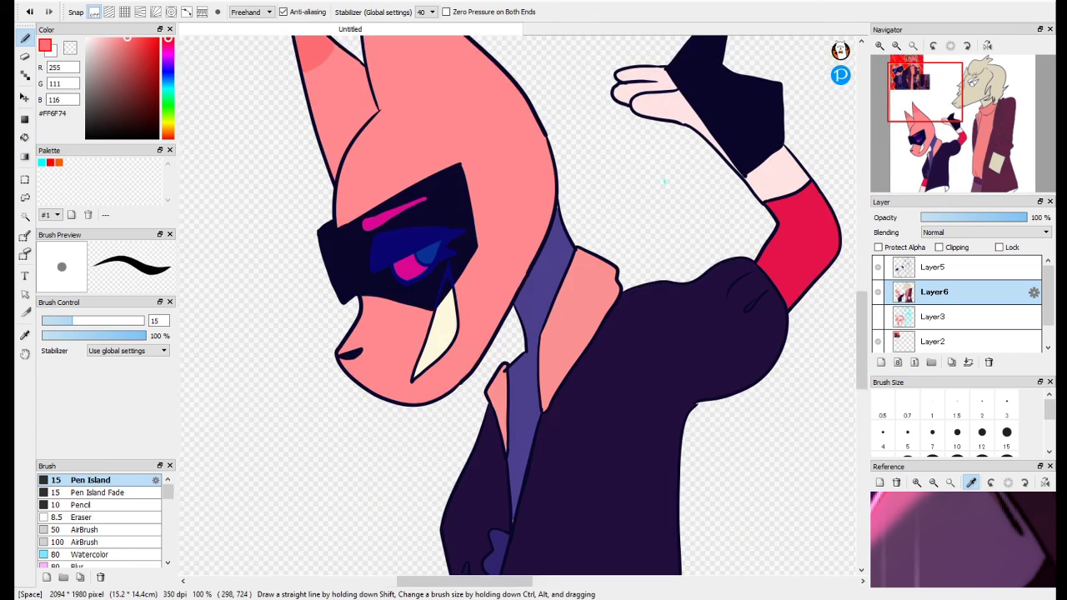
alt+click(672, 121)
key(g)
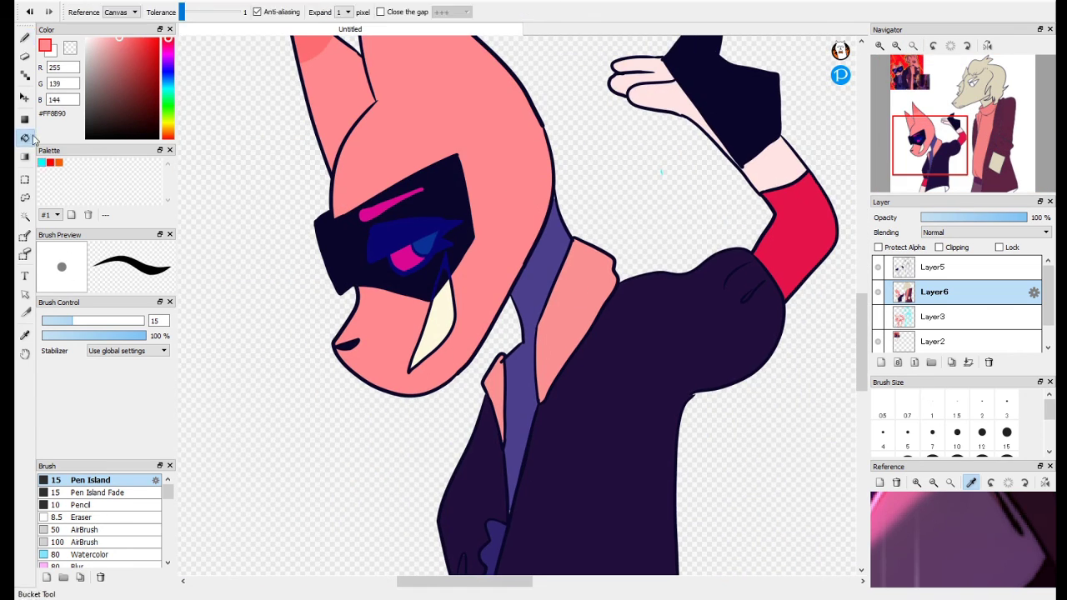
click(662, 68)
click(774, 165)
Fill both of the pointy-eared character's ear tips with coral #FF6F74.
drag(299, 57, 405, 567)
right_click(361, 88)
drag(503, 492, 390, 297)
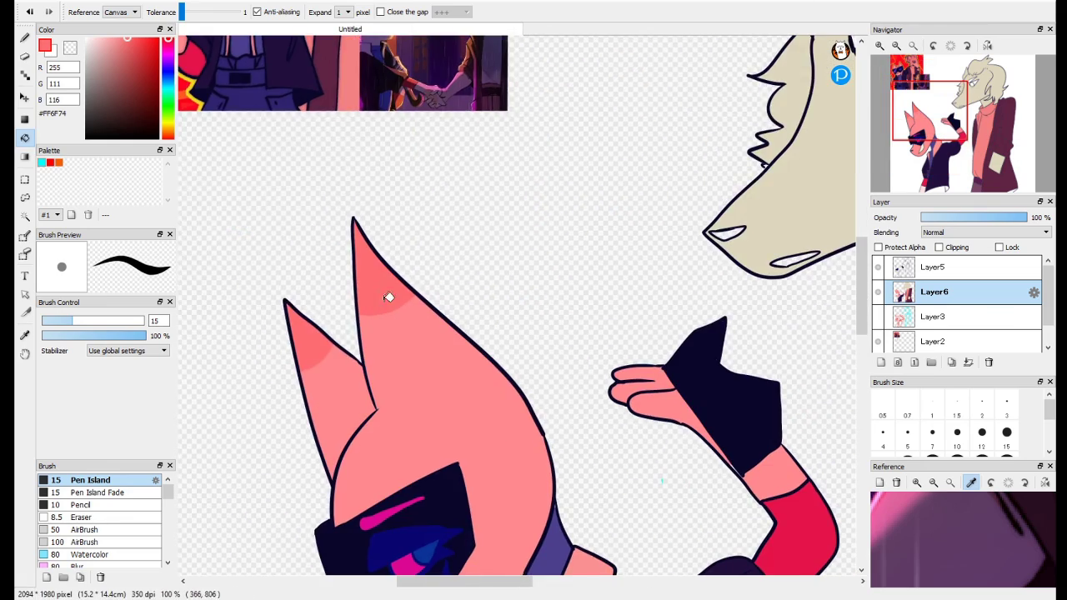
click(388, 296)
click(318, 329)
Fill the pointy-eared character's cream cheek marking with reference pink, and the coat's hem lining with dark purple #25113E.
drag(364, 509, 400, 567)
scroll(305, 197, up, 8)
drag(641, 445, 423, 264)
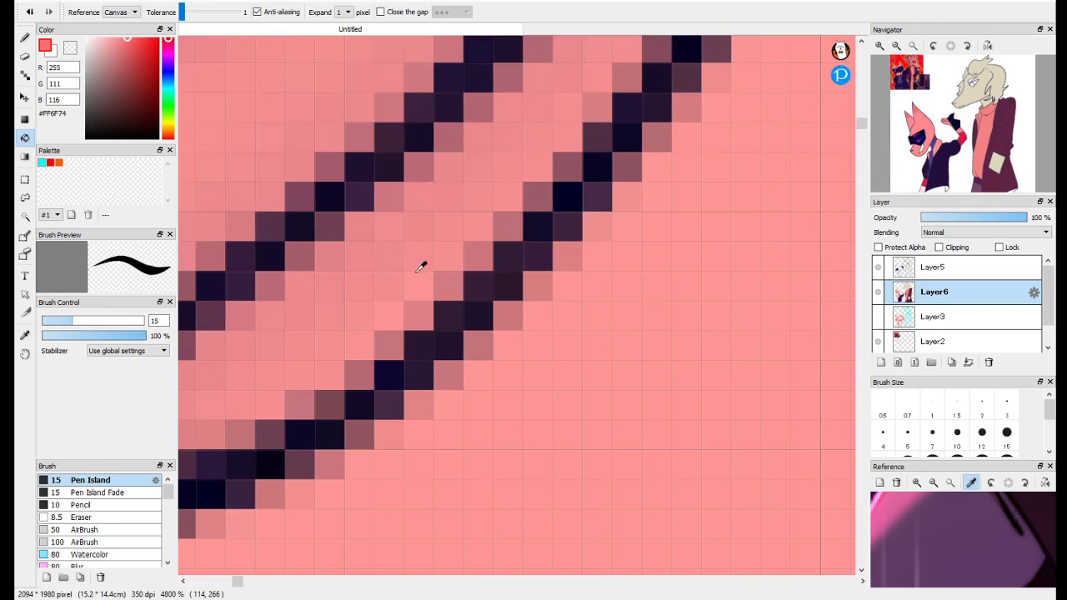
right_click(423, 264)
click(913, 46)
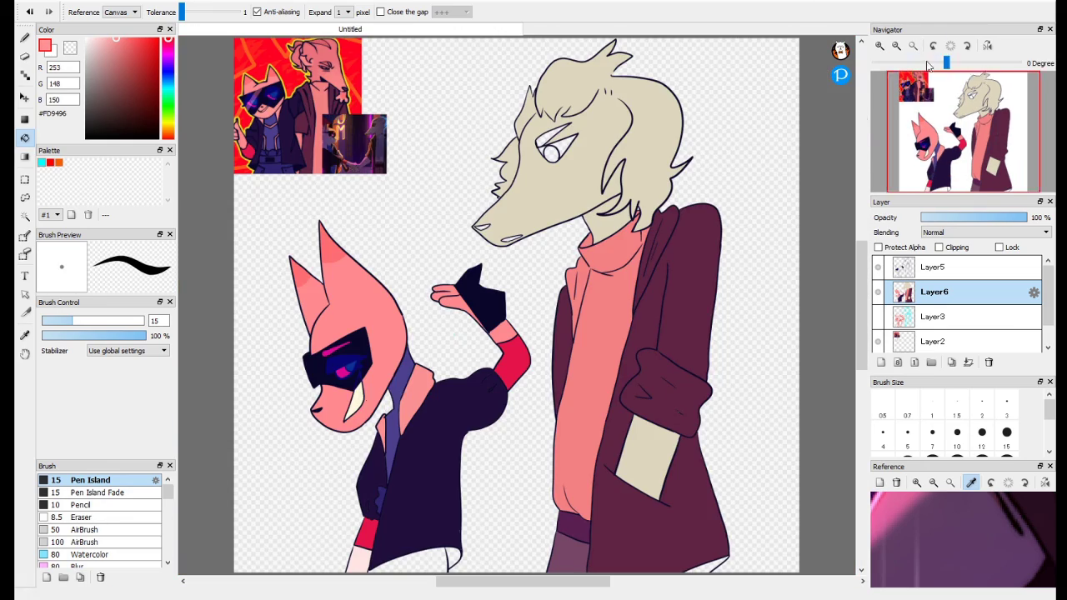
alt+click(276, 162)
click(452, 540)
scroll(322, 64, up, 1)
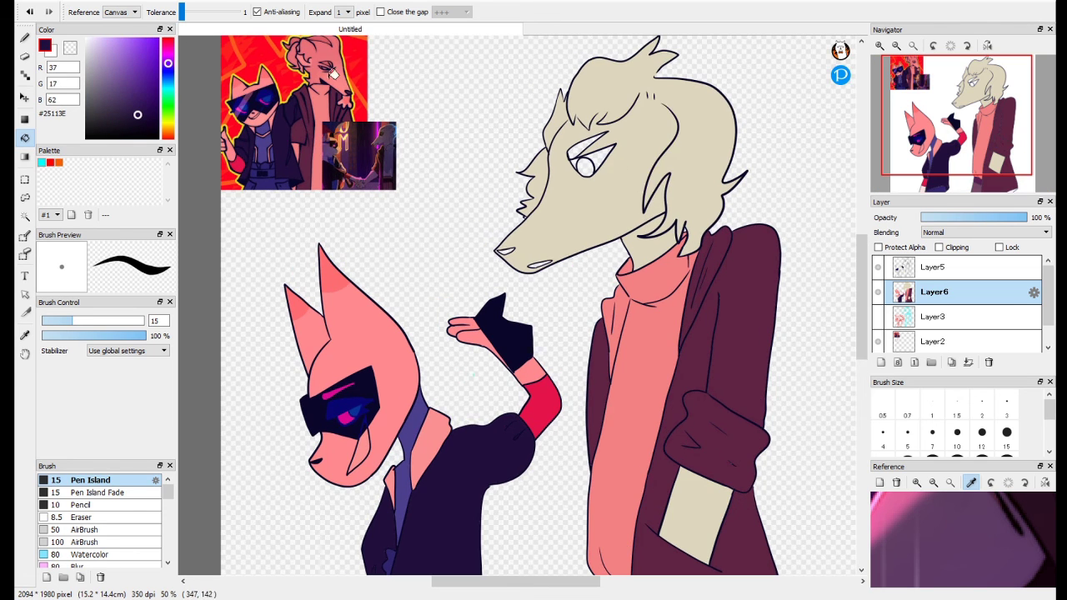
Recolour the long-snouted character's head, hair and forearm with salmon pink sampled from the reference picture.
right_click(321, 64)
click(610, 183)
click(707, 537)
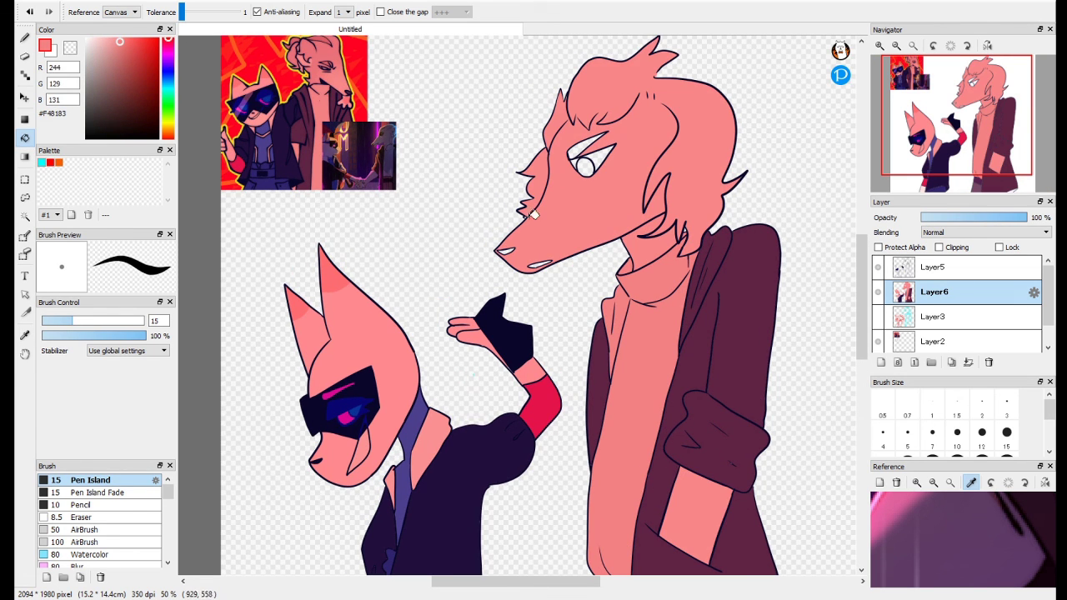
Close the line gap below the turtleneck collar with the brush and fill the coat's far lapel with maroon #5F2444.
scroll(623, 299, up, 5)
right_click(502, 464)
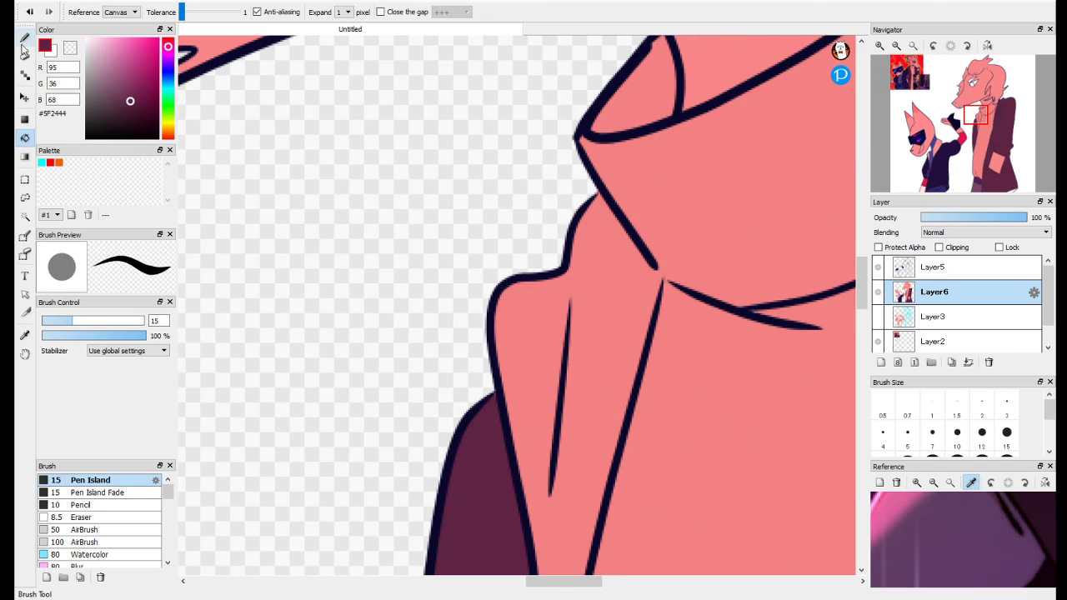
click(25, 38)
drag(659, 272, 656, 291)
click(25, 138)
click(587, 314)
drag(588, 315, 471, 112)
click(914, 46)
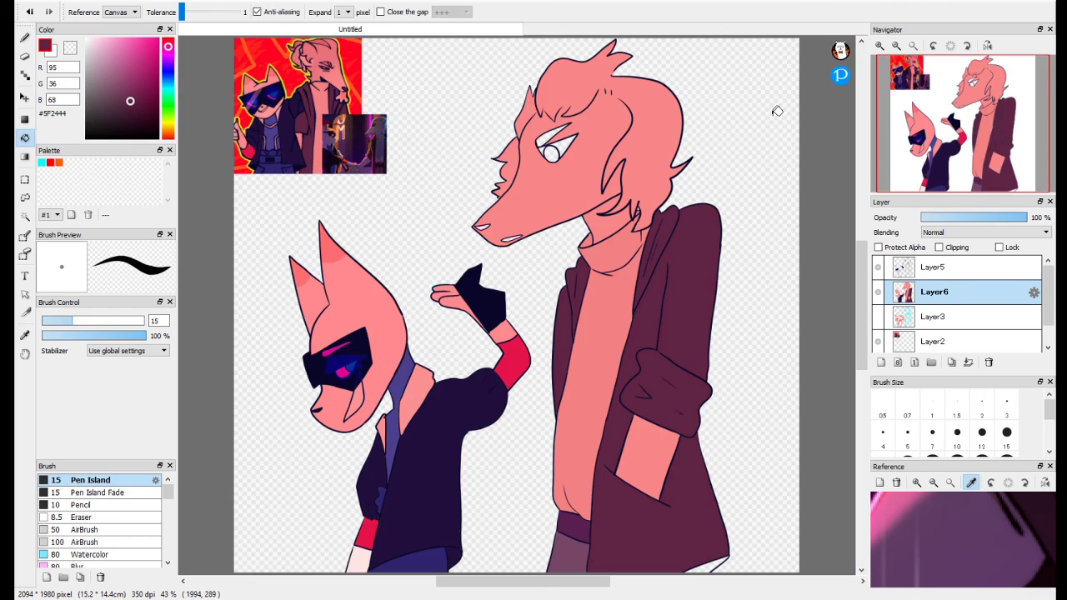
Fill the long-snouted character's iris and the surrounding eye areas with dusty rose #B65C6F from the reference picture.
scroll(314, 62, up, 6)
right_click(393, 114)
drag(659, 234, 218, 175)
drag(821, 366, 271, 88)
click(480, 395)
click(571, 337)
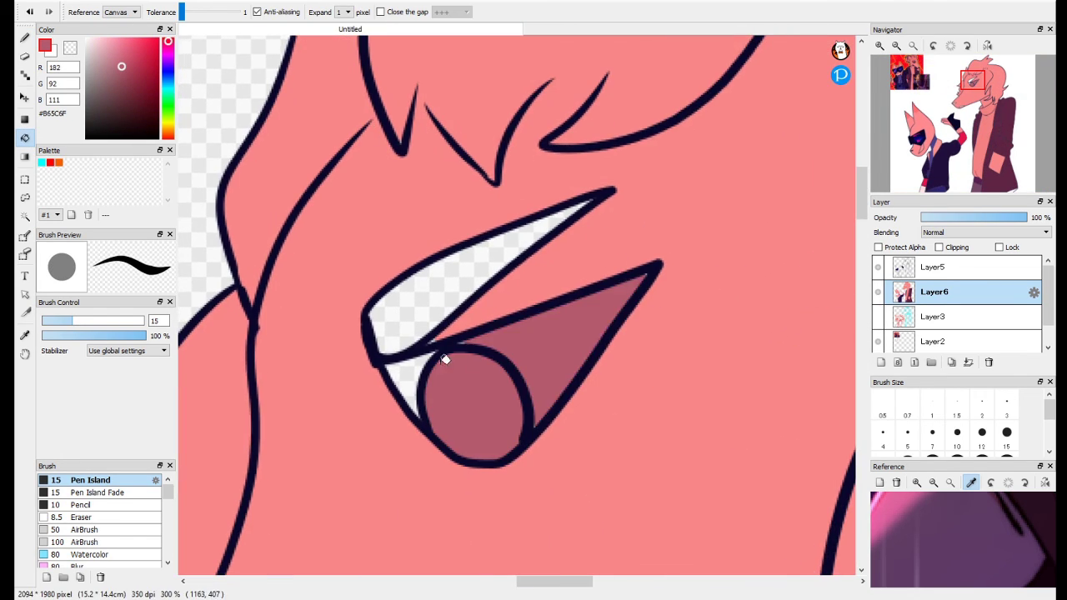
click(415, 378)
Fill the long-snouted character's eyebrow with red-pink #DA5E65 and brush a shadow of the same colour under the eye's outer edge.
drag(392, 407, 1053, 428)
drag(333, 125, 842, 500)
right_click(365, 233)
drag(833, 417, 298, 230)
drag(833, 374, 250, 275)
click(526, 257)
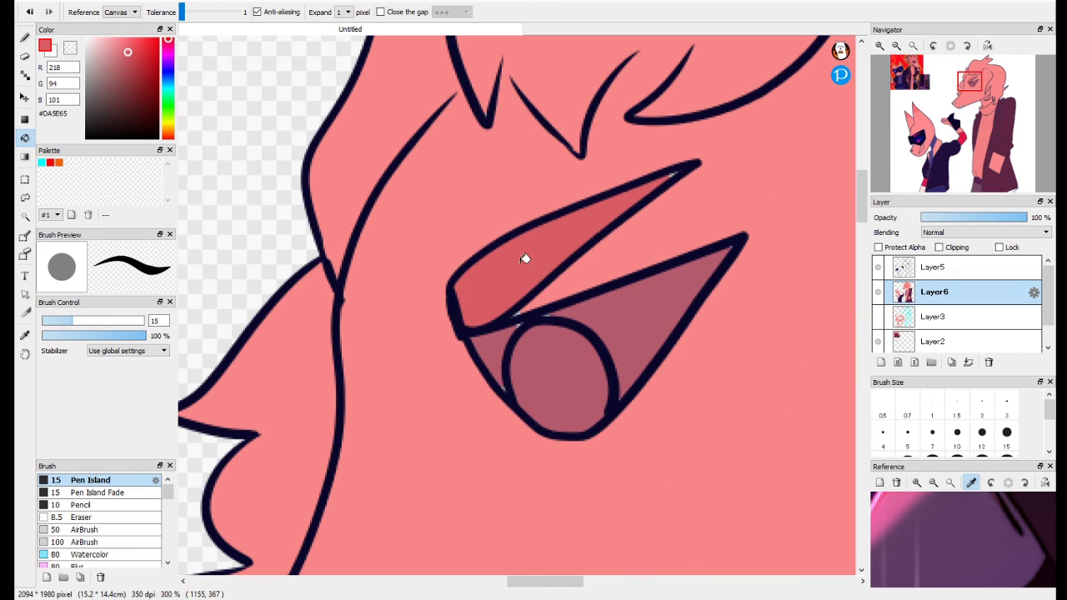
click(25, 39)
drag(743, 245, 566, 438)
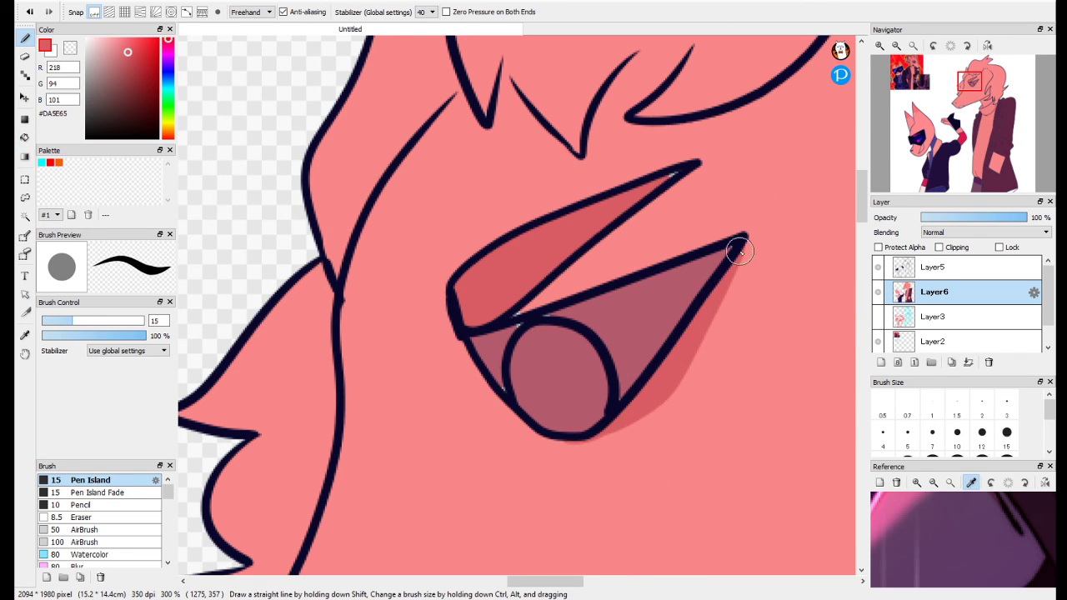
Outline shadow shapes on the long-snouted character's hair with the Pen Island brush in #DD6067.
scroll(785, 215, down, 6)
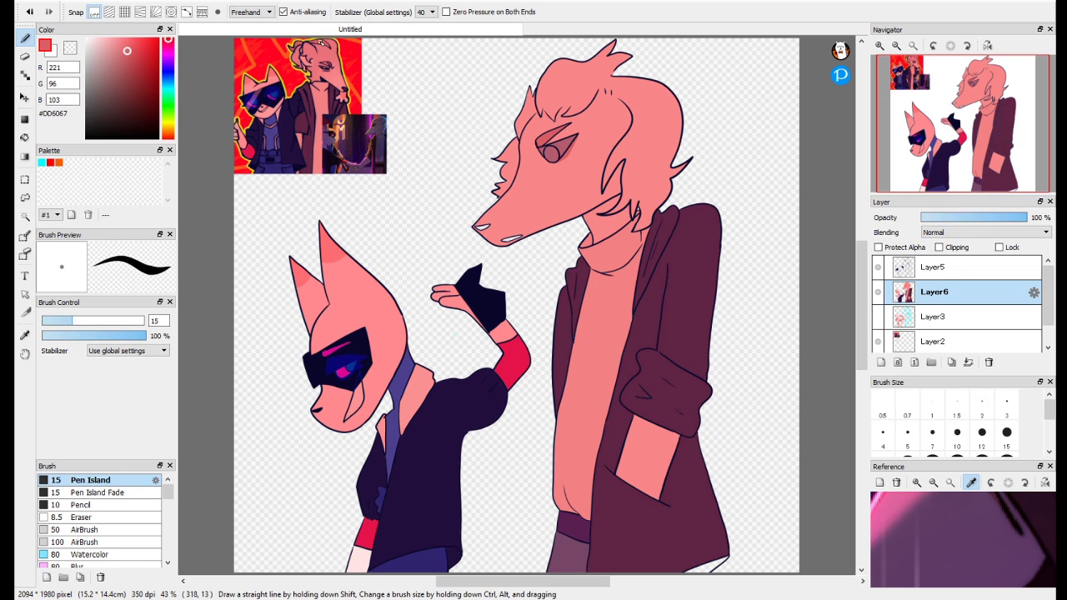
scroll(555, 79, up, 3)
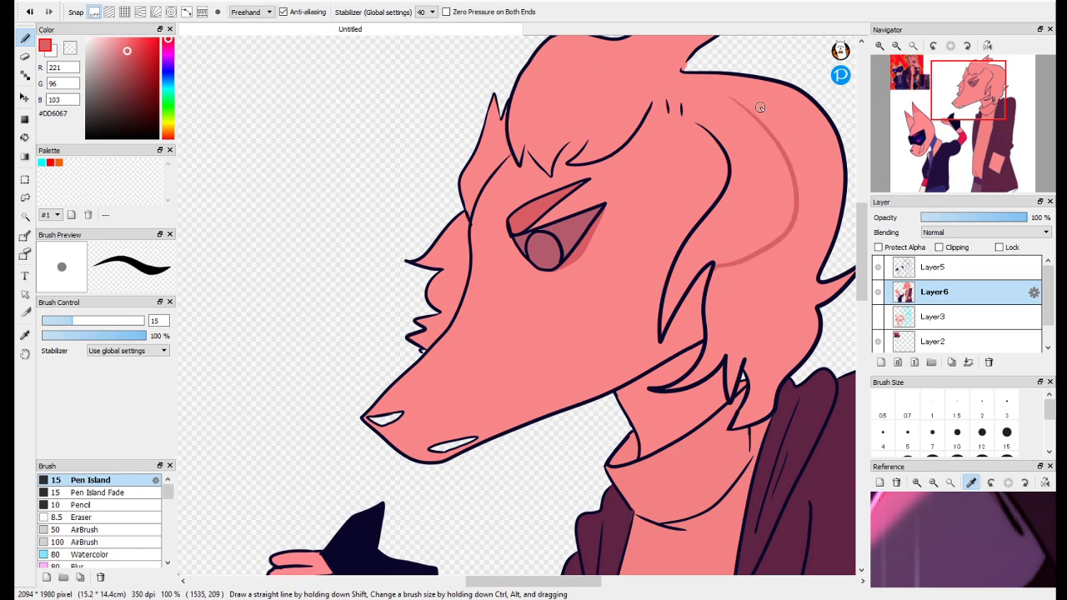
drag(700, 126, 690, 235)
drag(732, 279, 579, 252)
drag(665, 252, 619, 100)
scroll(507, 214, up, 3)
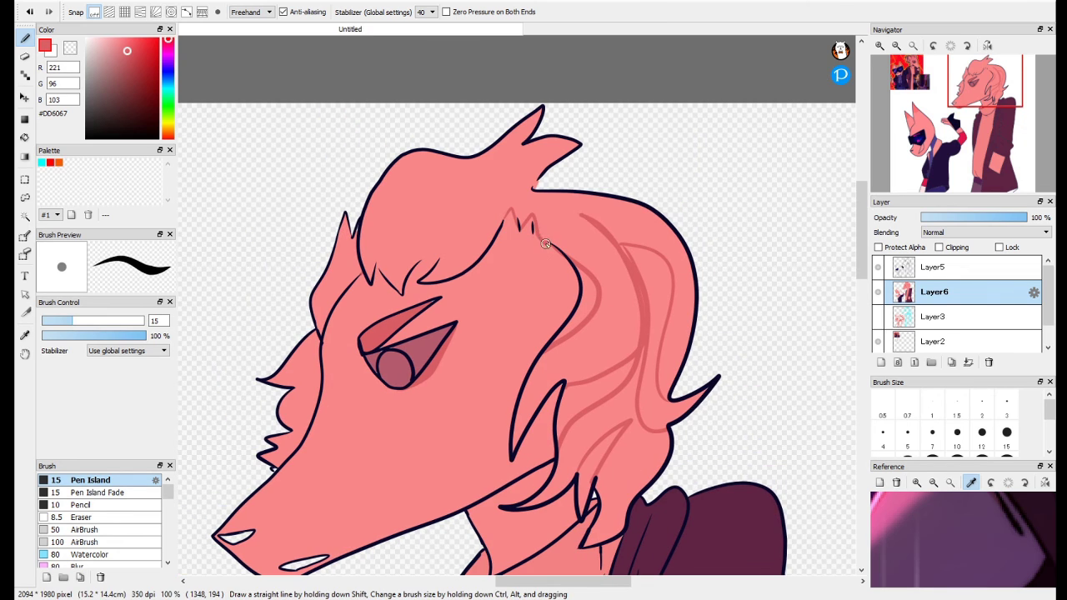
drag(441, 229, 541, 135)
Fill the long-snouted character's far ear and the outlined hair shadow shapes with #DD6067.
click(25, 137)
click(445, 189)
drag(666, 288, 536, 259)
click(552, 271)
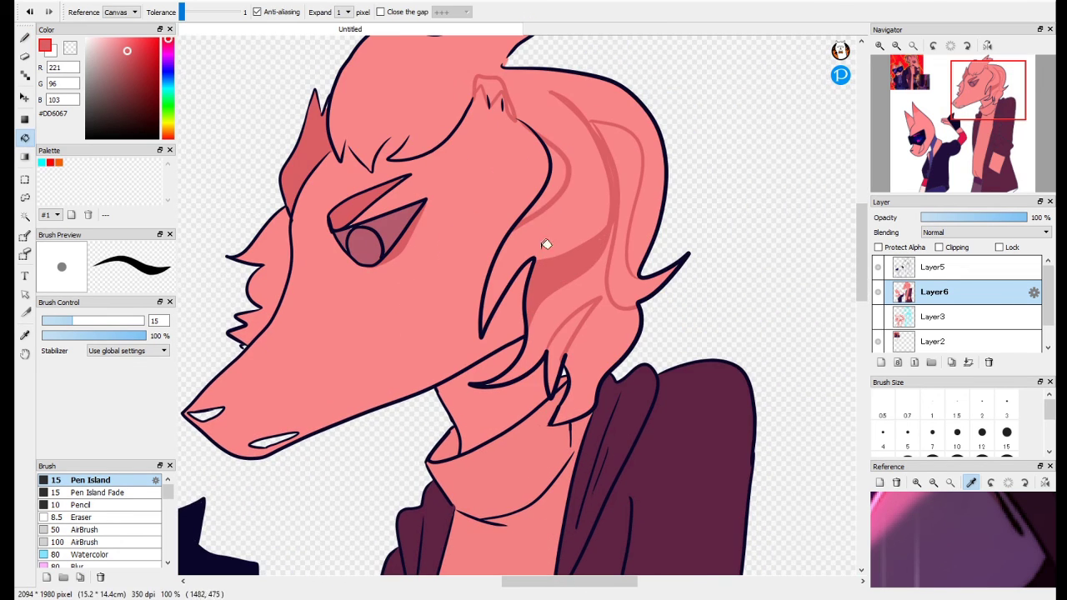
click(576, 326)
click(586, 238)
Outline and fill shadows on the far cheek fur of the long-snouted character in #DD6067, adding a few brushed fur strokes.
scroll(500, 267, left, 4)
key(b)
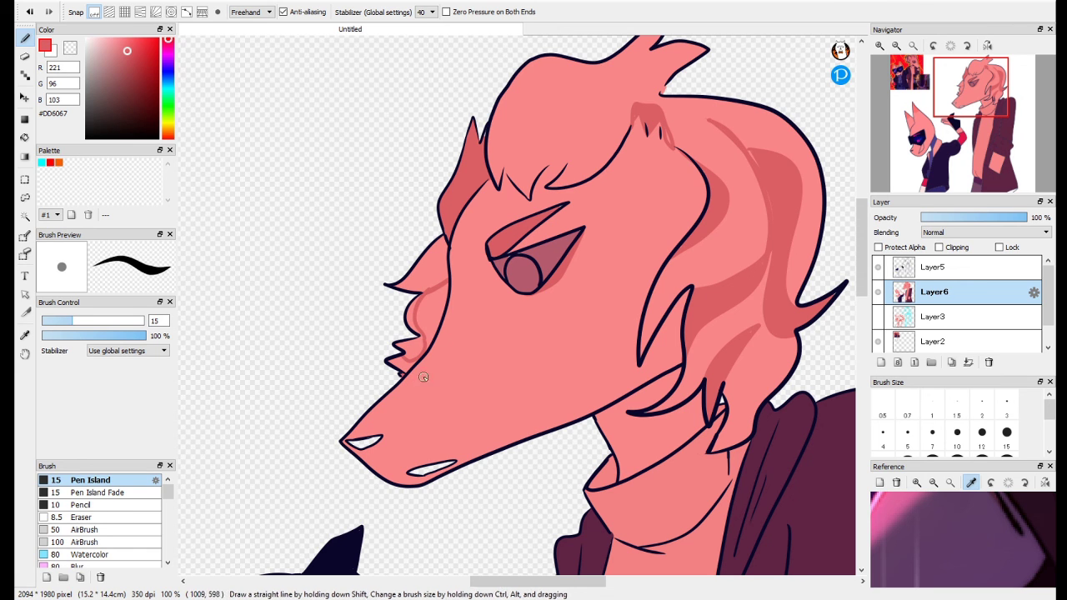
click(25, 138)
click(417, 313)
click(25, 37)
mouse_move(434, 319)
mouse_down()
mouse_move(447, 284)
mouse_move(421, 270)
mouse_up()
Outline a light pink #FF9EA1 highlight streak on the long-snouted character's hair, running from the fringe up to the top tuft.
mouse_move(406, 156)
mouse_down()
mouse_move(474, 345)
mouse_move(837, 361)
mouse_up()
right_click(389, 276)
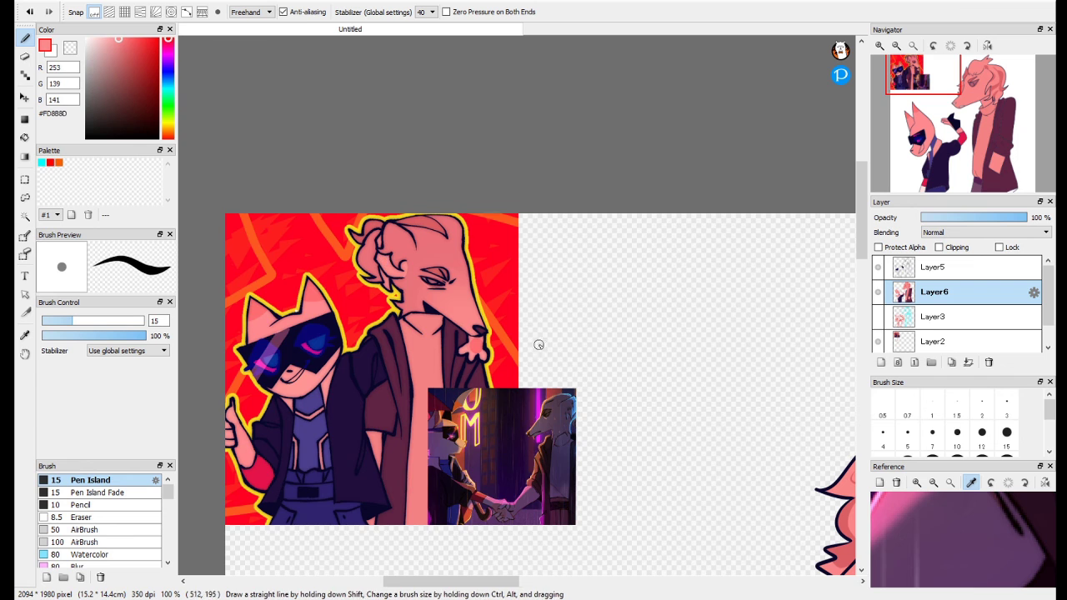
drag(609, 484, 461, 371)
drag(676, 378, 565, 402)
drag(498, 314, 626, 402)
mouse_move(844, 375)
mouse_down()
mouse_move(383, 321)
mouse_move(522, 155)
mouse_up()
scroll(388, 322, up, 3)
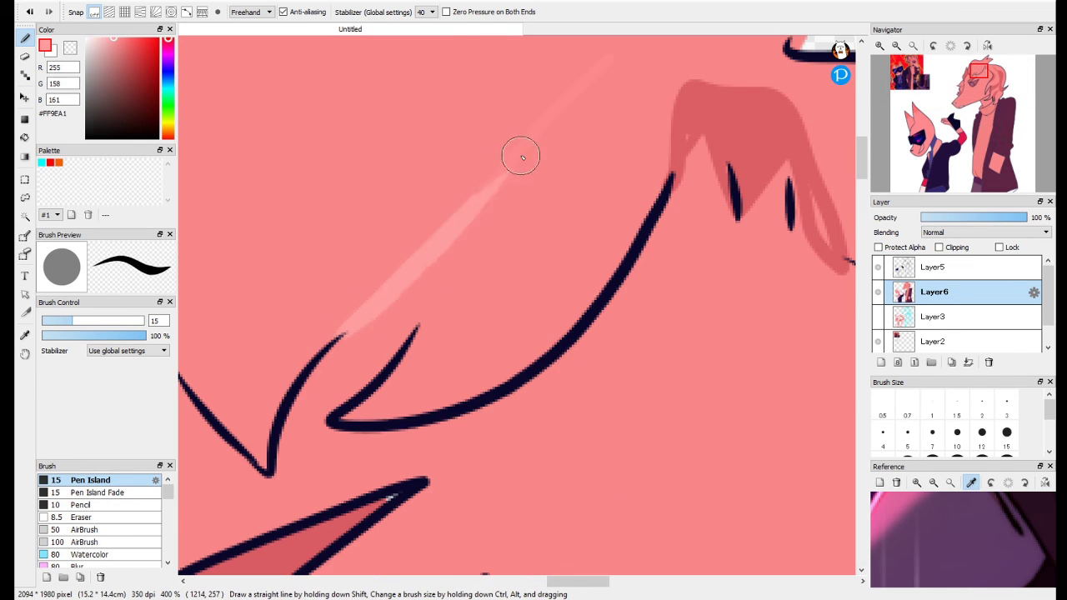
drag(476, 201, 286, 393)
mouse_move(286, 392)
mouse_down()
mouse_move(605, 58)
mouse_move(780, 64)
mouse_move(580, 244)
mouse_up()
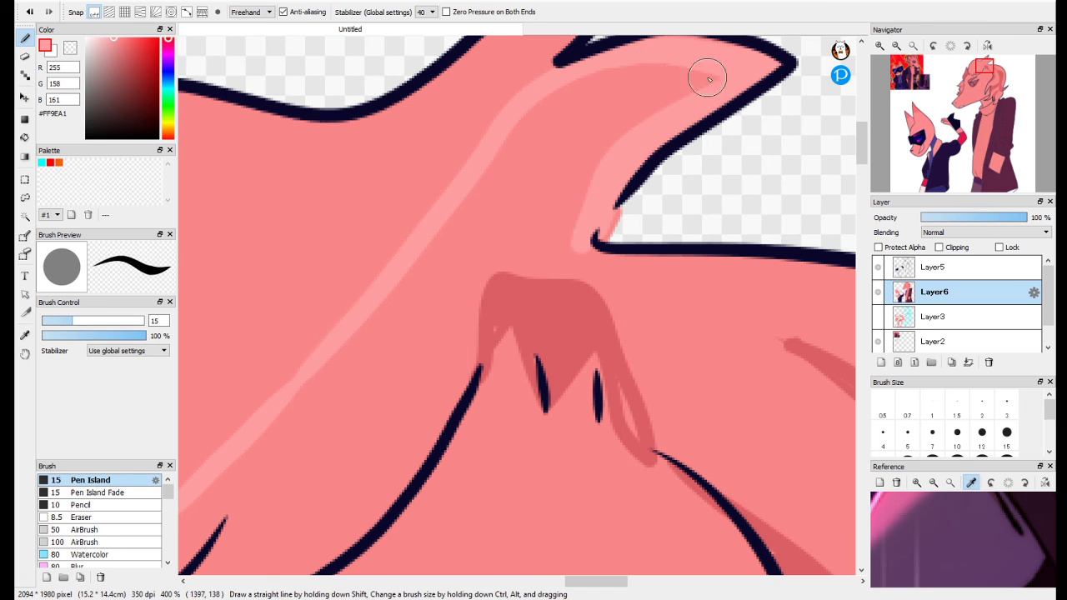
Paint the inside of the hair highlight streak solid with light pink #FF9EA1.
drag(709, 79, 407, 431)
drag(426, 397, 600, 210)
mouse_move(331, 335)
mouse_down()
mouse_move(461, 385)
mouse_move(578, 243)
mouse_move(411, 314)
mouse_move(492, 188)
mouse_up()
mouse_move(572, 100)
mouse_down()
mouse_move(484, 255)
mouse_move(530, 288)
mouse_up()
drag(503, 278, 366, 469)
mouse_move(634, 218)
mouse_down()
mouse_move(373, 469)
mouse_move(538, 356)
mouse_up()
drag(426, 286, 508, 175)
drag(447, 330, 596, 169)
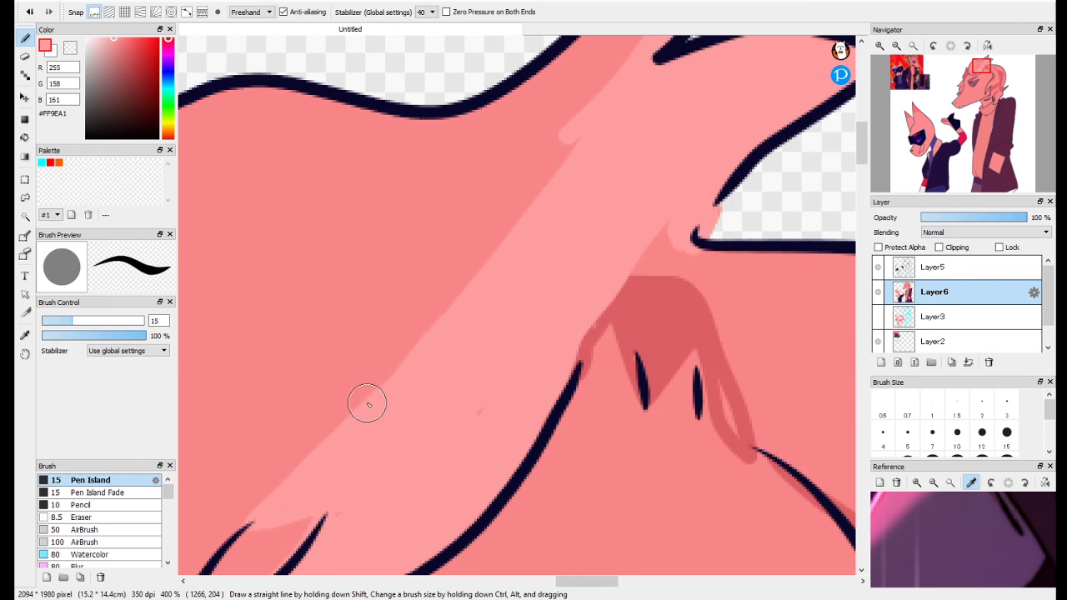
drag(369, 405, 436, 261)
mouse_move(308, 497)
mouse_down()
mouse_move(476, 281)
mouse_move(406, 321)
mouse_up()
click(913, 45)
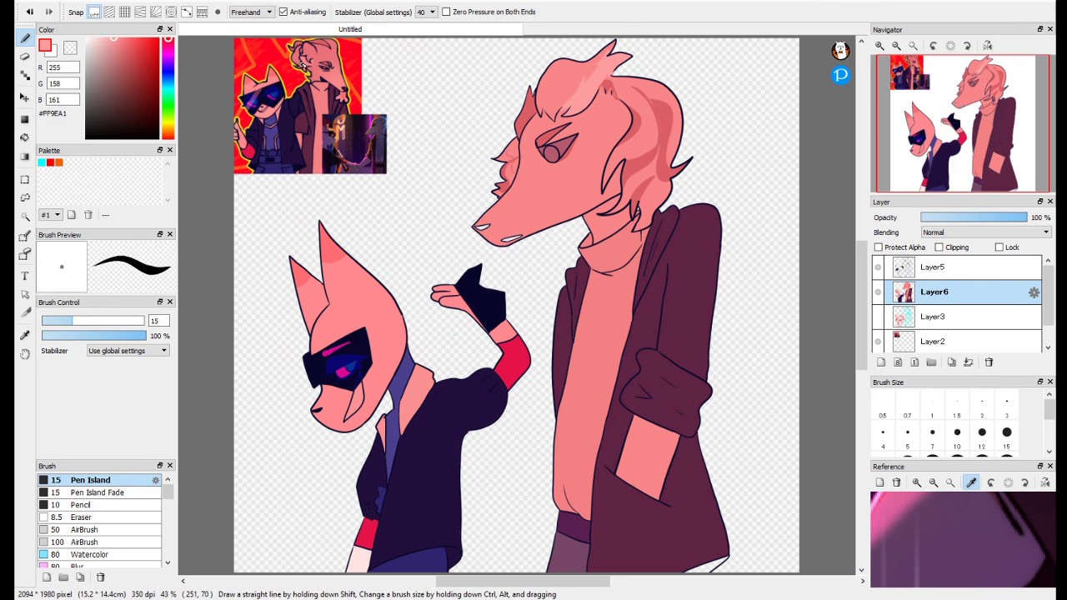
Fill the long-snouted character's nose and mouth with dark maroon #582241 sampled from the reference picture.
scroll(339, 75, up, 6)
right_click(381, 197)
key(ctrl+0)
key(g)
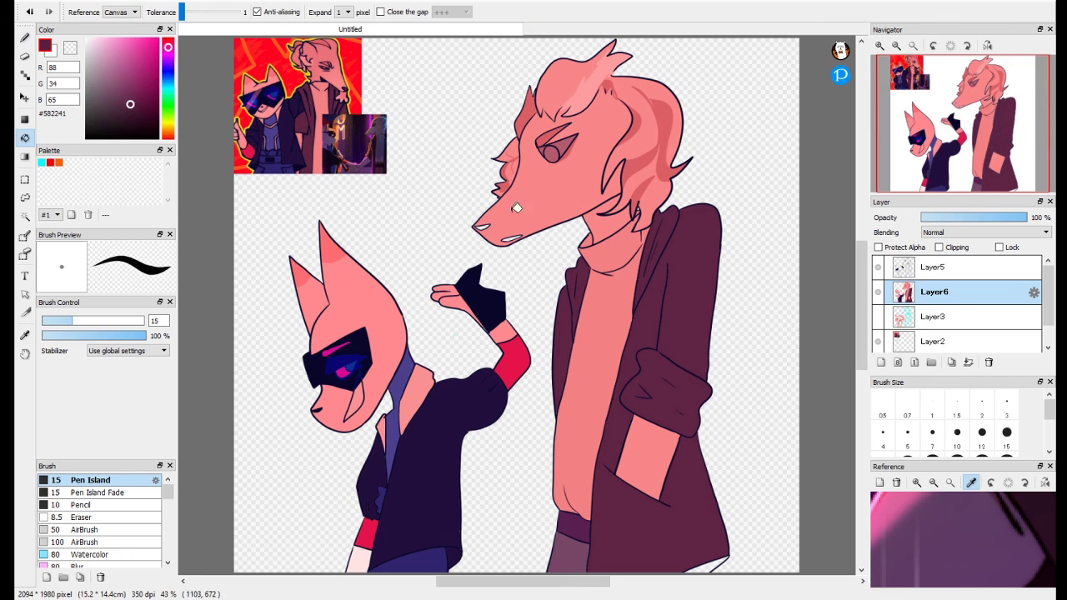
click(485, 226)
scroll(515, 235, up, 1)
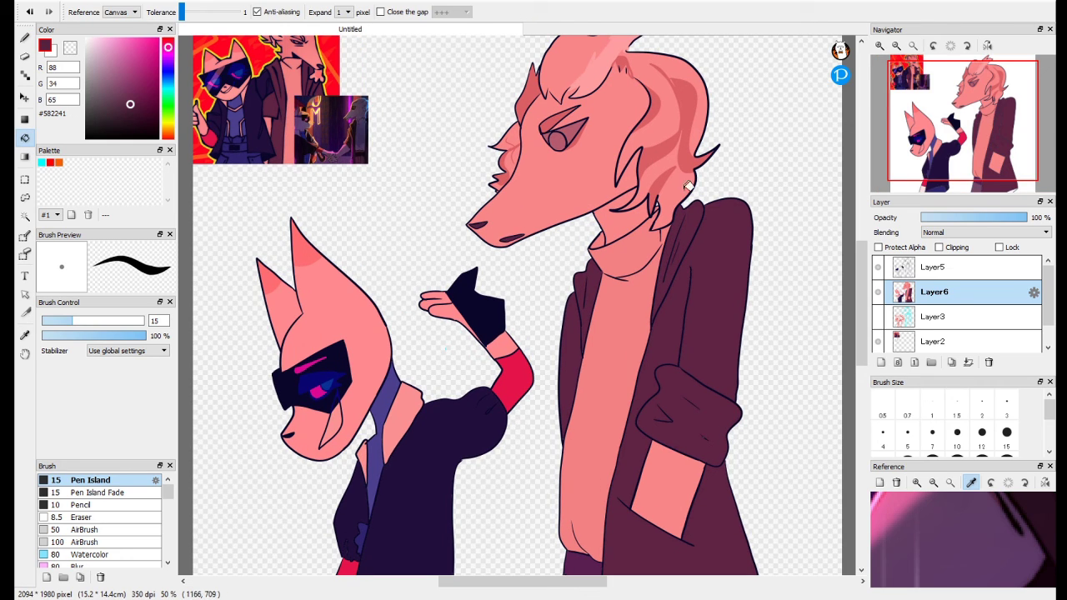
scroll(687, 185, down, 1)
Adjust Layer6's hue so its pink and red colours shift towards warm peach and brown.
scroll(491, 306, up, 10)
key(ctrl+0)
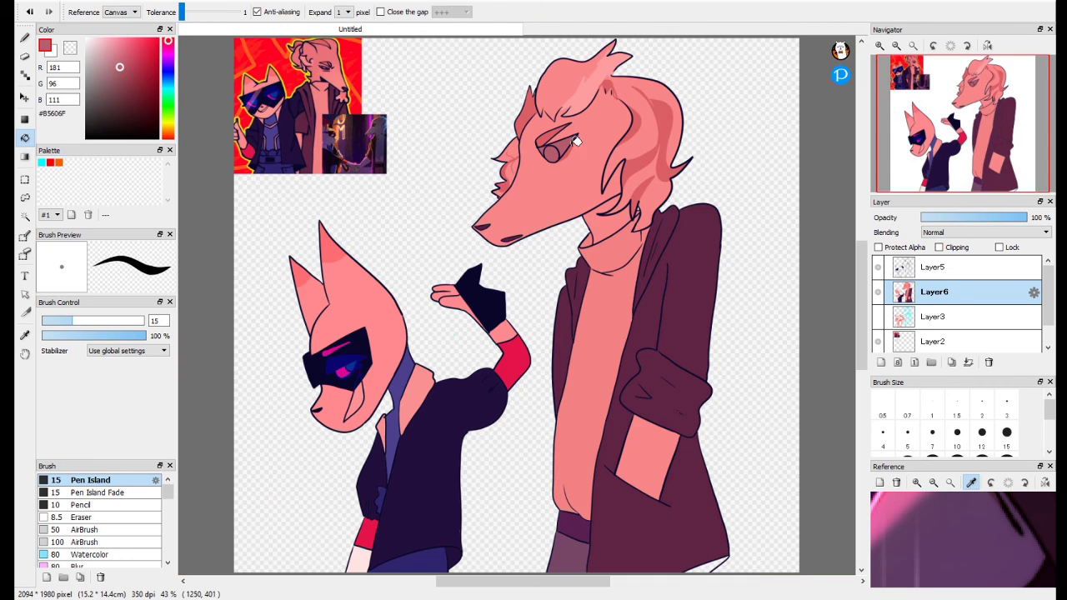
click(145, 28)
mouse_move(537, 288)
mouse_down()
mouse_move(586, 286)
mouse_move(550, 286)
mouse_up()
drag(547, 324, 545, 325)
click(743, 378)
Fill the white of the long-snouted character's eye and the pointy-eared character's cheek marking with pale pink #FFE2E7.
scroll(548, 144, up, 5)
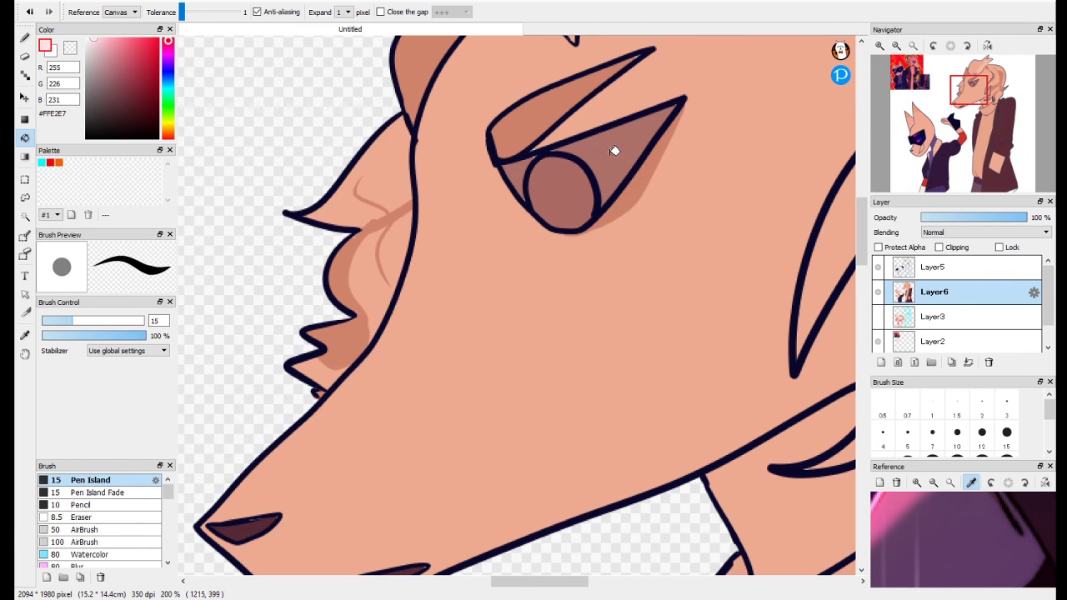
click(614, 151)
key(ctrl+0)
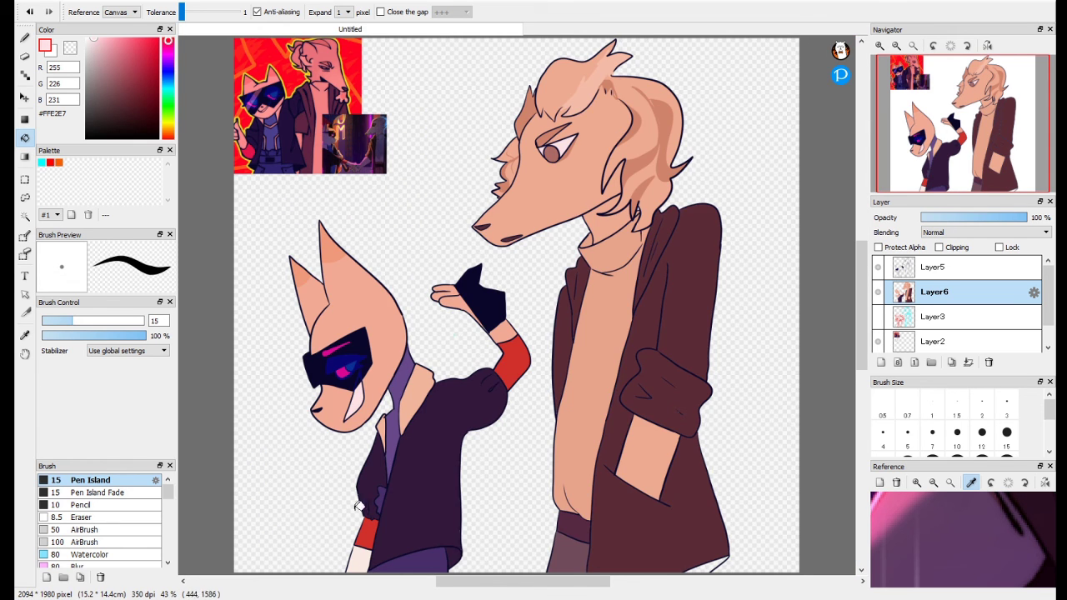
Fill the pointy-eared character's lowered forearm with peach #F3AD98 sampled from the head.
scroll(362, 564, up, 2)
right_click(327, 343)
click(359, 556)
key(ctrl+0)
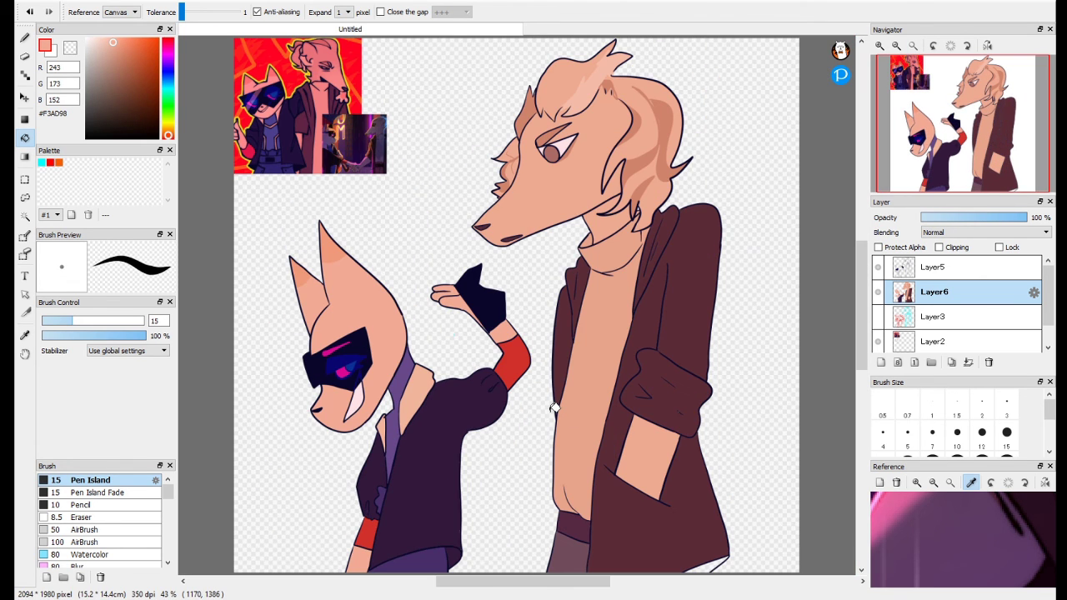
Select the line art on Layer5 and expand the selection into a wide band around both characters' lines.
click(932, 265)
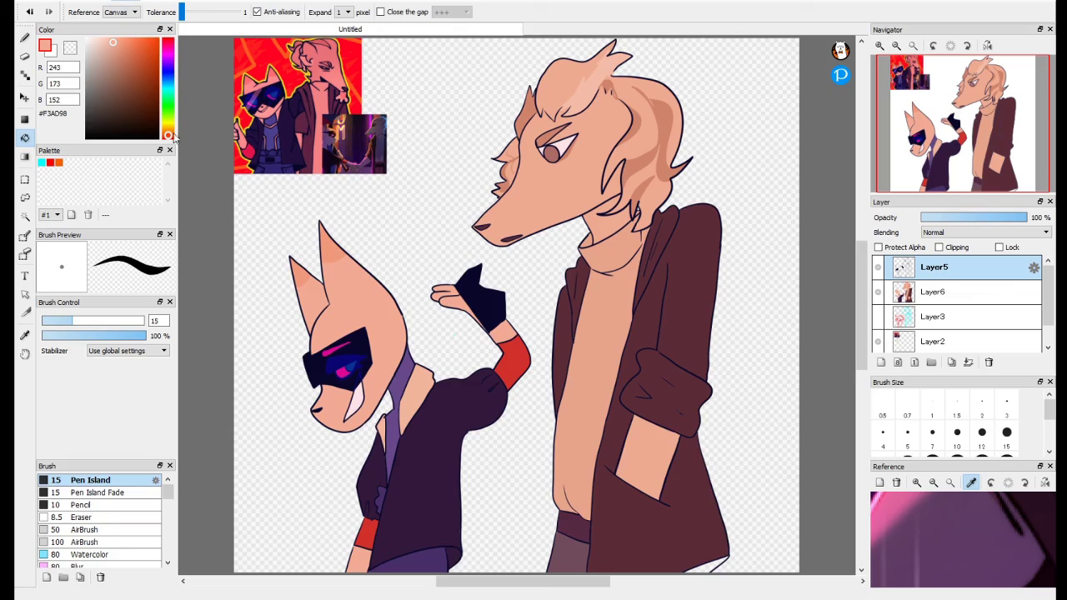
click(195, 82)
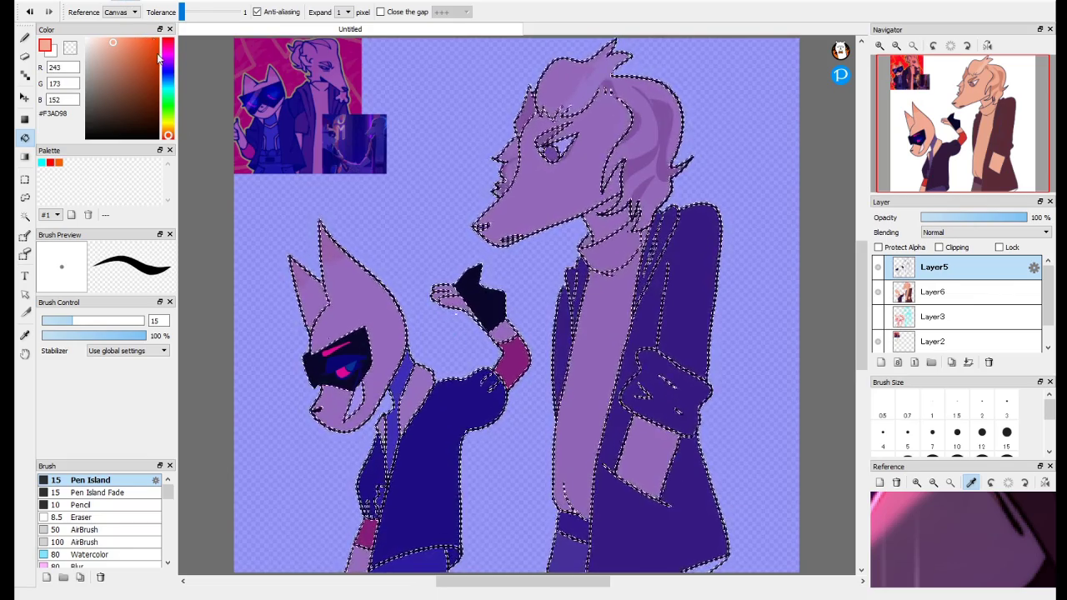
click(532, 296)
Paint the expanded selection solid white #FFFFFF on Layer5 with the Pen Island brush at size 2000.
click(87, 39)
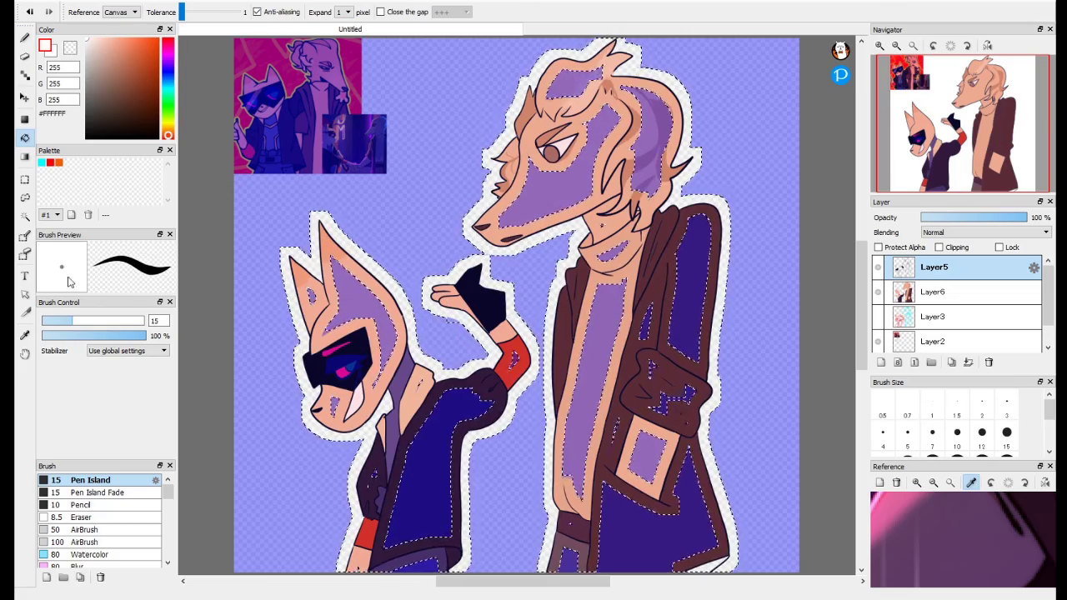
drag(75, 321, 166, 320)
click(346, 234)
click(25, 39)
mouse_move(466, 333)
mouse_down()
mouse_move(776, 212)
mouse_move(621, 523)
mouse_up()
drag(319, 270, 242, 271)
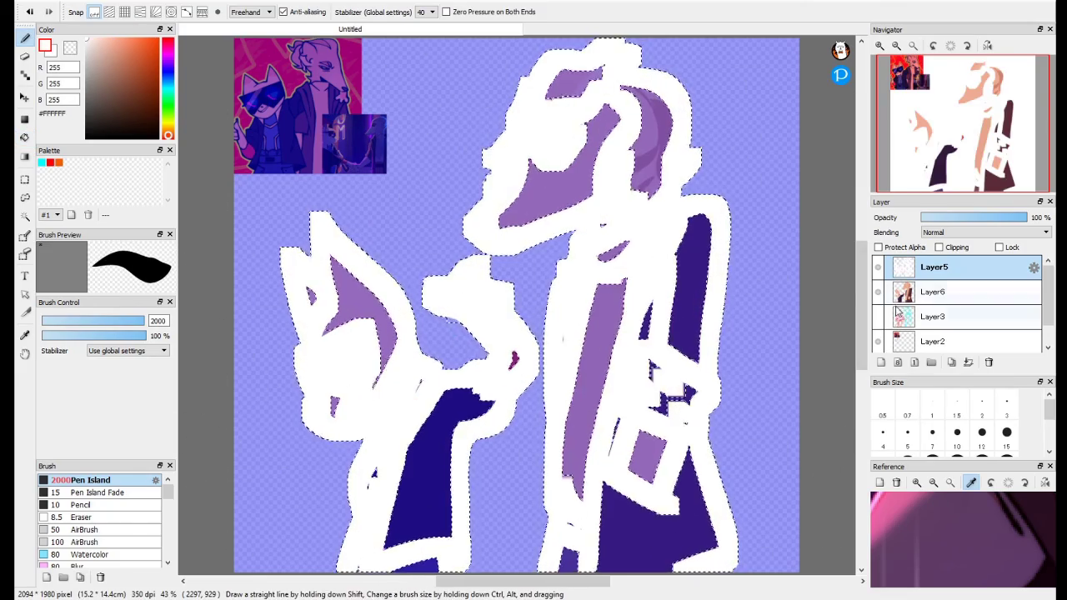
key(ctrl+z)
click(881, 363)
drag(805, 353, 236, 564)
click(933, 292)
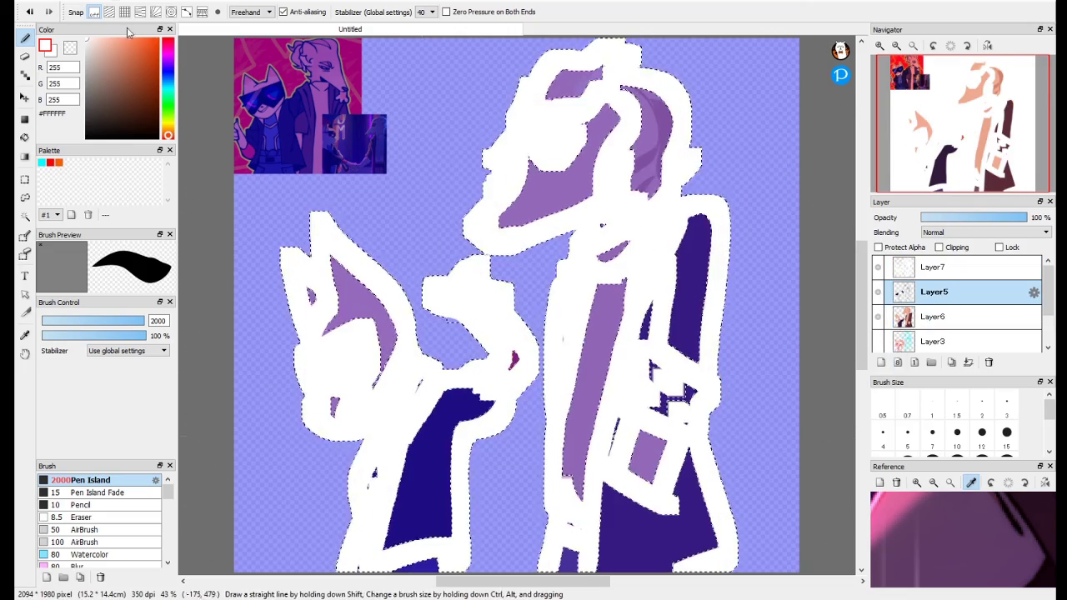
click(252, 109)
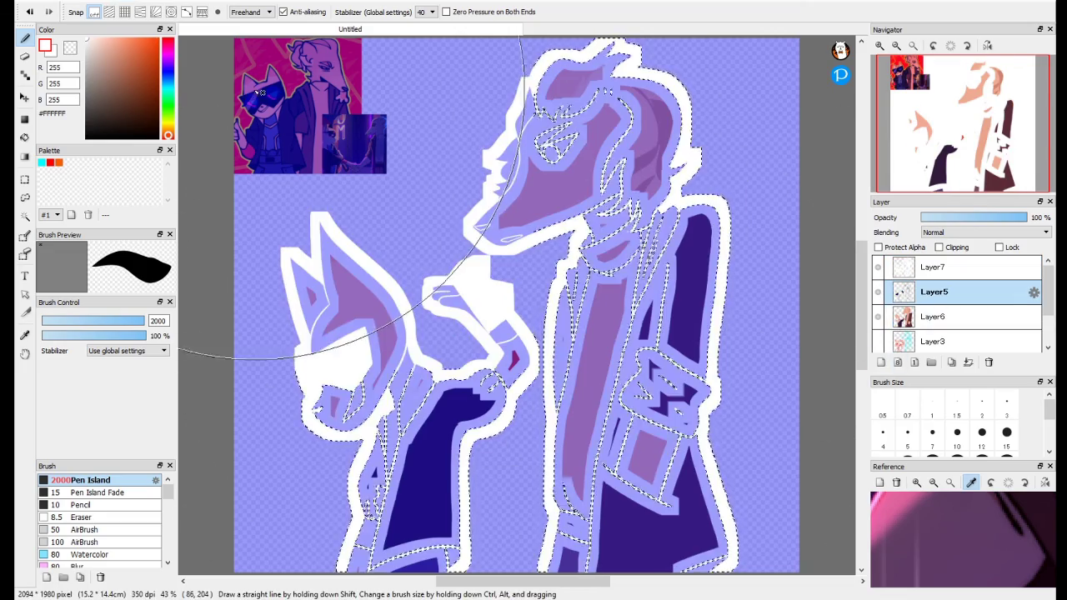
click(516, 328)
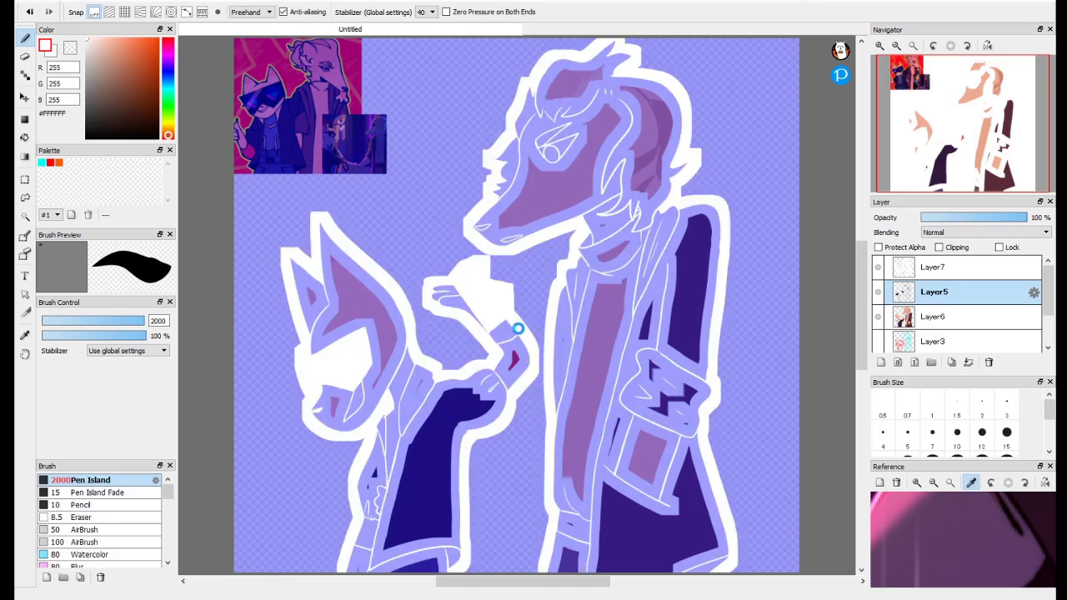
drag(733, 325, 311, 365)
key(ctrl+z)
key(ctrl+z)
key(ctrl+z)
key(ctrl+z)
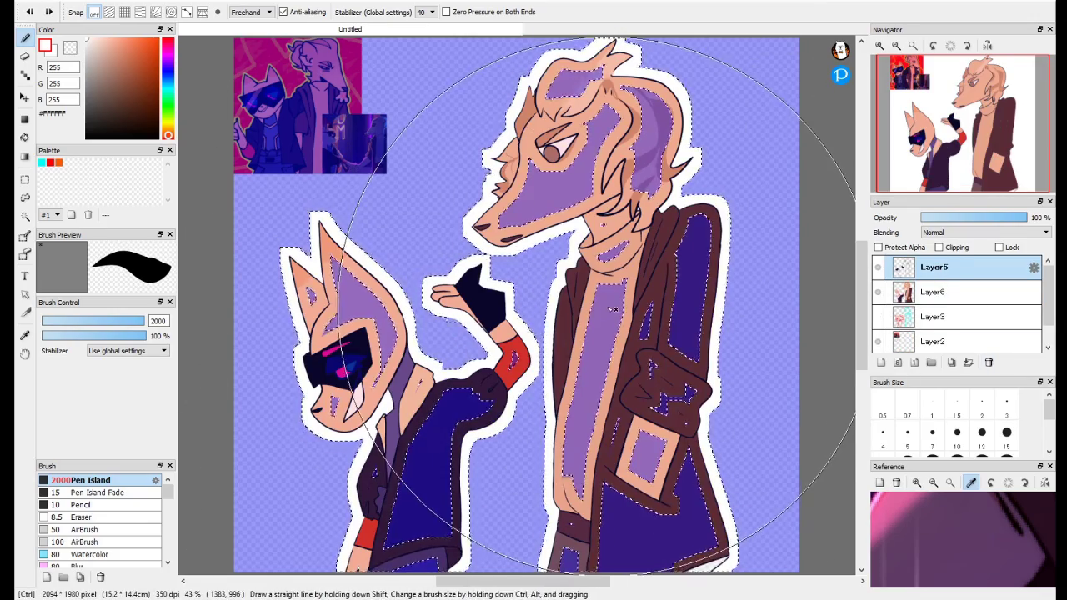
key(ctrl+z)
key(ctrl+z)
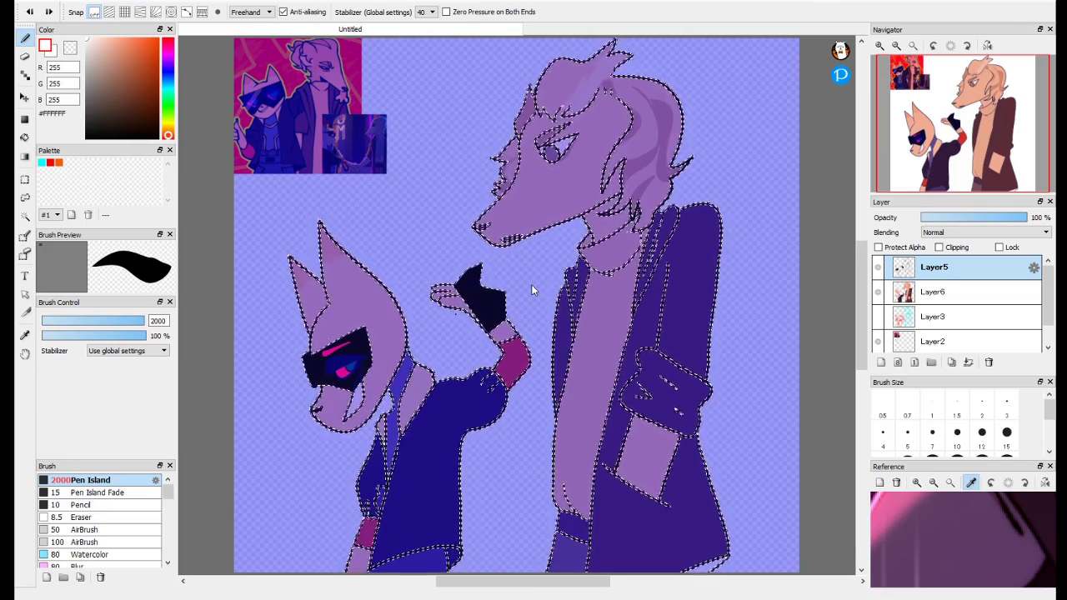
Fill the expanded line-art selection with white #FFFFFF on a new layer placed directly beneath Layer6.
key(ctrl+y)
key(ctrl+y)
drag(602, 198, 687, 208)
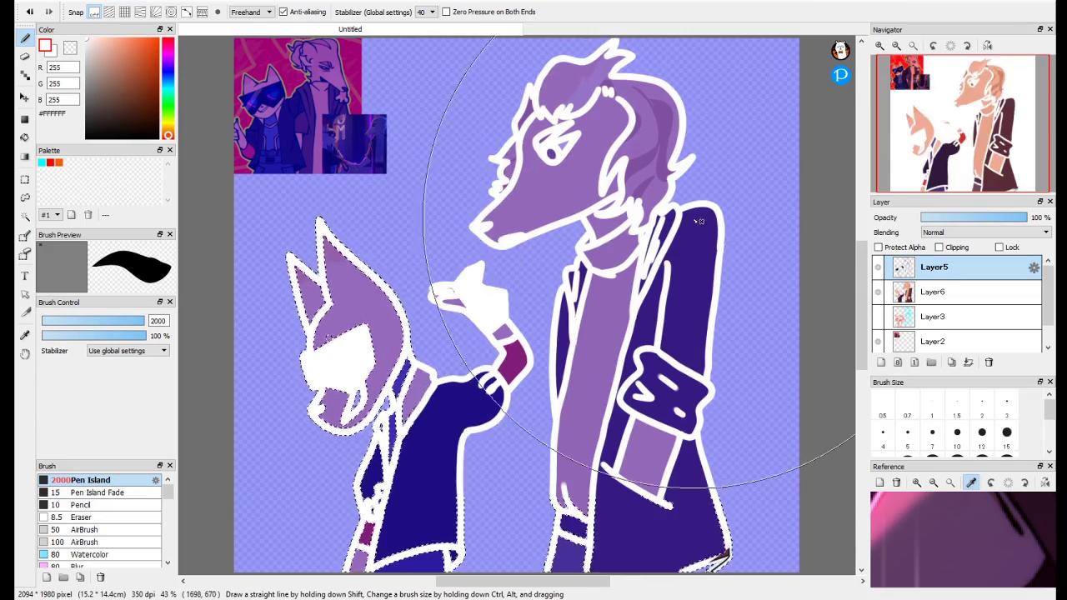
key(ctrl+z)
click(881, 362)
mouse_move(208, 359)
mouse_down()
mouse_move(342, 191)
mouse_move(304, 229)
mouse_move(748, 595)
mouse_move(659, 133)
mouse_move(521, 70)
mouse_up()
scroll(496, 179, down, 5)
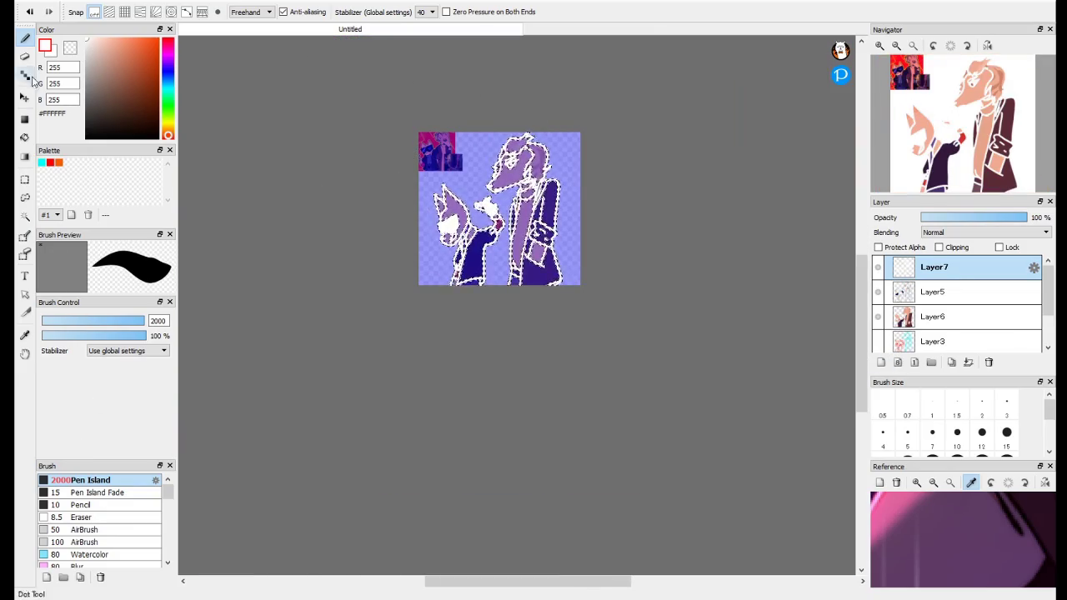
click(25, 119)
drag(304, 63, 801, 434)
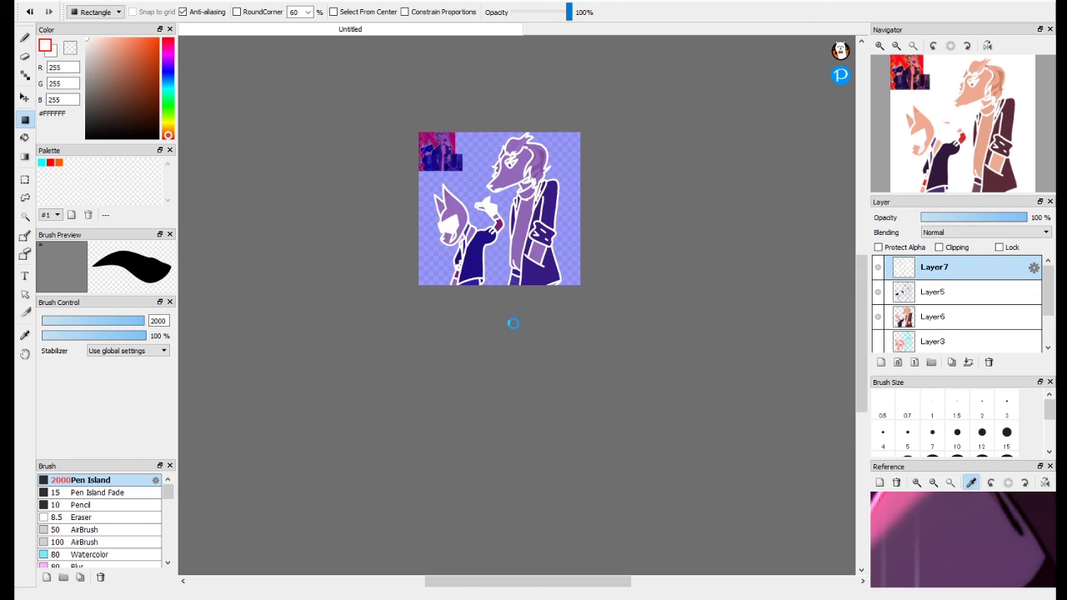
drag(933, 267, 941, 328)
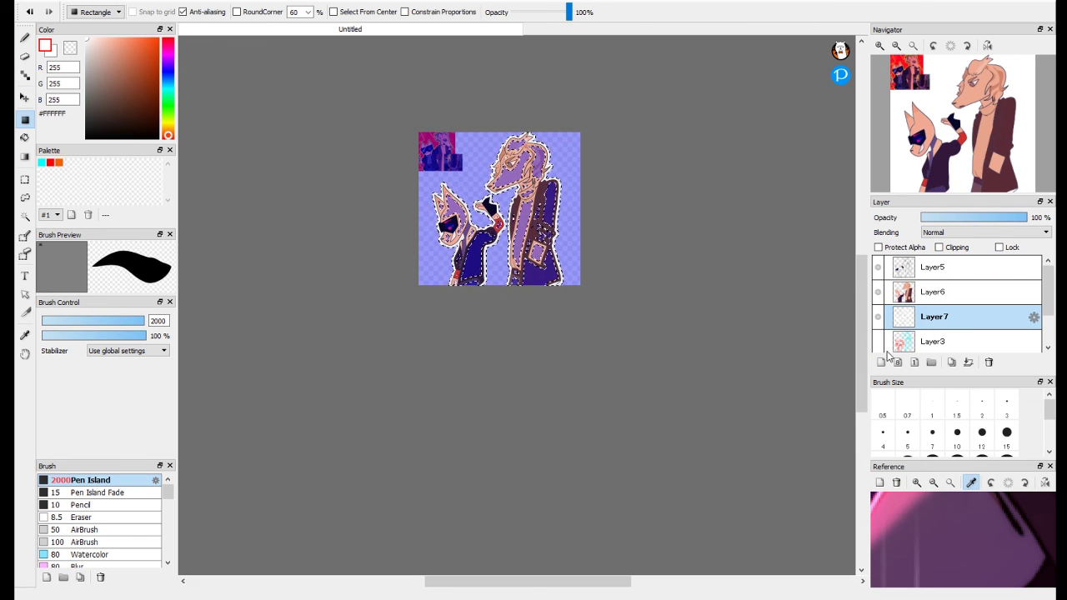
Fill a wider selection around the characters with black #000000 on a new layer below Layer7, and deselect.
click(881, 362)
click(934, 319)
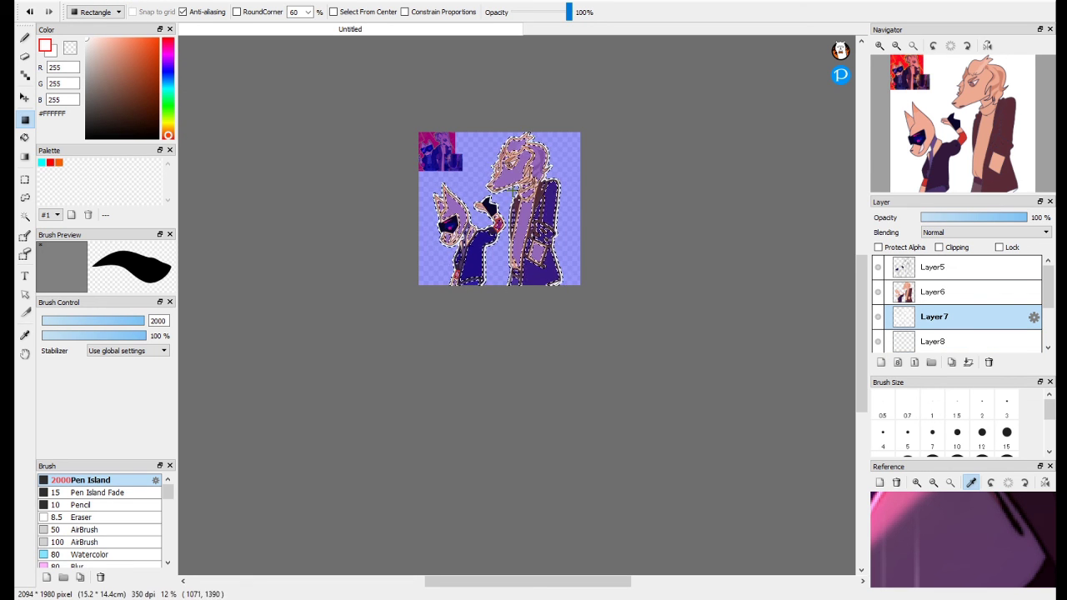
click(933, 341)
drag(319, 69, 642, 333)
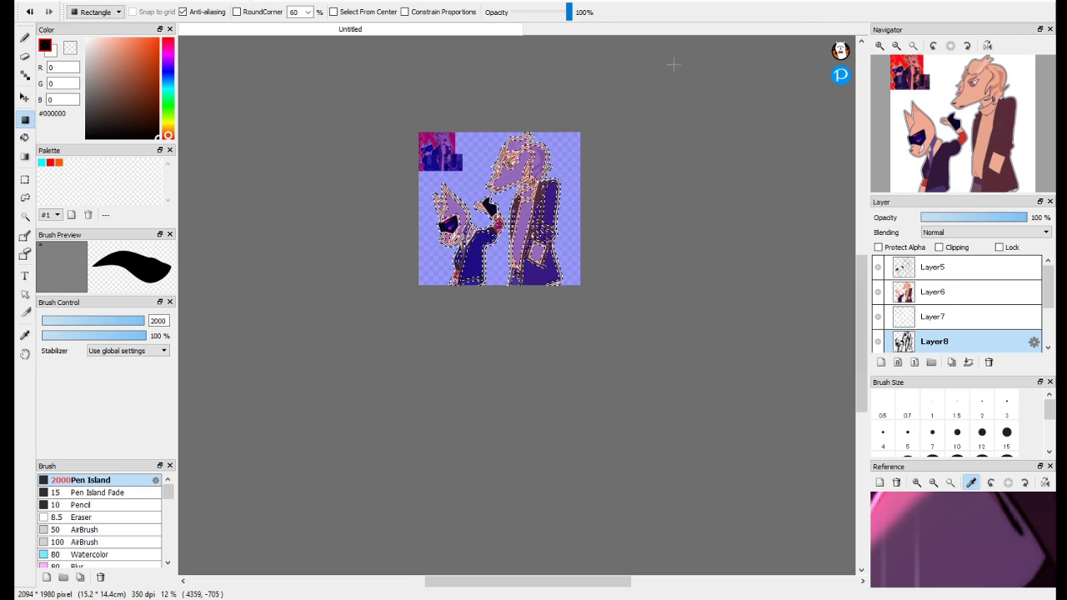
key(ctrl+d)
Recolor the black outline on Layer8 to navy #0B082B sampled from the artwork, with the layer's alpha protected.
scroll(517, 191, up, 3)
scroll(538, 310, up, 1)
right_click(535, 316)
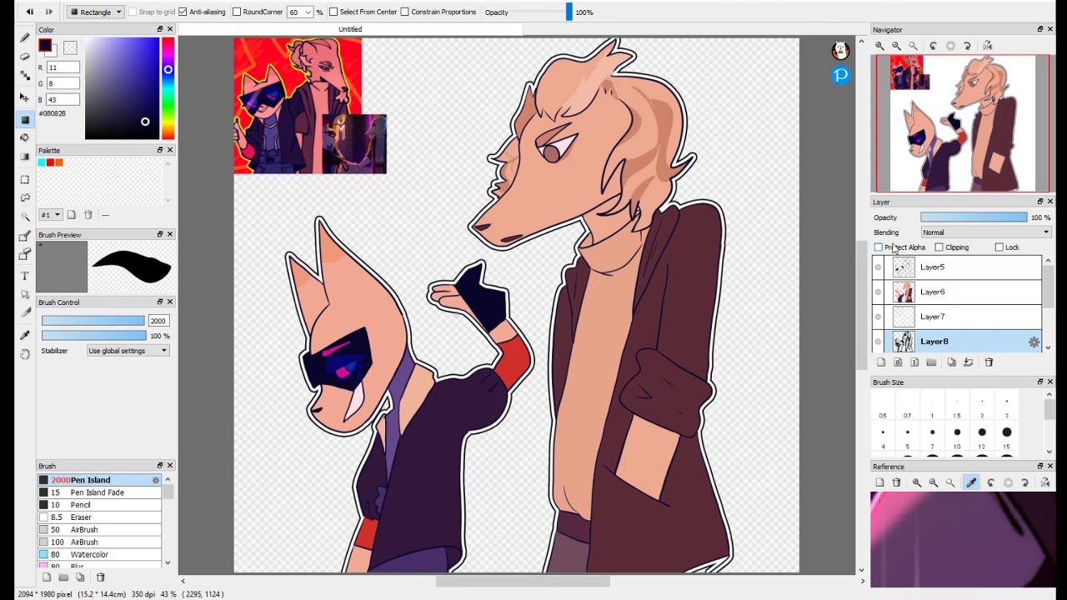
click(894, 247)
scroll(532, 230, down, 4)
drag(383, 132, 744, 340)
key(ctrl+plus)
key(ctrl+plus)
key(ctrl+plus)
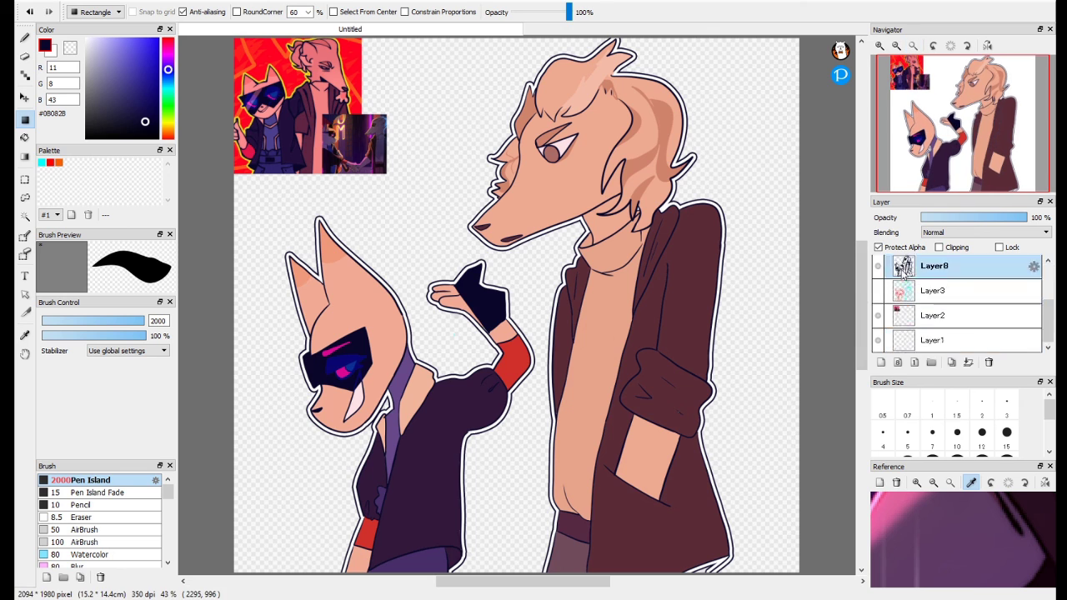
Merge the white outline on Layer7 into the navy outline on Layer8.
click(933, 317)
click(967, 362)
scroll(945, 307, down, 1)
scroll(654, 210, up, 4)
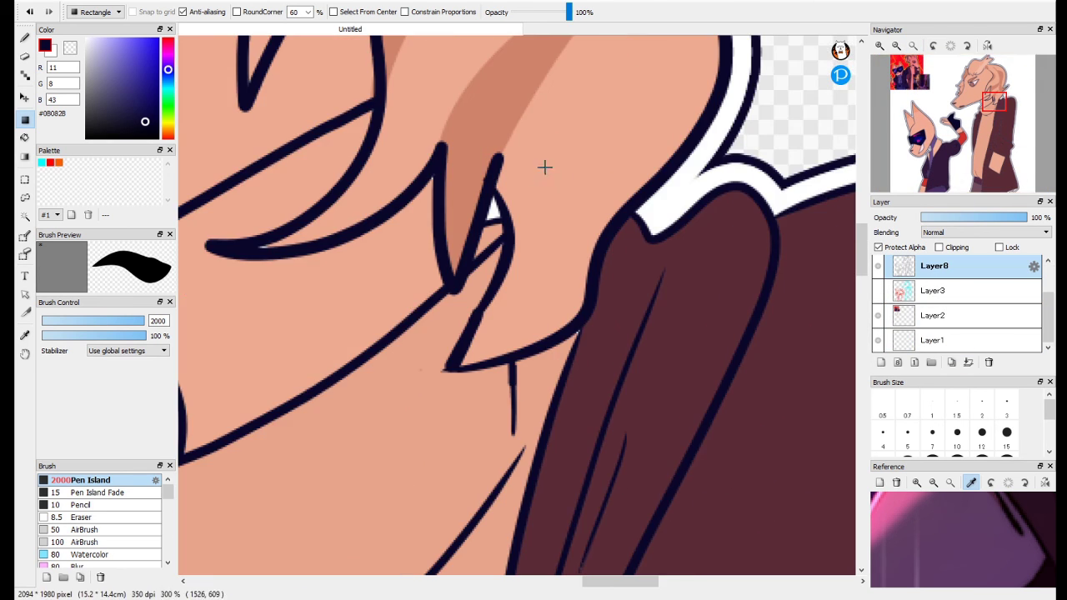
click(913, 45)
scroll(922, 312, up, 1)
scroll(923, 312, down, 1)
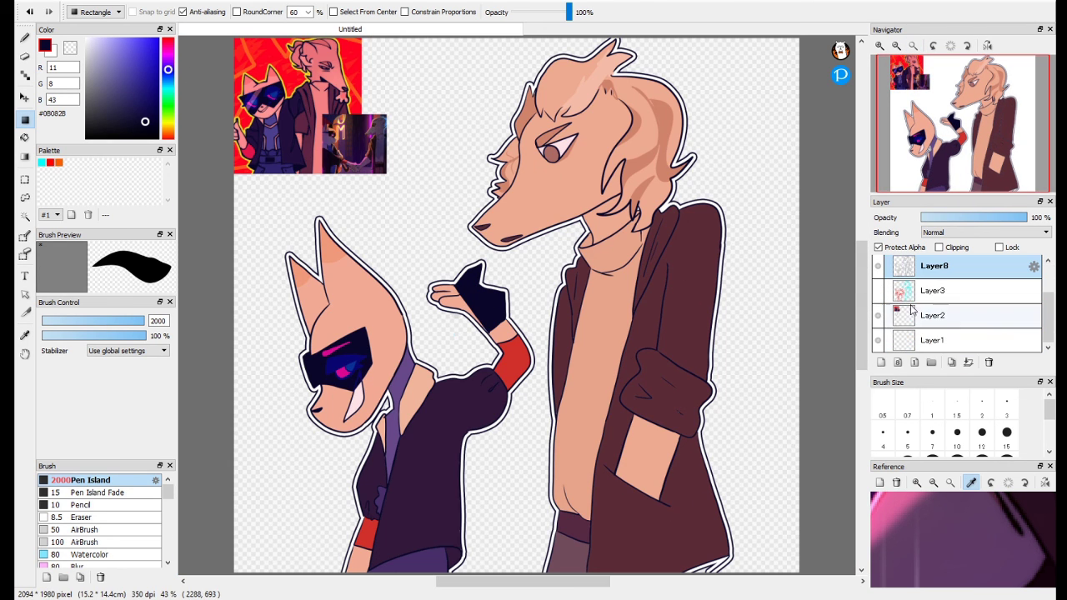
Hide the reference picture on Layer2, sample blue #0B3296 from the mask, and add a new layer above Layer8.
click(879, 316)
scroll(342, 382, up, 4)
right_click(290, 274)
right_click(372, 319)
click(25, 39)
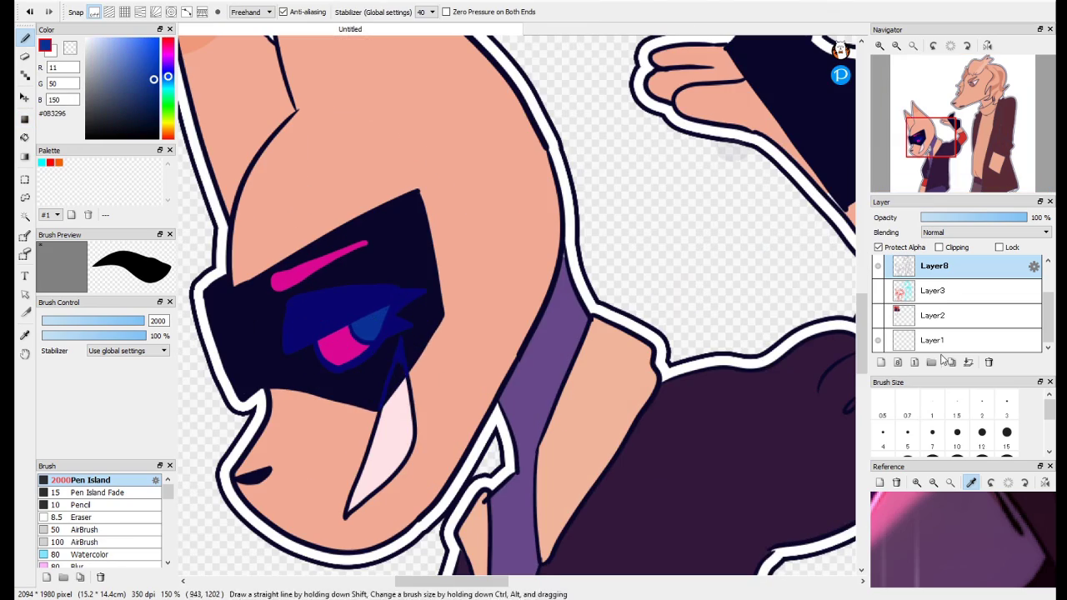
click(880, 362)
Handwrite the artist's signature in blue, running vertically along the front edge of the long-snouted character's coat, with Pen Island at size 15.
click(914, 47)
click(1007, 431)
click(966, 46)
click(966, 46)
click(966, 47)
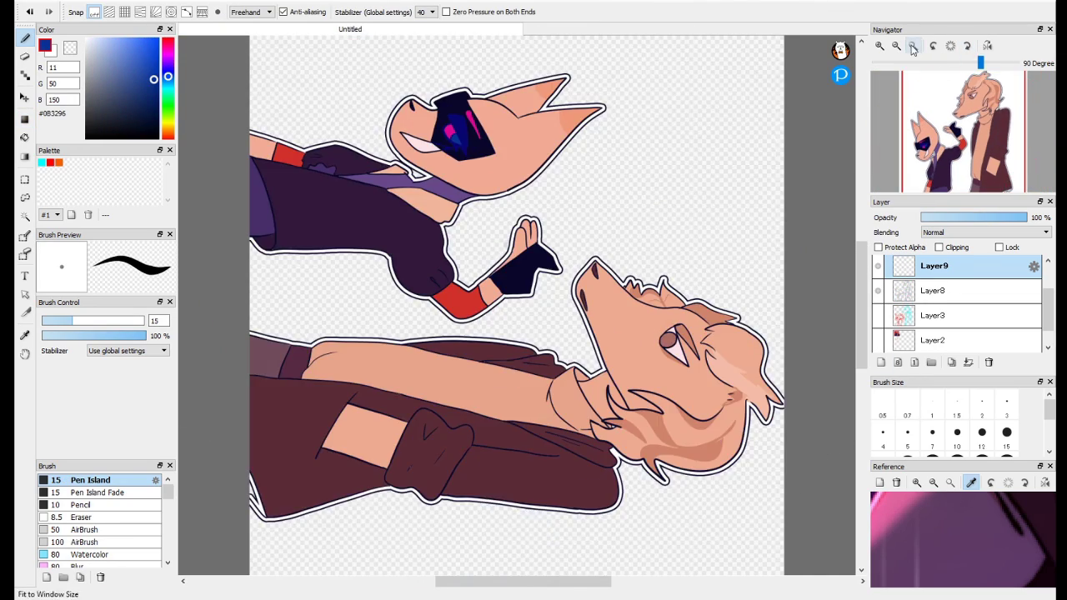
click(912, 47)
scroll(504, 303, up, 6)
mouse_move(250, 400)
mouse_down()
mouse_move(420, 169)
mouse_move(522, 206)
mouse_up()
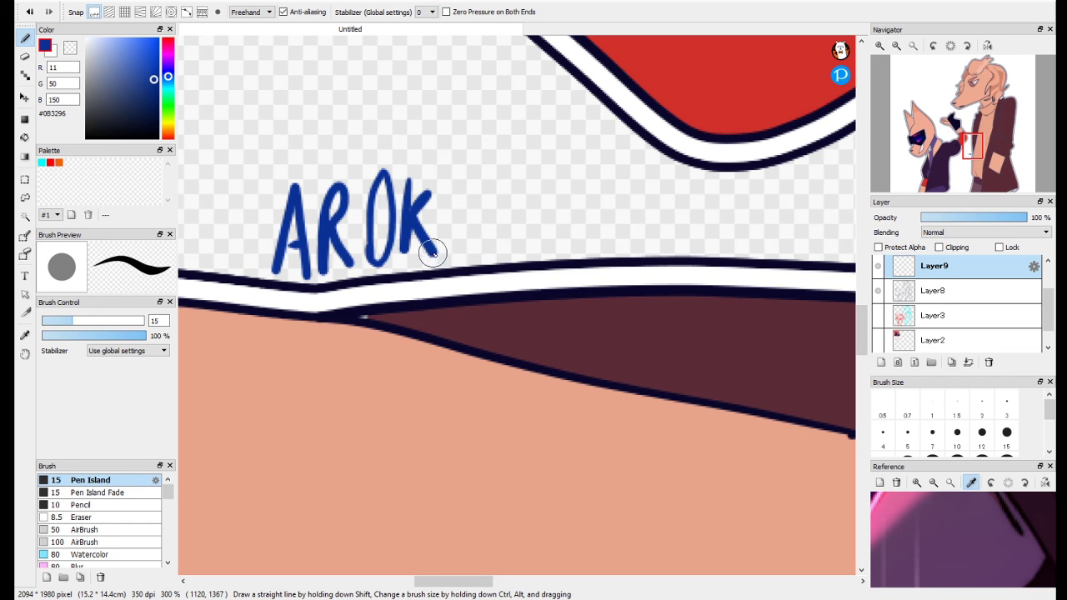
drag(484, 193, 502, 202)
drag(517, 177, 503, 249)
click(912, 47)
click(950, 46)
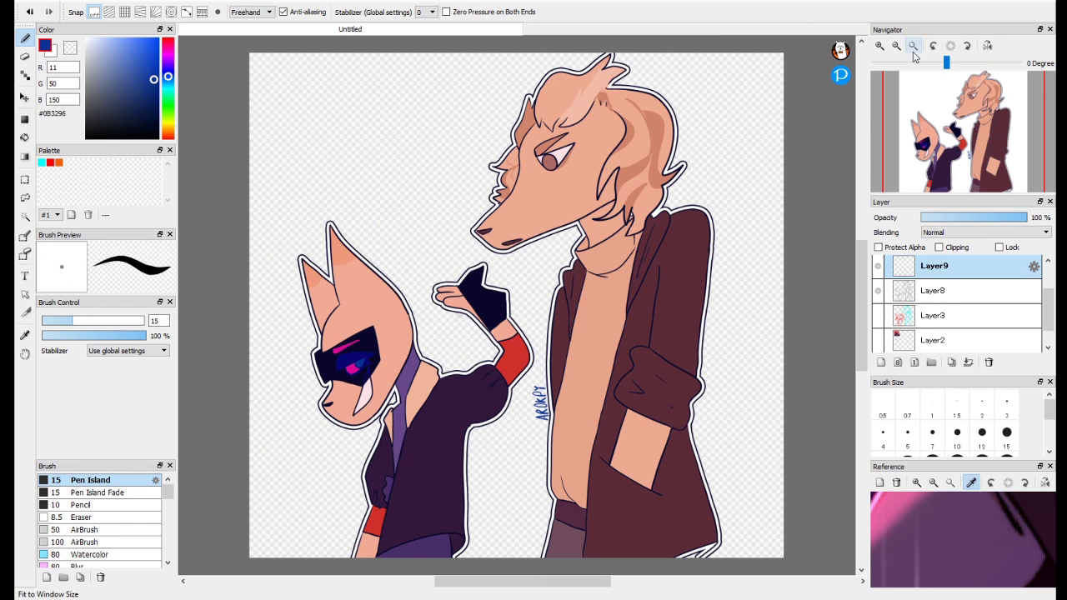
Fill the empty corner at the long-snouted character's coat hem with maroon #5C2D39 on Layer6.
scroll(725, 563, up, 3)
right_click(719, 354)
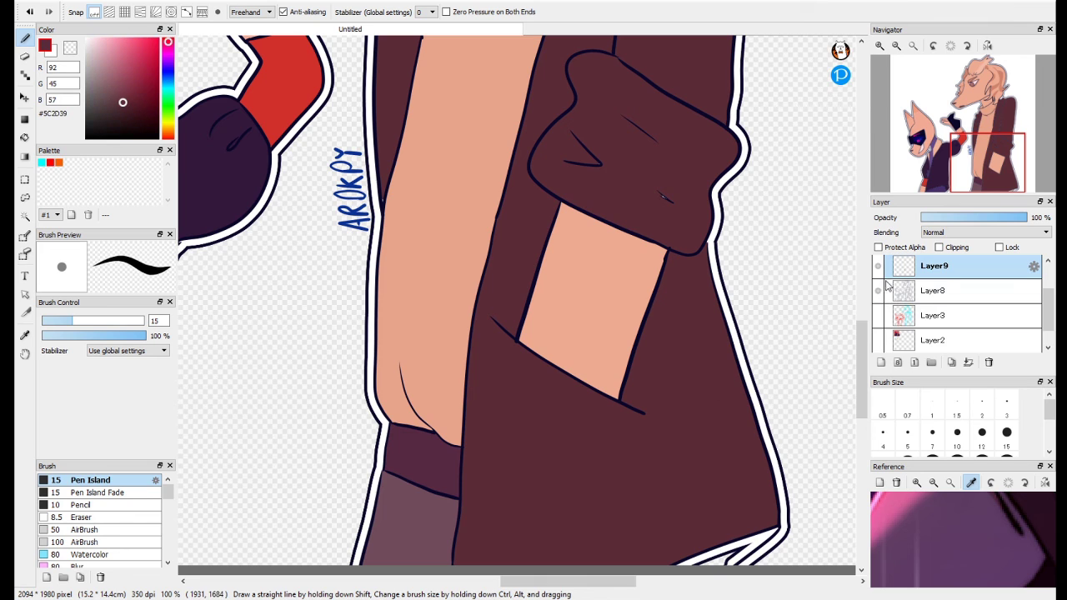
scroll(893, 312, down, 1)
scroll(893, 313, up, 1)
click(878, 311)
click(900, 265)
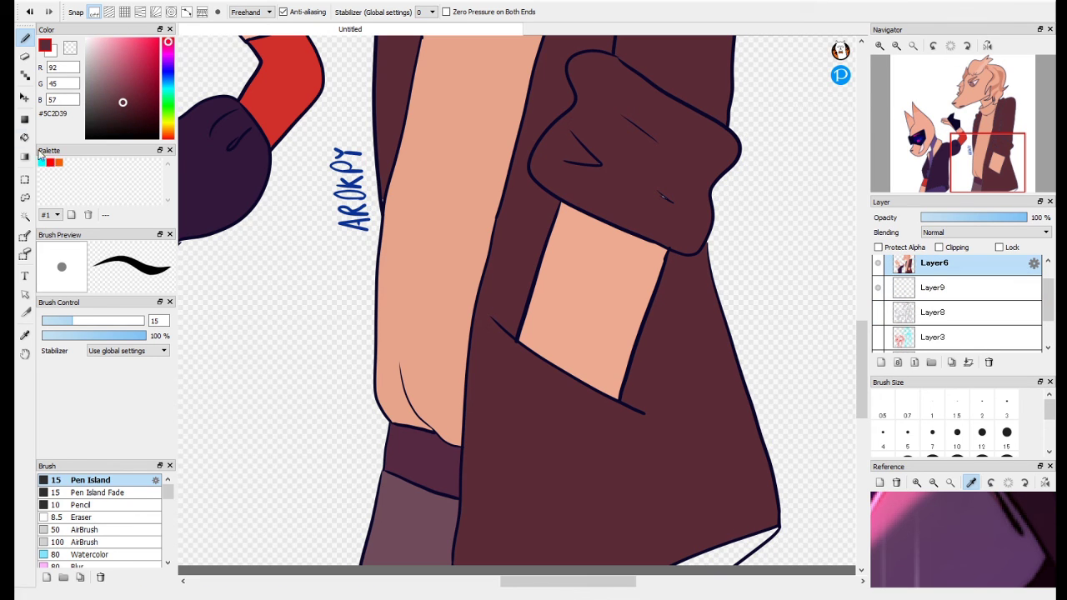
click(25, 137)
click(733, 550)
click(877, 312)
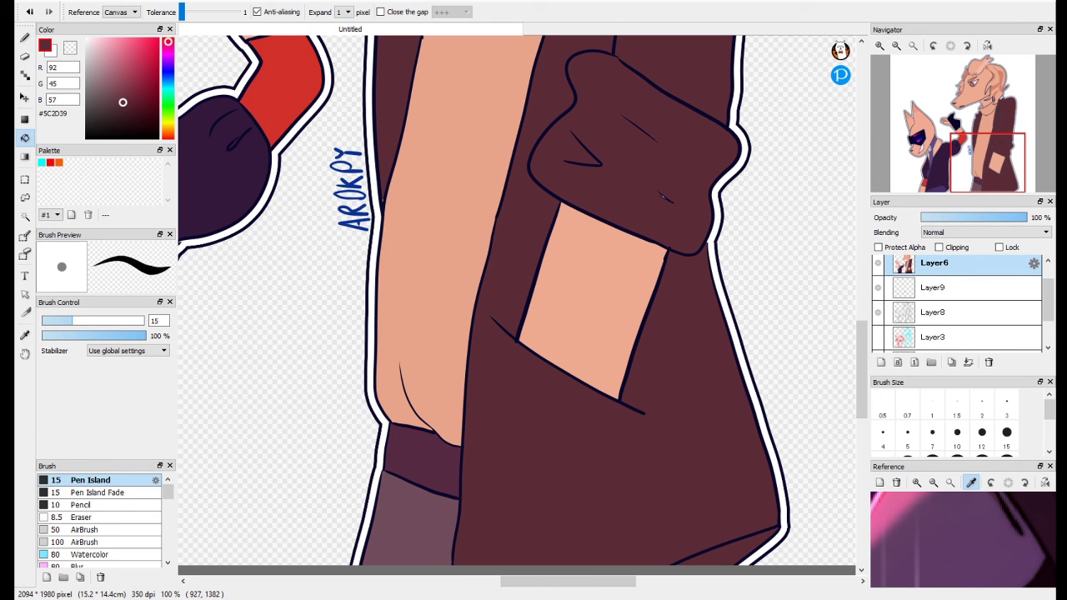
Duplicate the outline on Layer8 and blur the copy into a soft shadow around both characters.
click(914, 46)
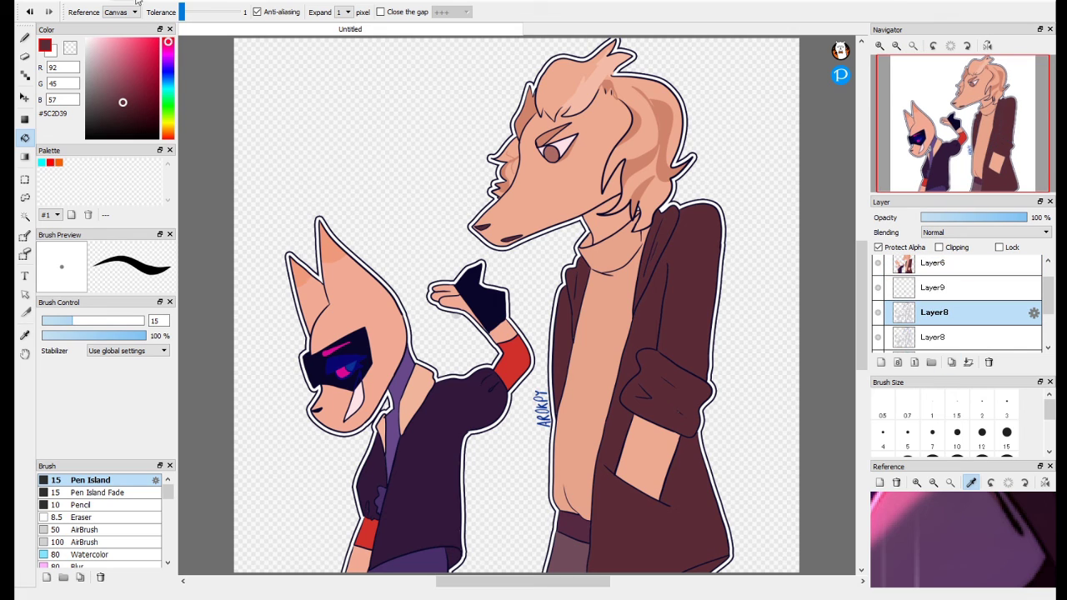
click(272, 107)
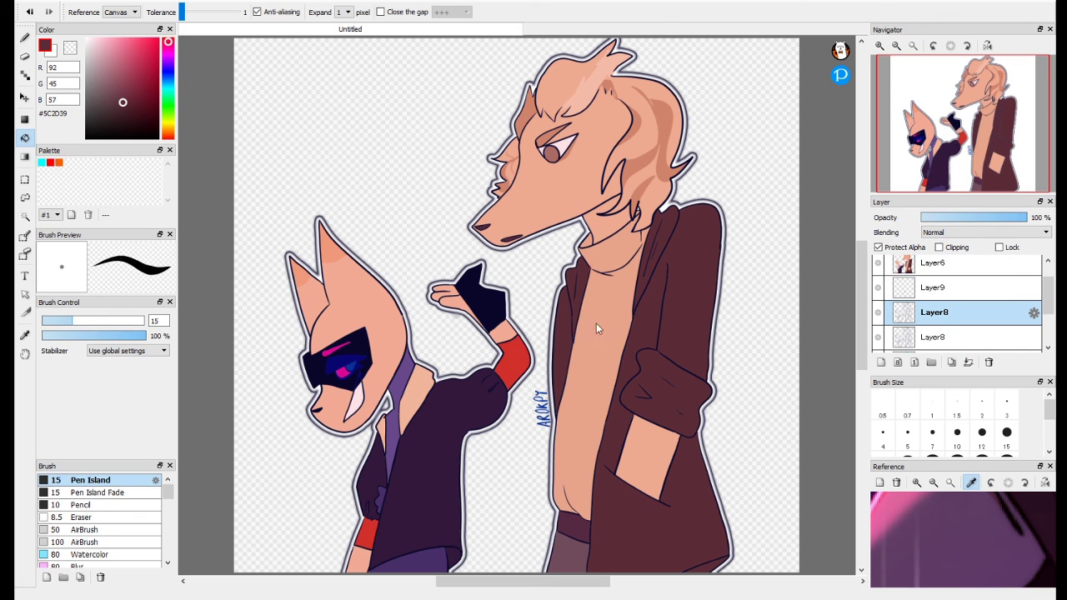
scroll(959, 309, up, 1)
Duplicate the line art on Layer5, blur the copy at 50% opacity, and merge it down.
click(908, 273)
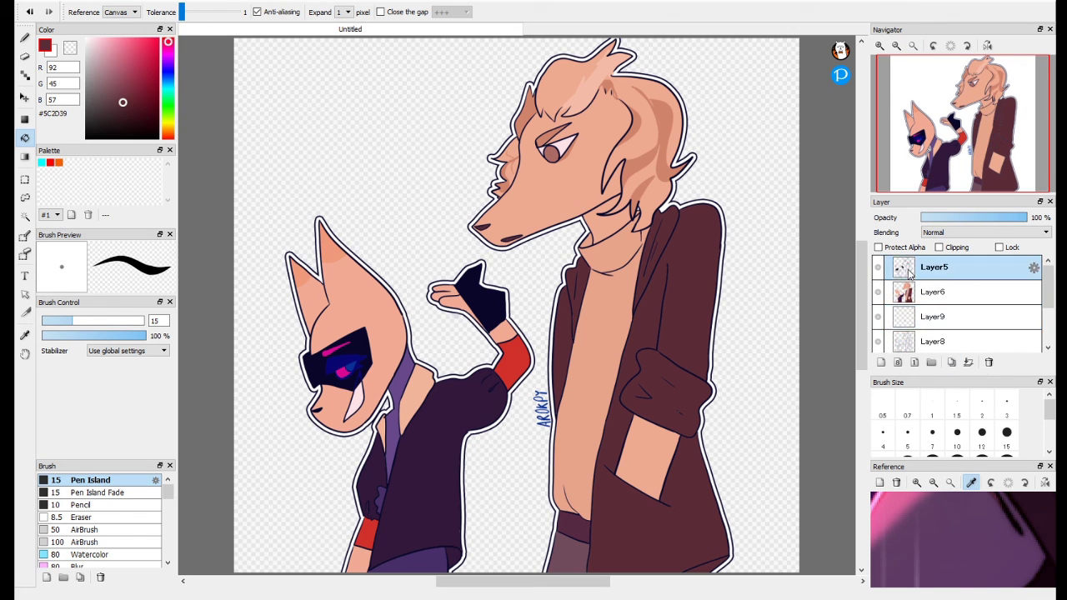
click(950, 361)
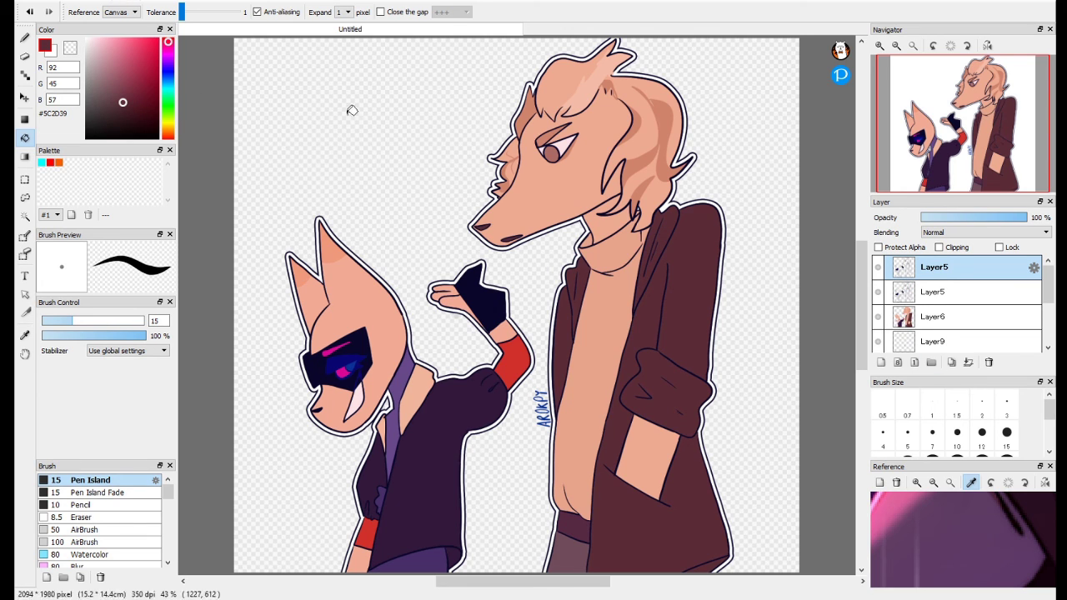
click(153, 108)
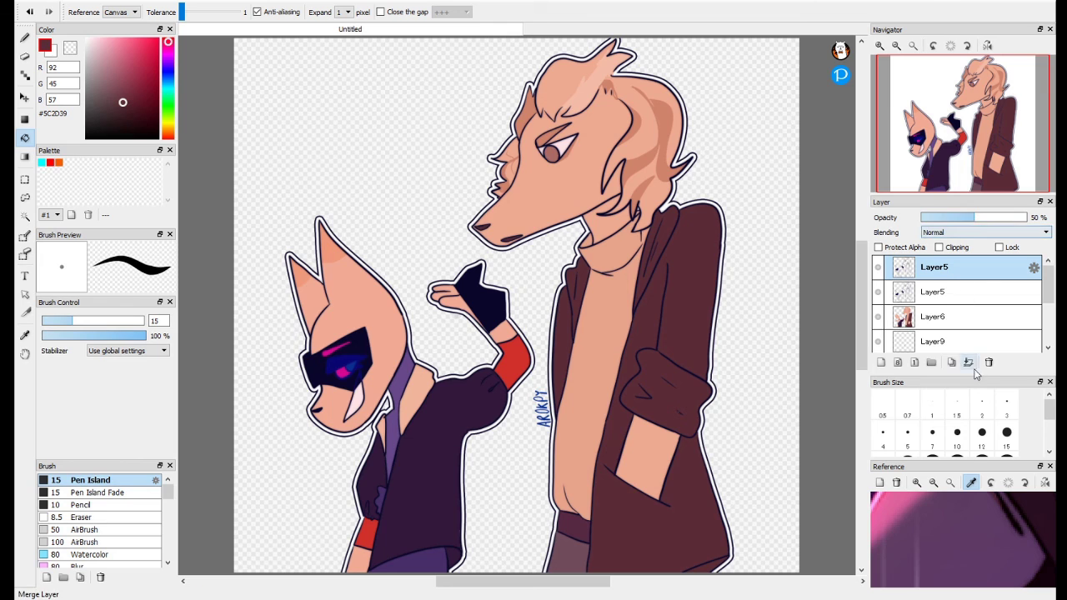
scroll(938, 308, down, 5)
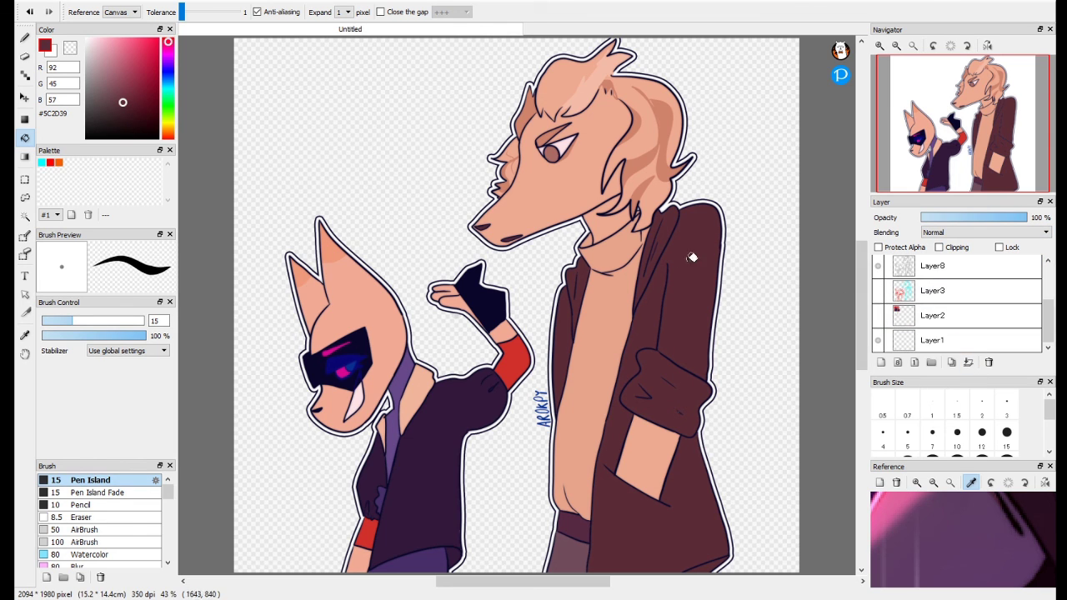
scroll(951, 316, up, 3)
Handwrite LIKA in blue #0B3296 on Layer9, running vertically beside the pointy-eared character's lowered forearm.
click(950, 317)
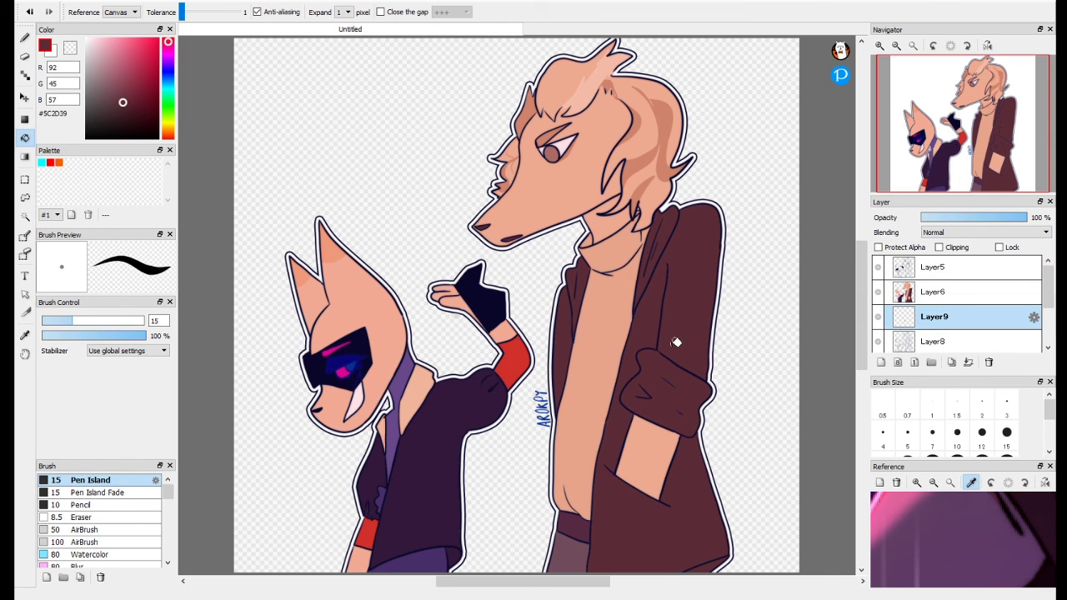
scroll(350, 360, up, 3)
right_click(377, 374)
scroll(798, 453, up, 3)
scroll(798, 453, up, 1)
key(b)
click(912, 45)
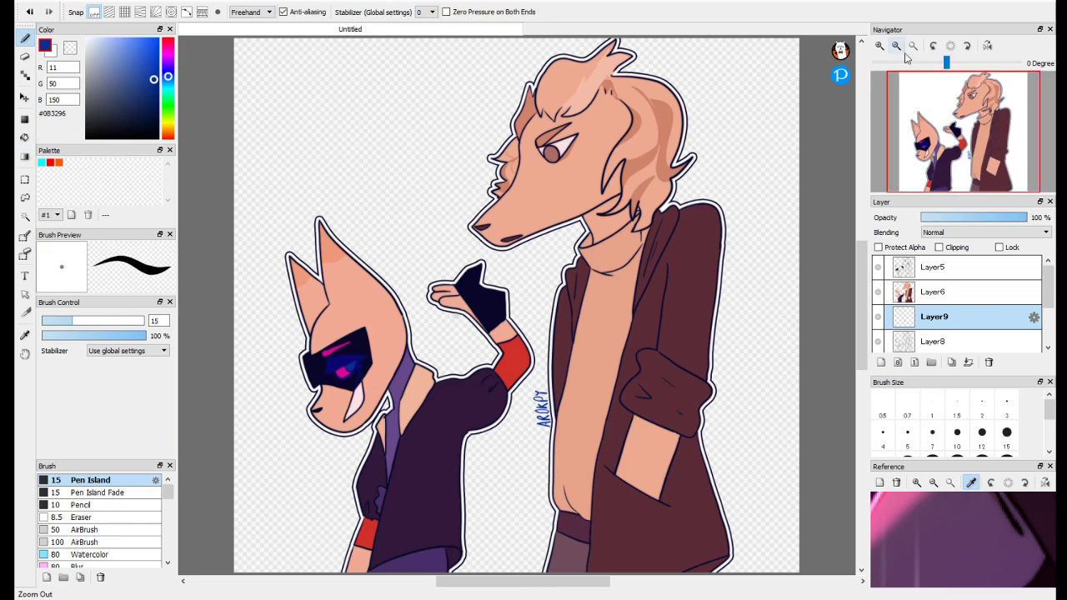
drag(473, 383, 328, 328)
mouse_move(931, 46)
drag(945, 61, 976, 62)
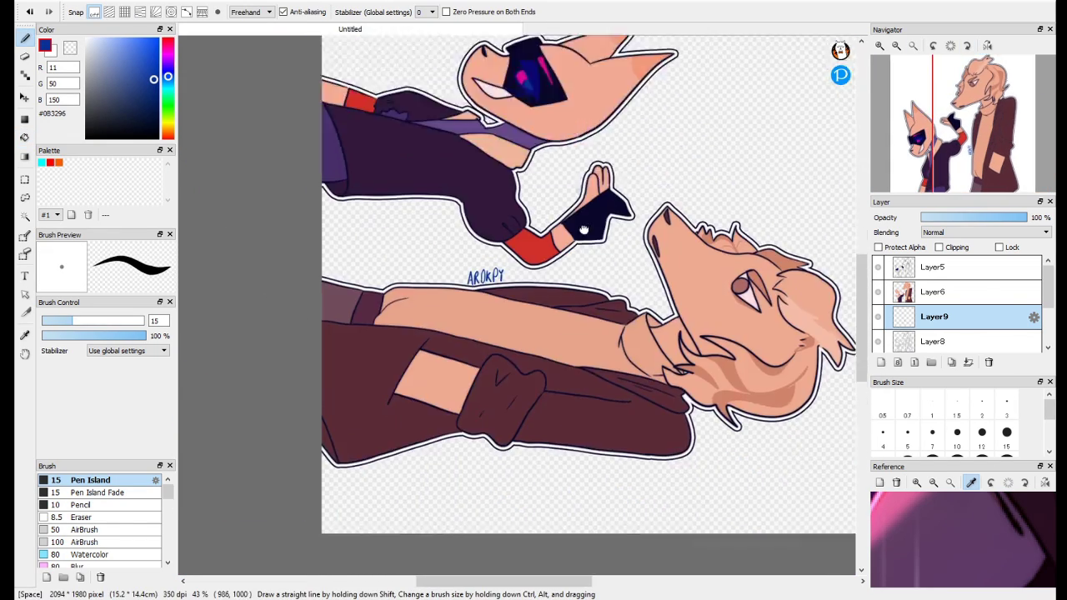
drag(451, 79, 479, 222)
scroll(436, 184, up, 6)
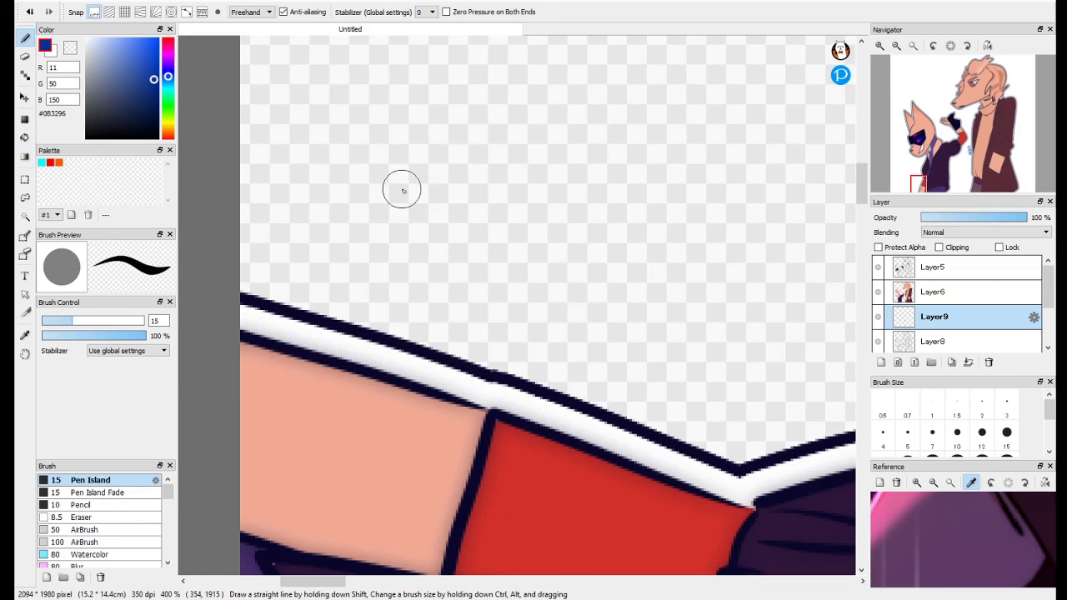
drag(327, 187, 349, 306)
drag(405, 221, 369, 311)
drag(378, 211, 426, 236)
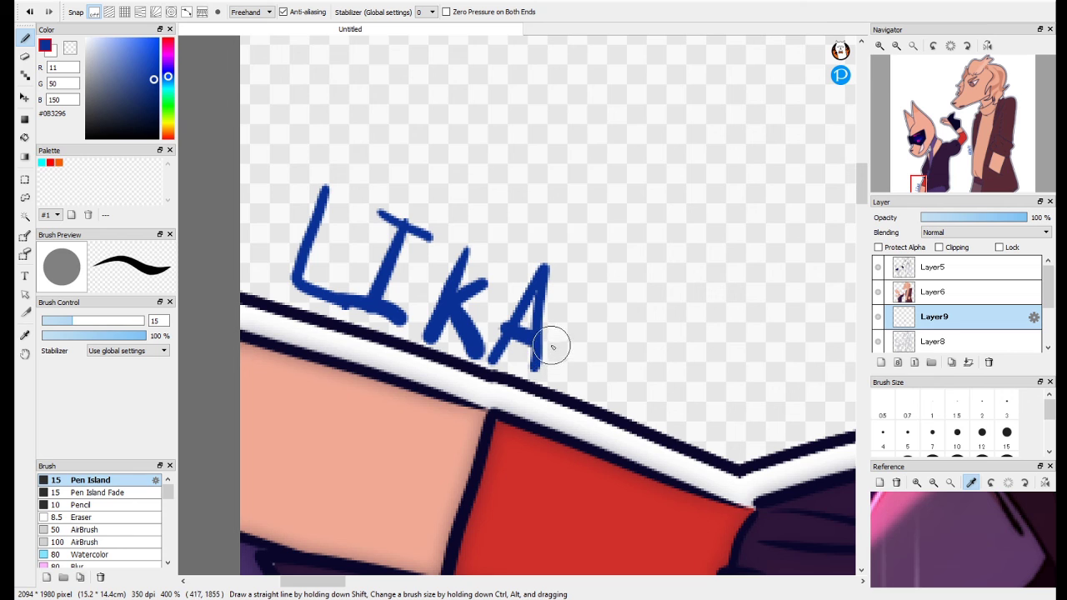
Handwrite AKI in the same blue, running vertically along the back edge of the long-snouted character's coat, and reset the canvas rotation.
drag(575, 366, 90, 457)
drag(583, 109, 305, 242)
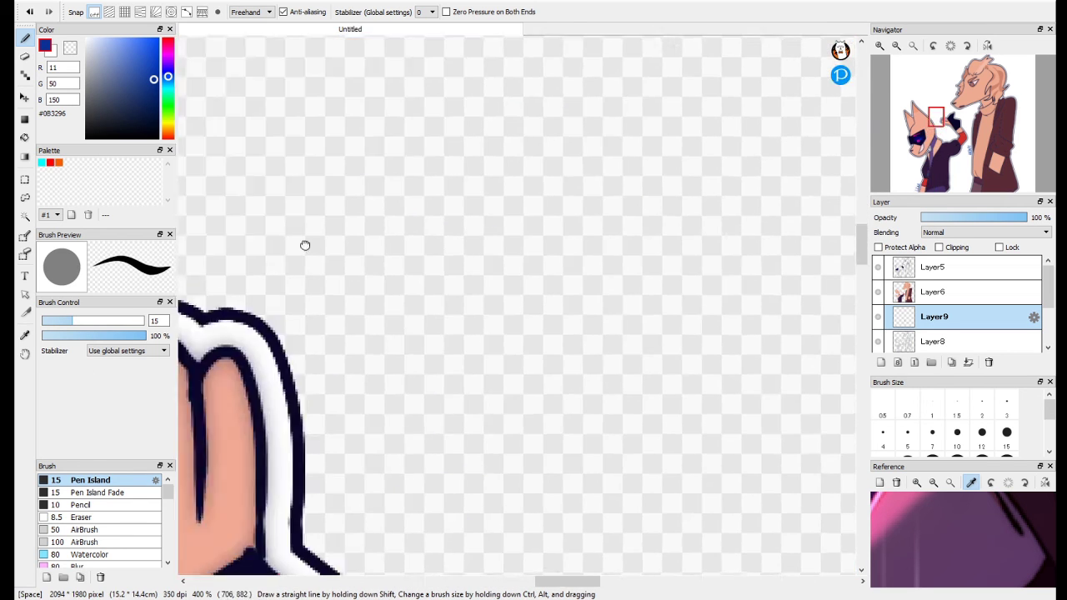
mouse_move(775, 134)
mouse_down()
mouse_move(658, 155)
mouse_move(397, 260)
mouse_move(478, 266)
mouse_move(500, 283)
mouse_up()
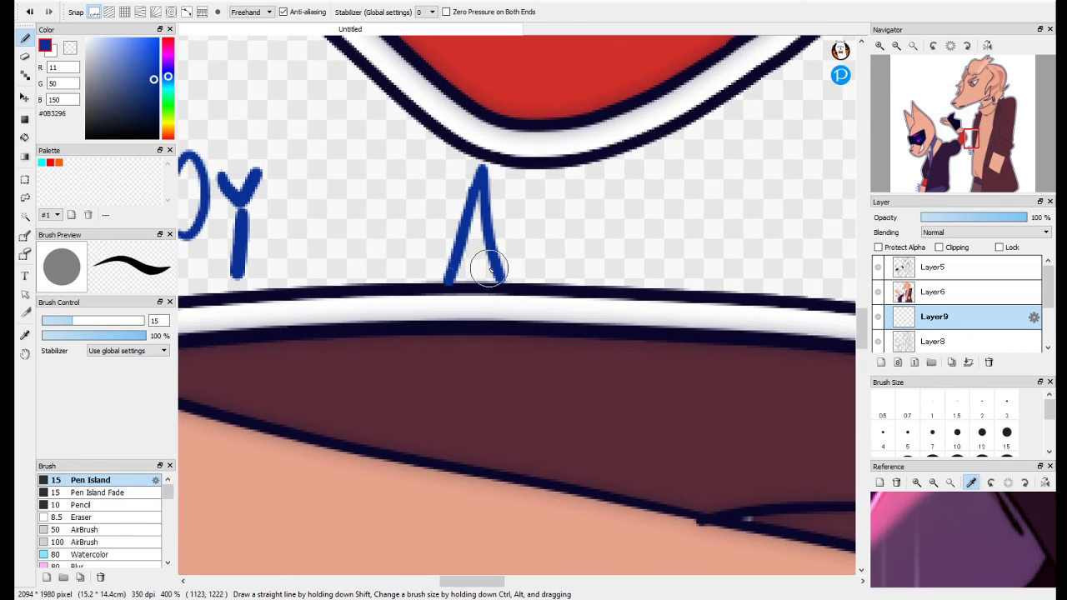
key(ctrl+z)
mouse_move(716, 500)
mouse_down()
mouse_move(498, 404)
mouse_move(475, 67)
mouse_up()
mouse_move(567, 549)
mouse_down()
mouse_move(495, 214)
mouse_move(712, 178)
mouse_up()
mouse_move(393, 255)
mouse_down()
mouse_move(360, 390)
mouse_move(418, 382)
mouse_up()
drag(375, 342, 406, 342)
drag(448, 284, 445, 380)
mouse_move(492, 289)
mouse_down()
mouse_move(461, 338)
mouse_move(491, 388)
mouse_up()
drag(539, 285, 539, 390)
drag(517, 287, 558, 281)
drag(517, 394, 565, 388)
click(900, 48)
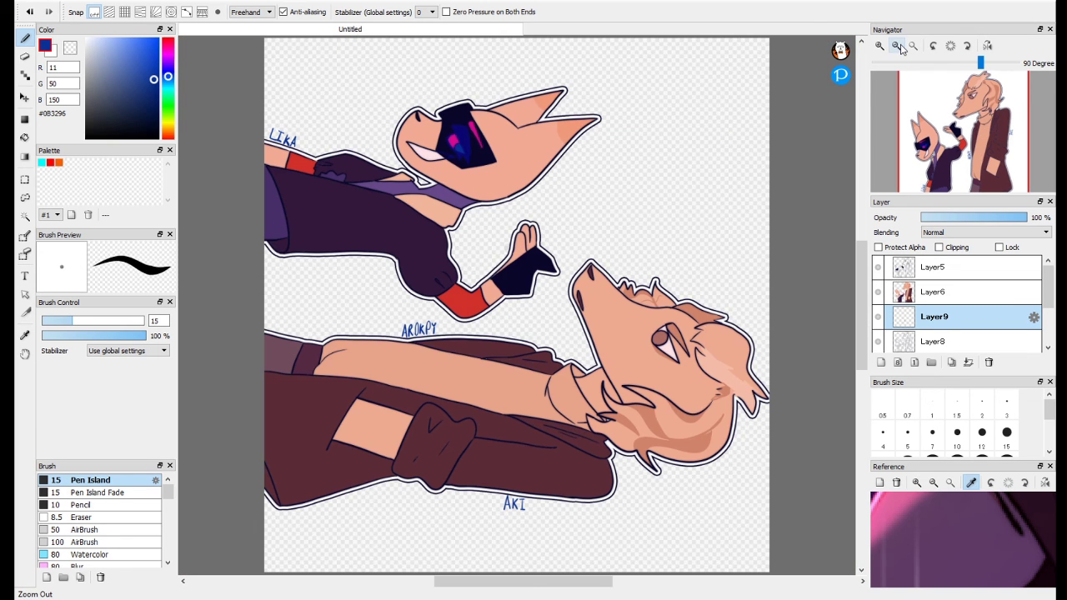
click(945, 52)
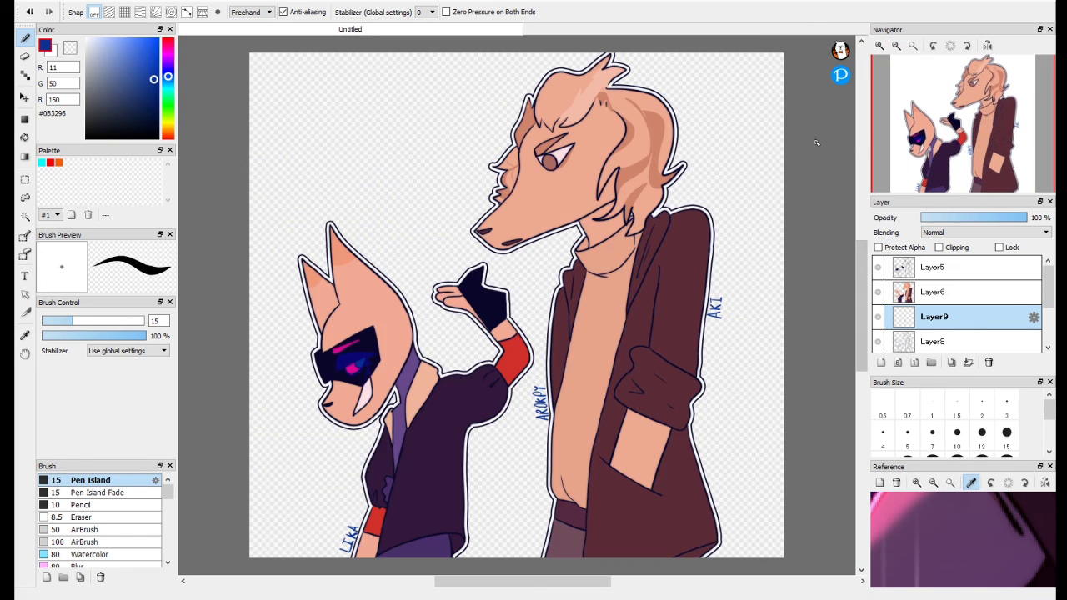